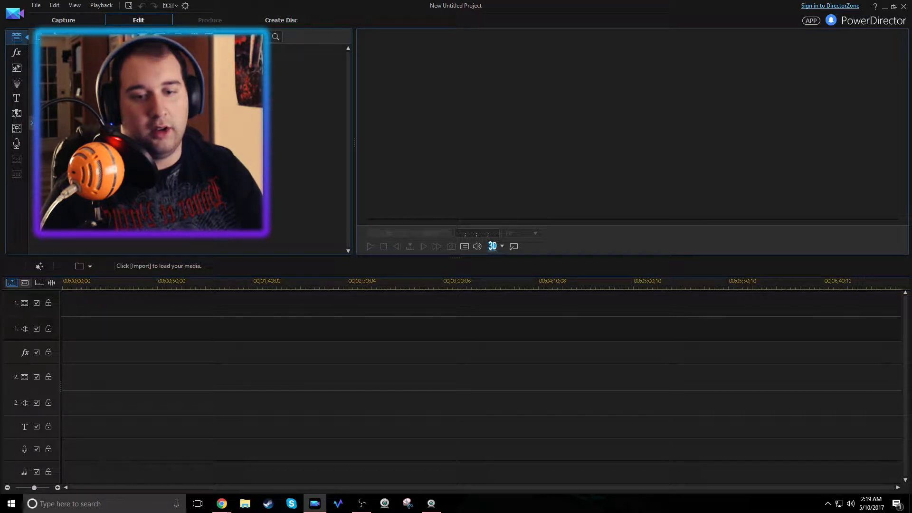
View the program's version and edition information, then close it
mouse_move(315, 503)
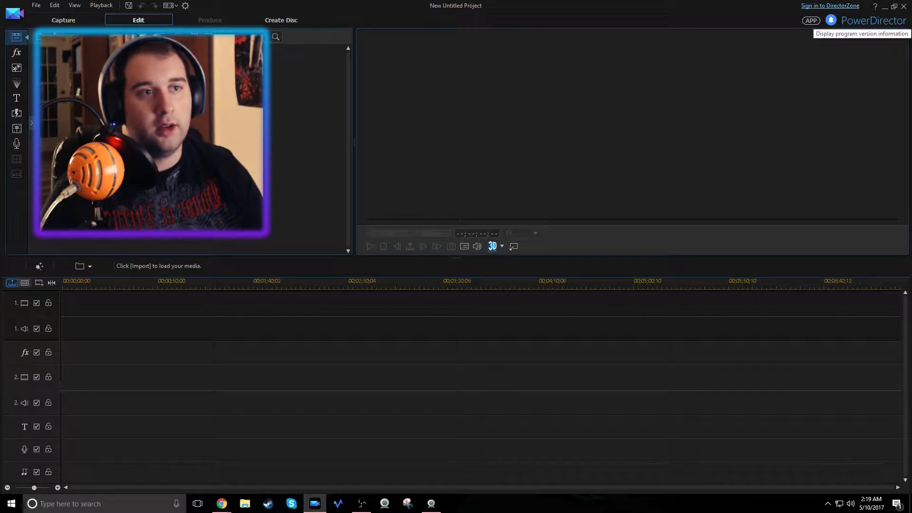
left_click(873, 21)
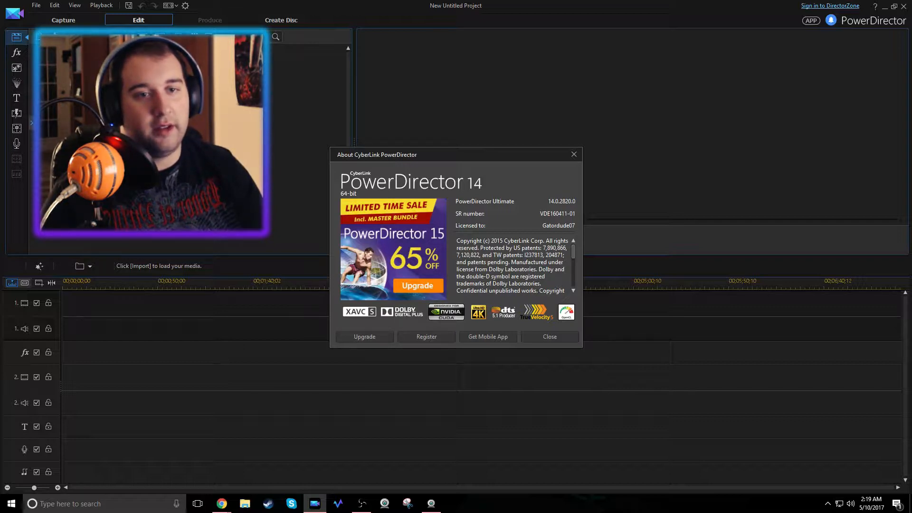
mouse_move(574, 252)
left_mouse_down()
mouse_move(573, 272)
mouse_move(573, 251)
left_mouse_up()
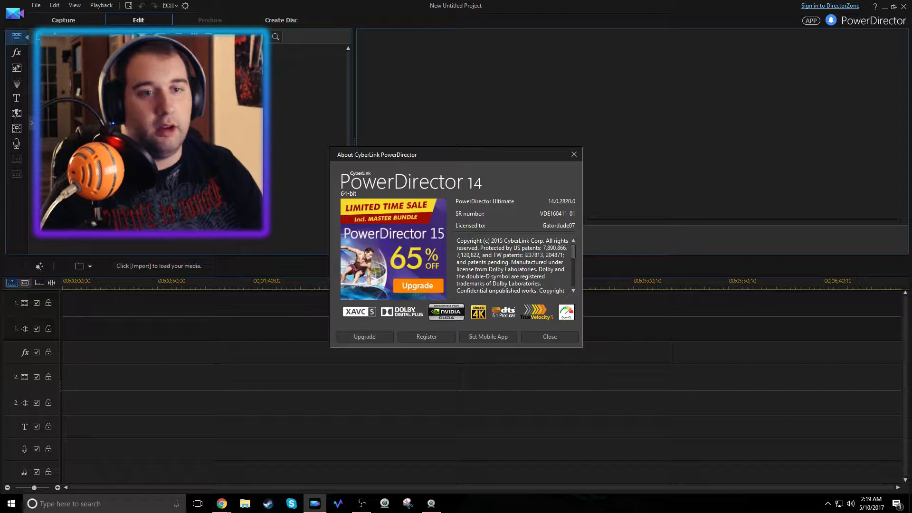
key("Escape")
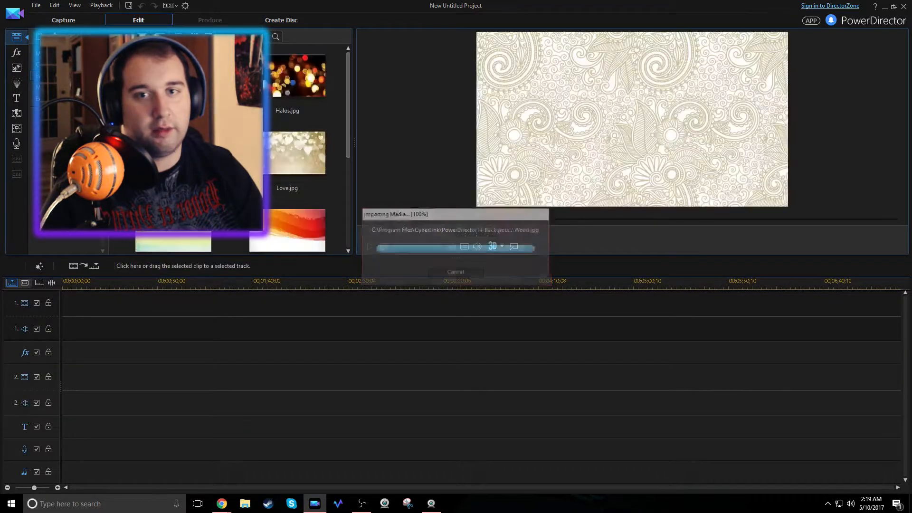
Place the Light background image at the start of the first video track and select the clip
left_click_drag(173, 153, 67, 304)
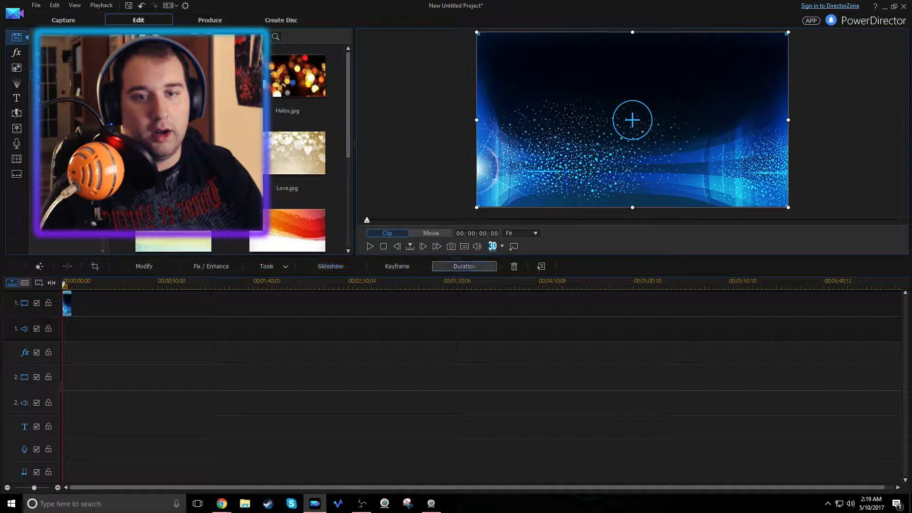
left_click(271, 267)
left_click(285, 352)
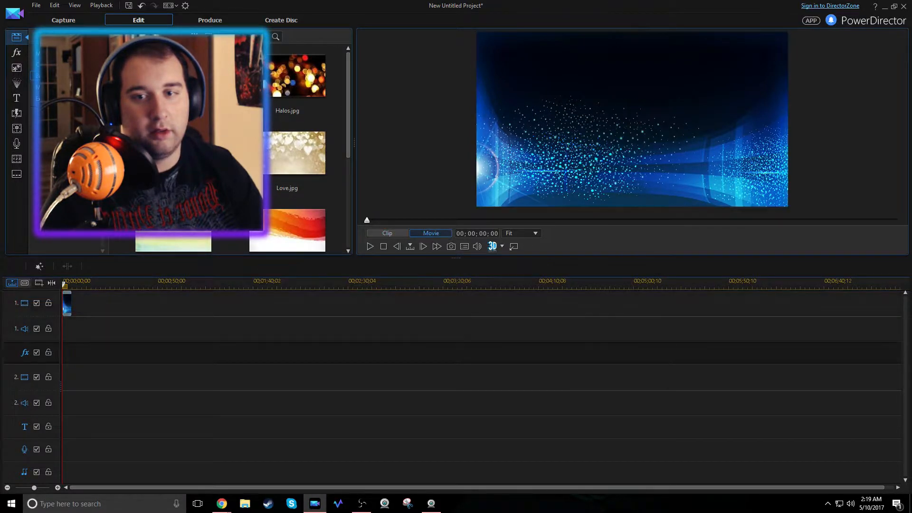
left_click(67, 306)
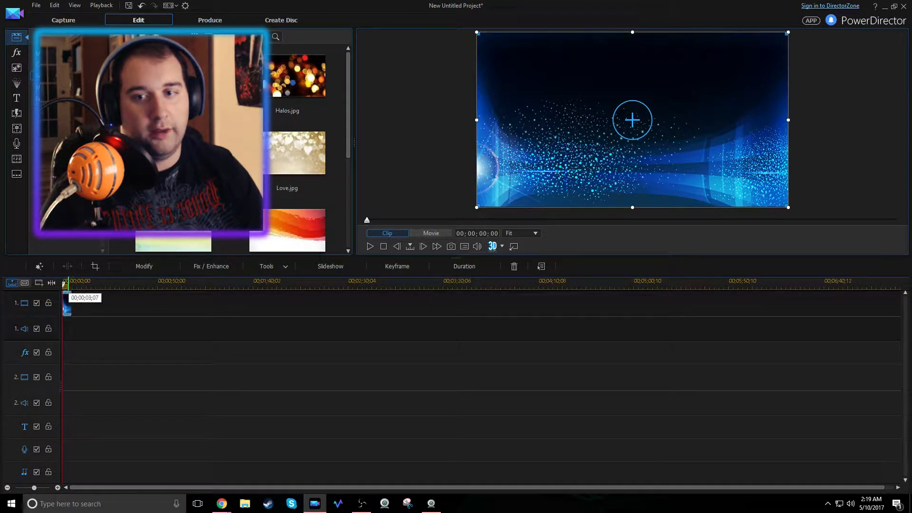
Try a range selection over the whole Light clip, then remove the clip from the timeline
left_click_drag(66, 286, 73, 286)
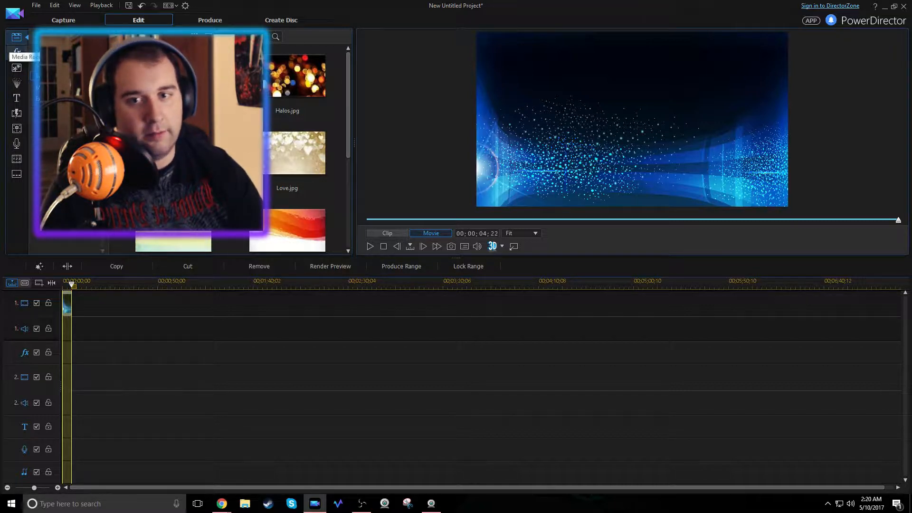
left_click(72, 285)
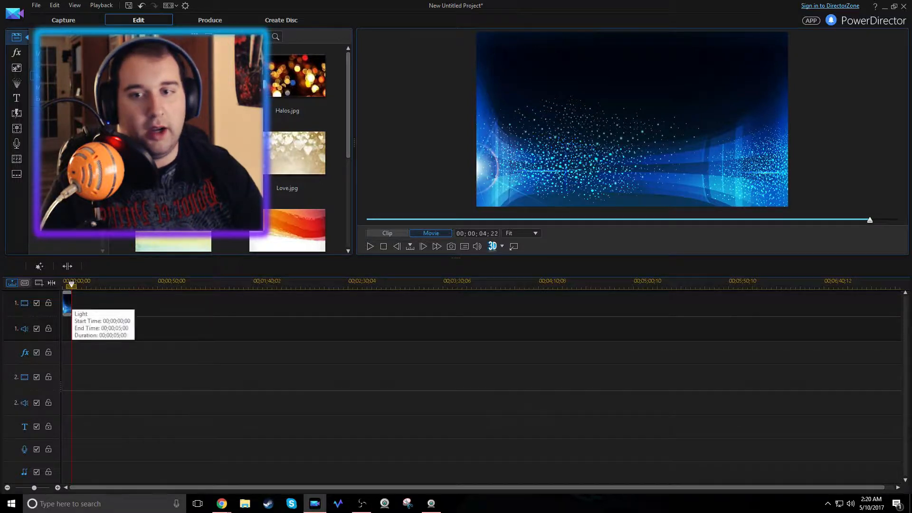
right_click(67, 306)
left_click(97, 234)
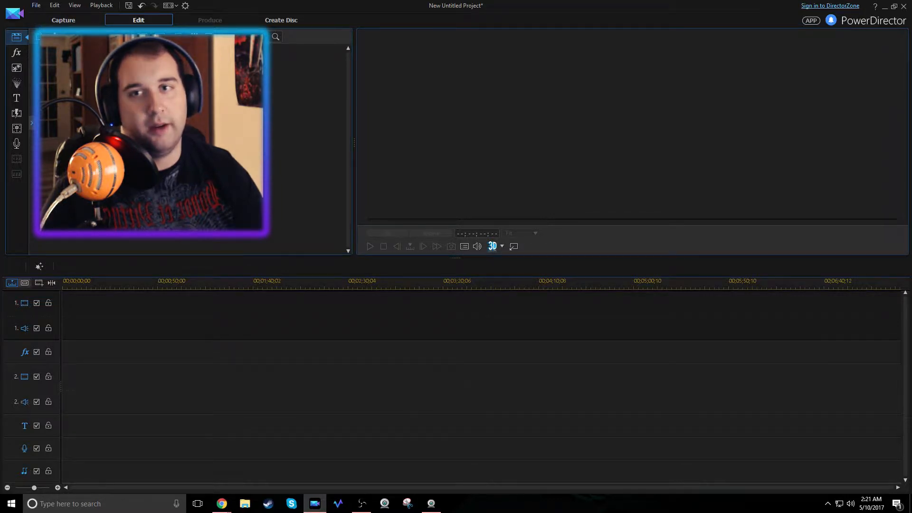
Open the project Star Wars Ultimate Tribute.pds from the Editing Projects folder, discarding the current project's unsaved changes
left_click(36, 5)
left_click(63, 38)
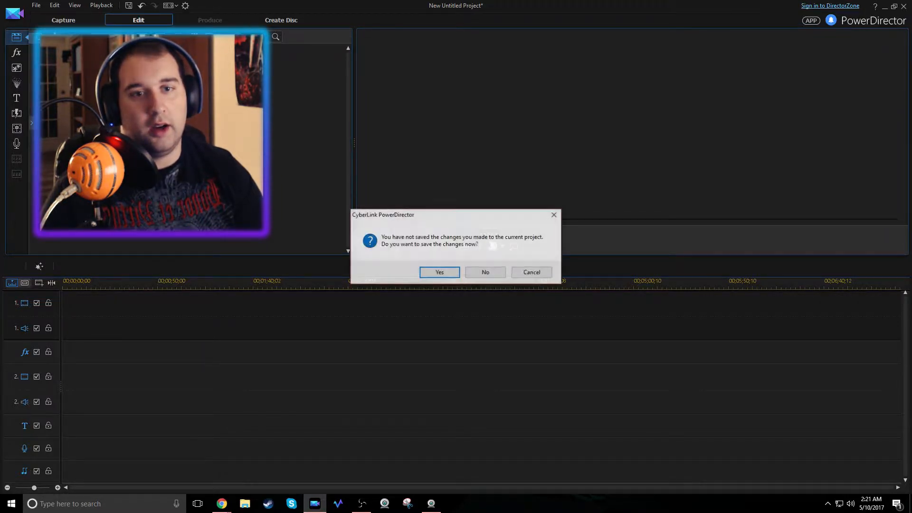
left_click(486, 272)
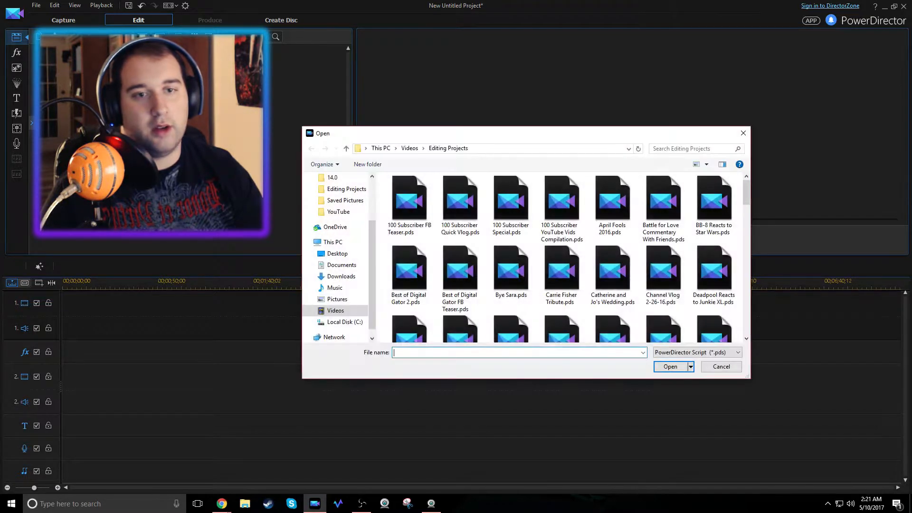
scroll(510, 269, "down", 10)
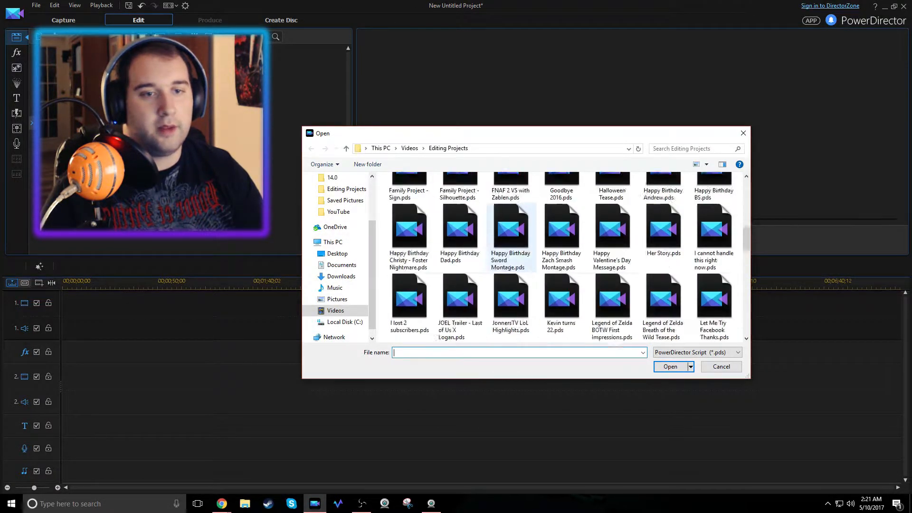
scroll(560, 257, "down", 10)
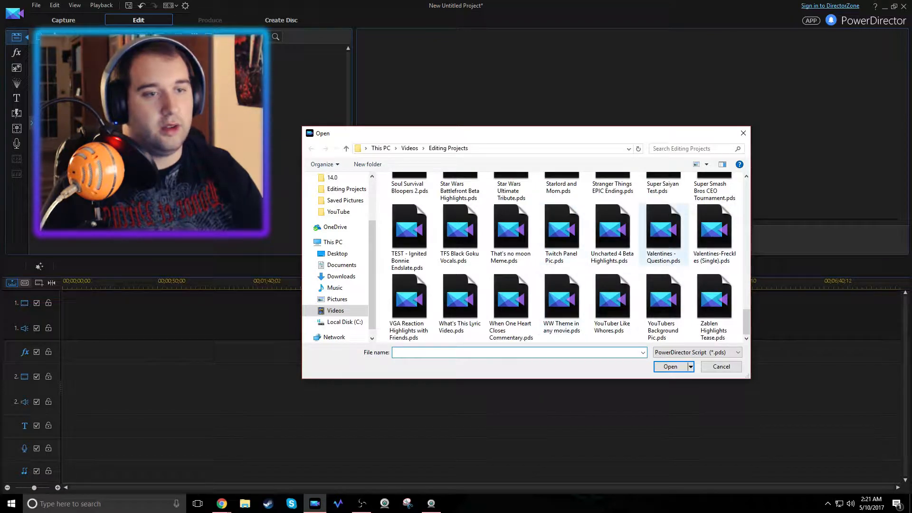
scroll(512, 304, "up", 3)
scroll(563, 295, "down", 3)
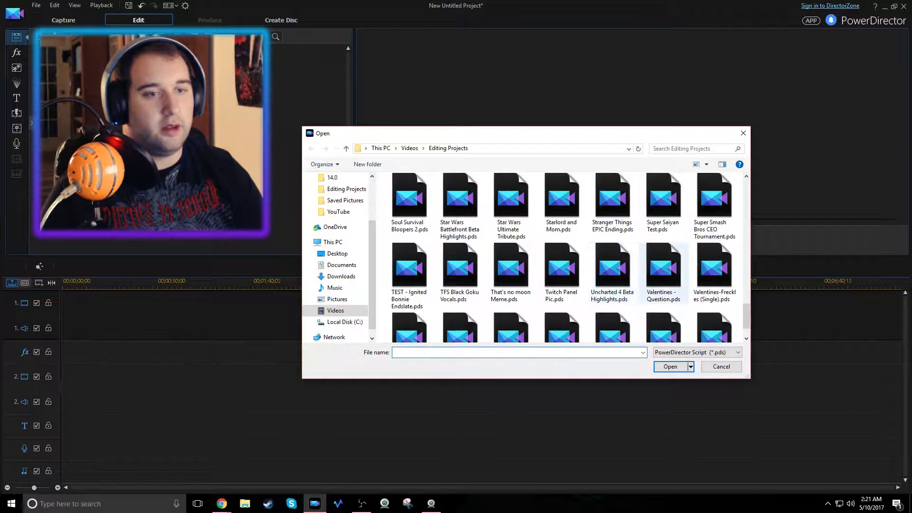
scroll(460, 304, "up", 3)
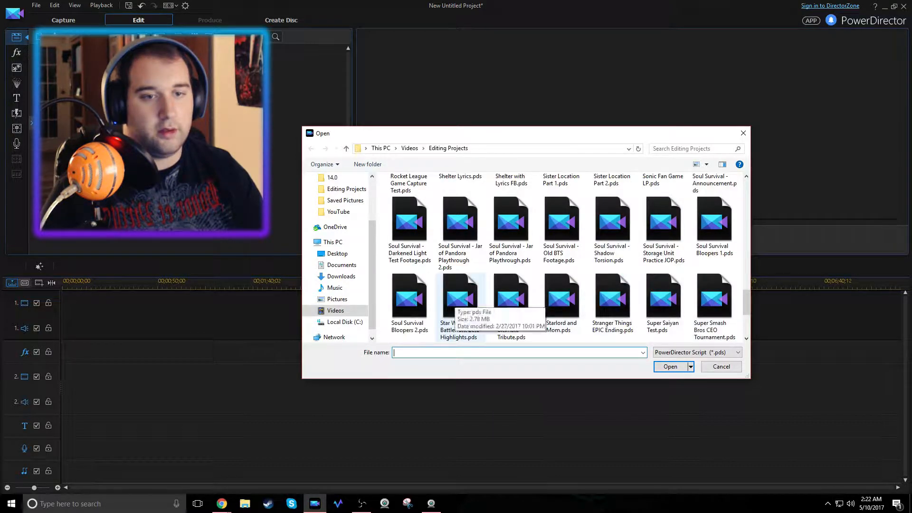
left_click(511, 304)
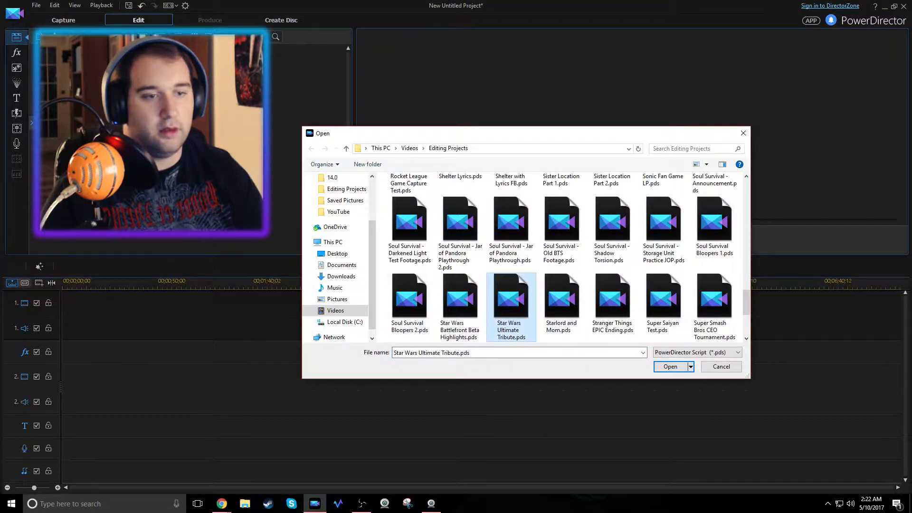
double_click(511, 304)
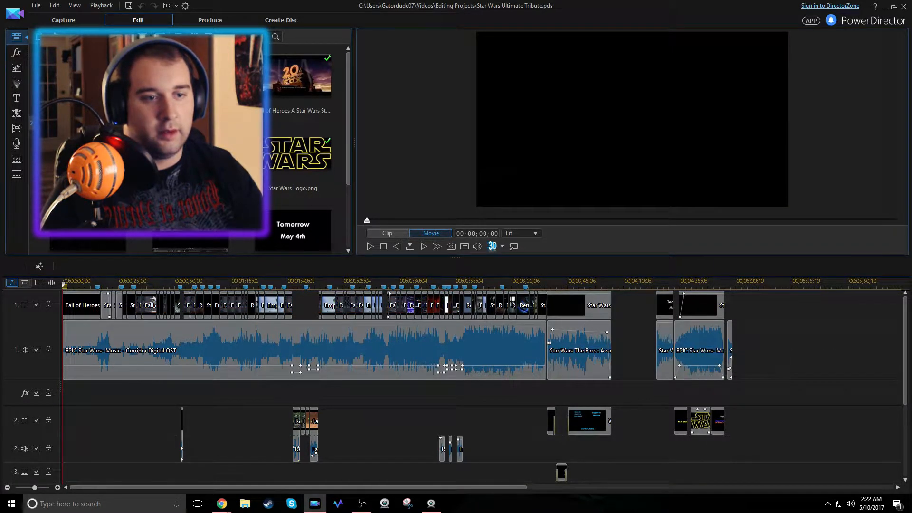
Preview the closing section with the "Tomorrow May 4th" title and the Star Wars logo, then return the playhead to the start
left_click_drag(652, 307, 751, 423)
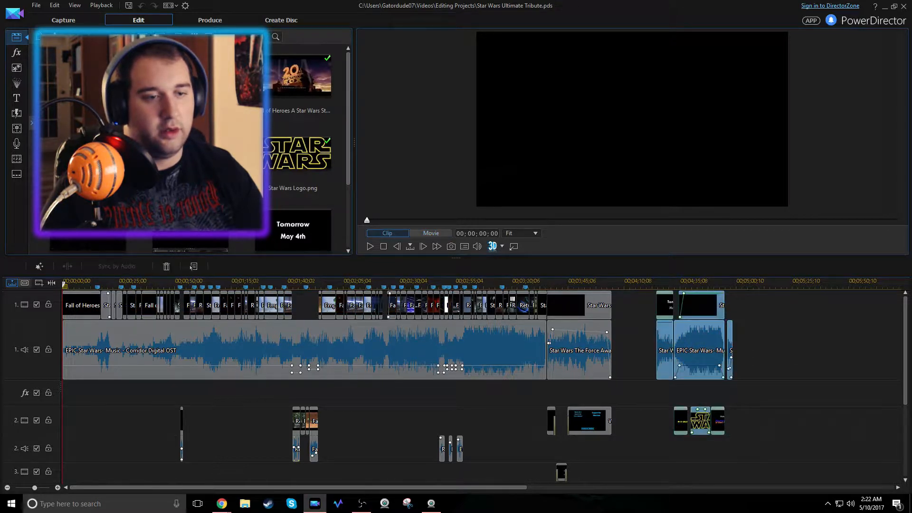
left_click(665, 304)
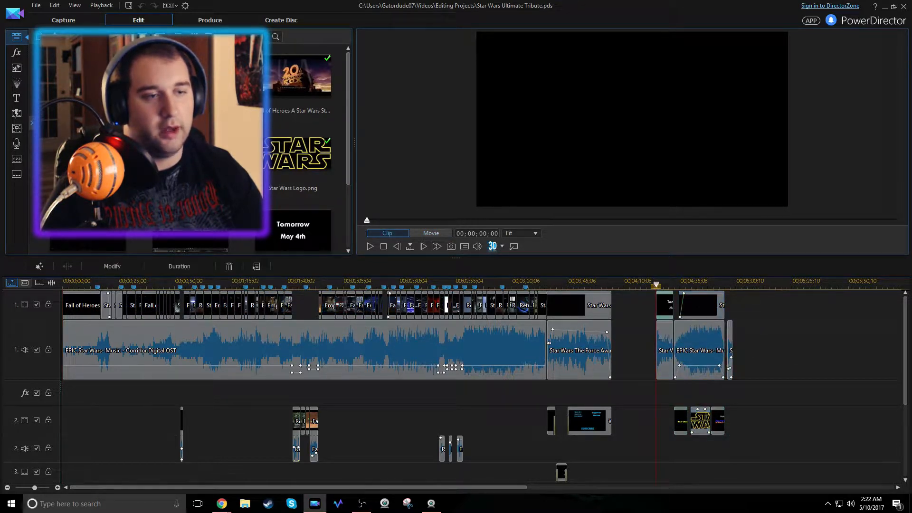
key("space")
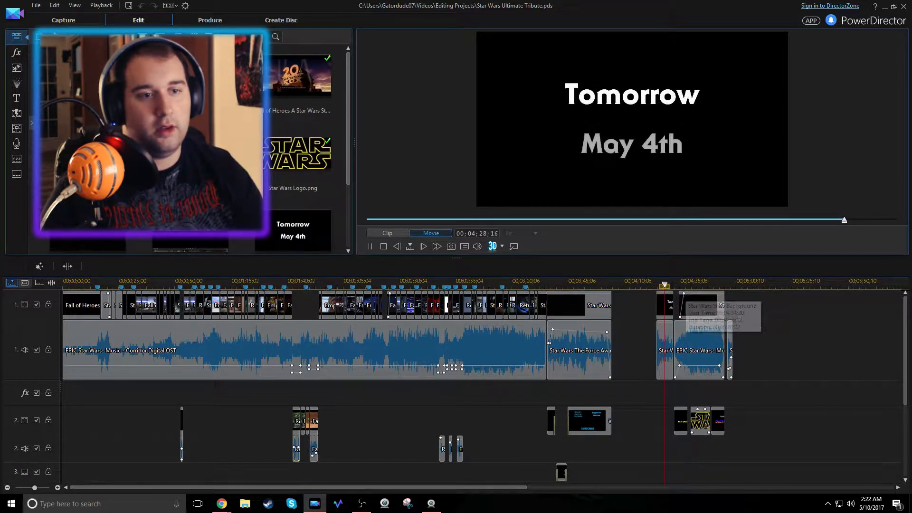
left_click(685, 283)
key("space")
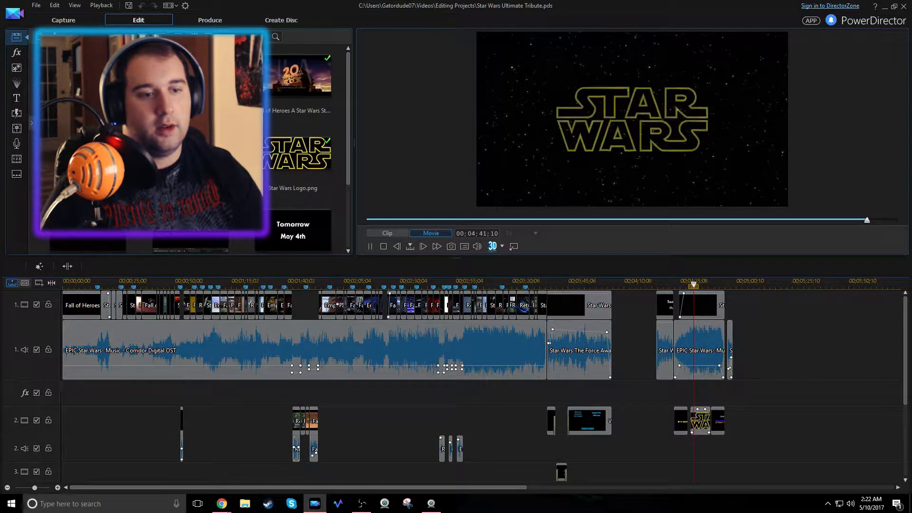
key("space")
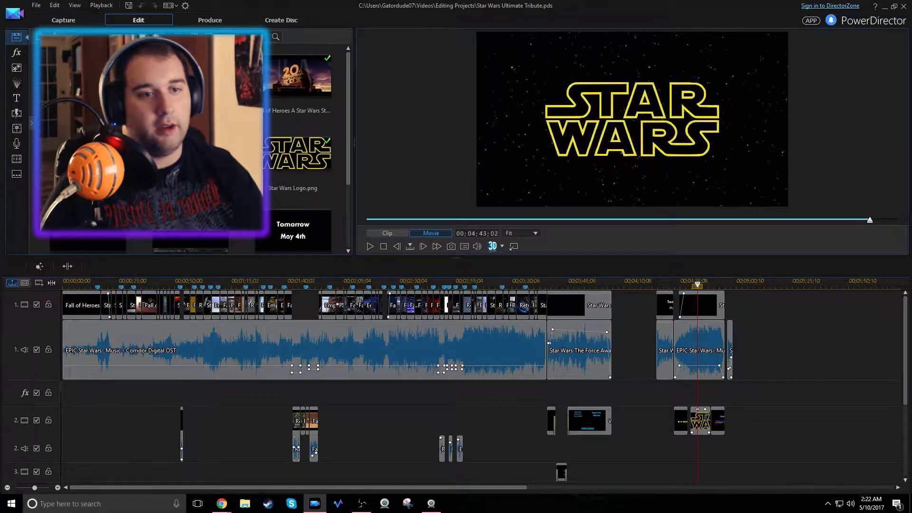
key("Home")
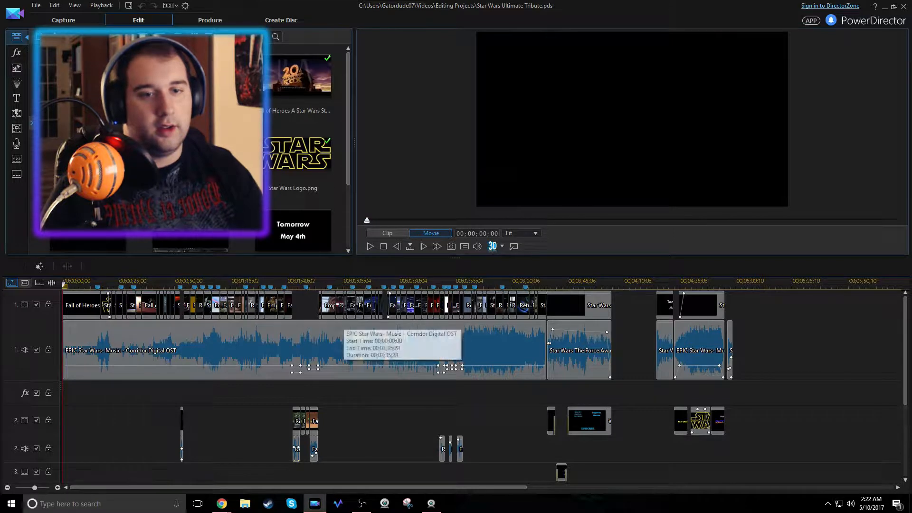
Stretch the timeline scale and increase the first video track's height for larger clip thumbnails
left_click_drag(544, 282, 777, 282)
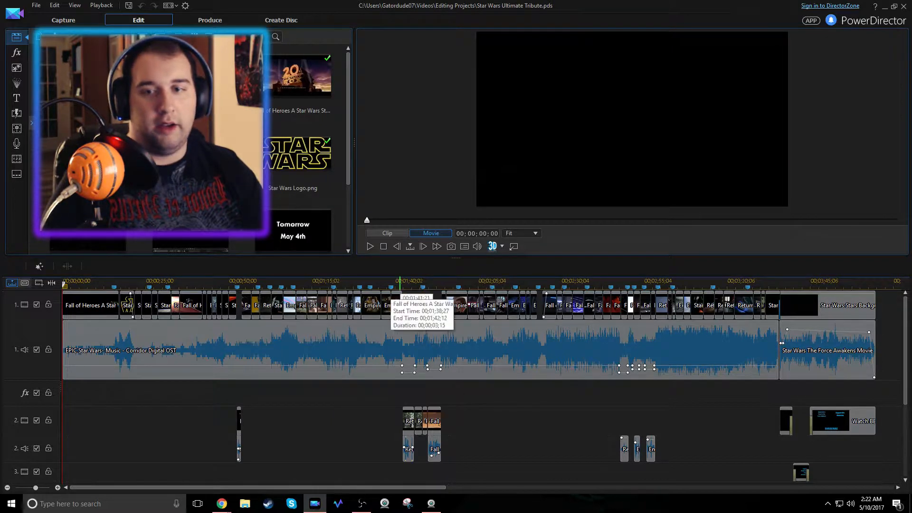
left_click_drag(56, 320, 56, 347)
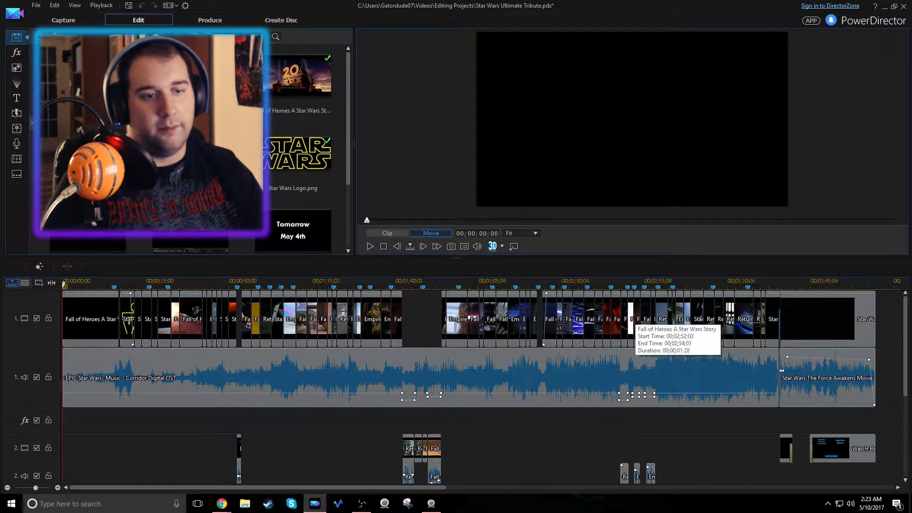
scroll(613, 354, "down", 5)
scroll(546, 409, "up", 3)
scroll(546, 409, "down", 3)
scroll(547, 409, "up", 3)
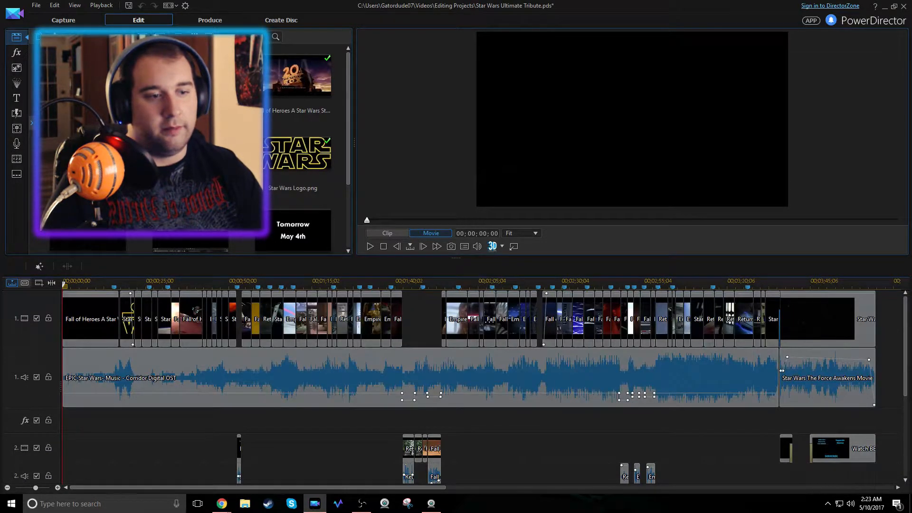
scroll(401, 335, "down", 3)
scroll(401, 335, "up", 3)
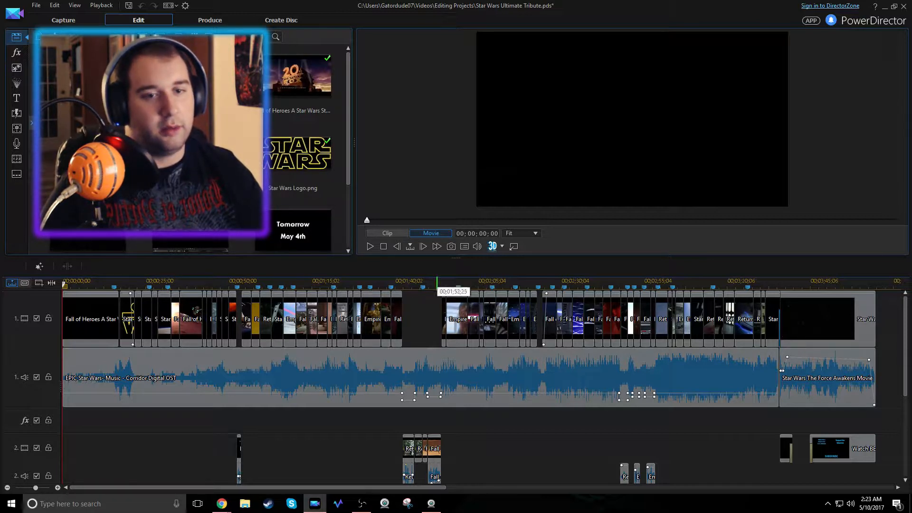
Fine-tune the timeline scale and inspect the Corridor Digital OST music clip on the first audio track
mouse_move(443, 283)
left_mouse_down()
mouse_move(422, 282)
mouse_move(459, 282)
left_mouse_up()
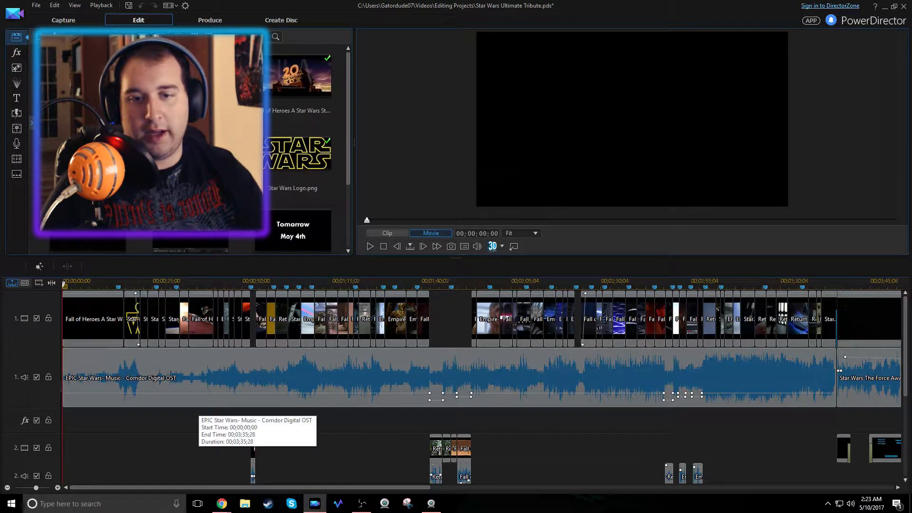
left_click(198, 404)
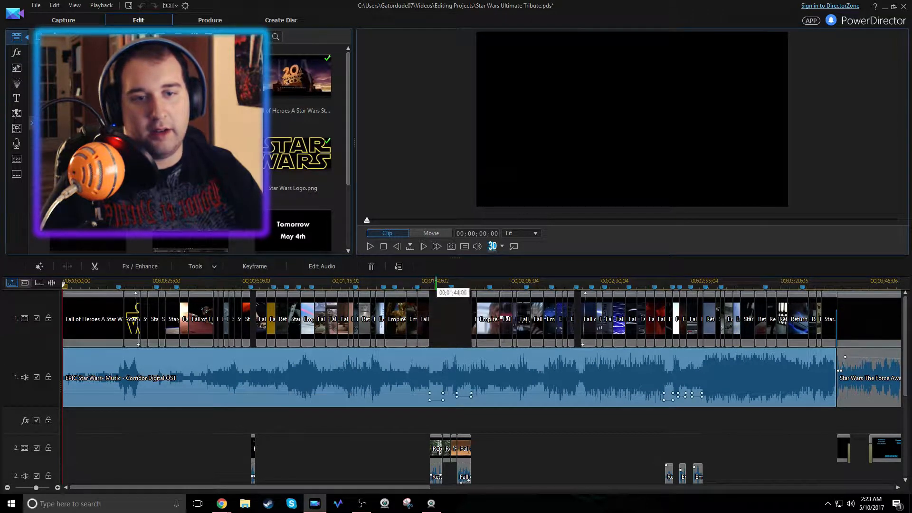
left_click_drag(442, 283, 422, 283)
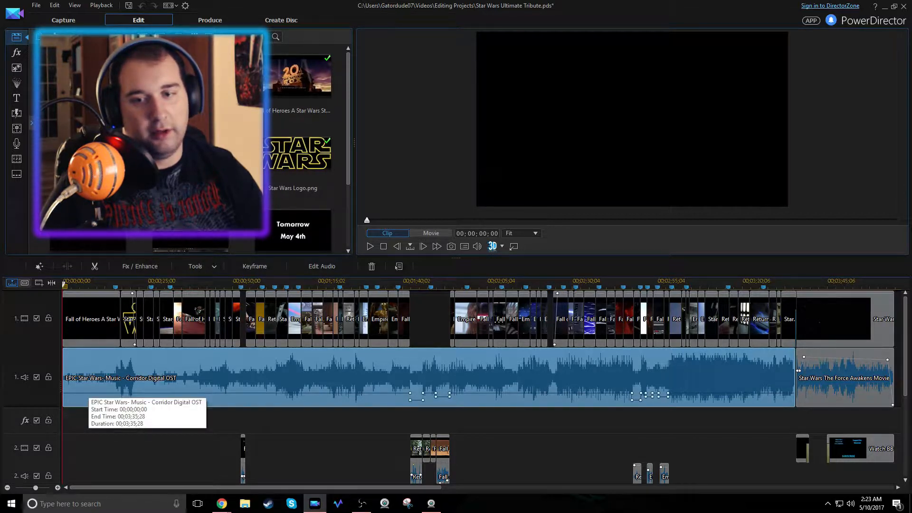
left_click(154, 446)
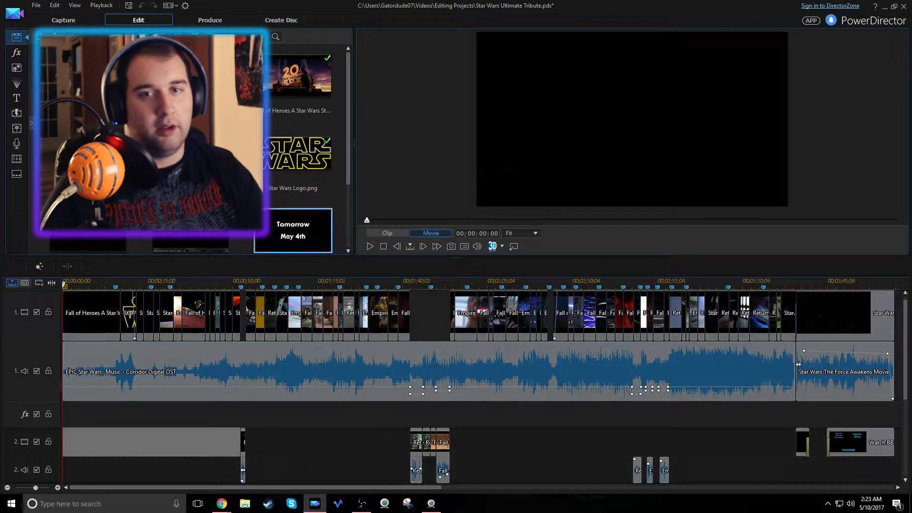
Preview the first seconds of the animated logo clip from the media library, then pause it
left_click(190, 153)
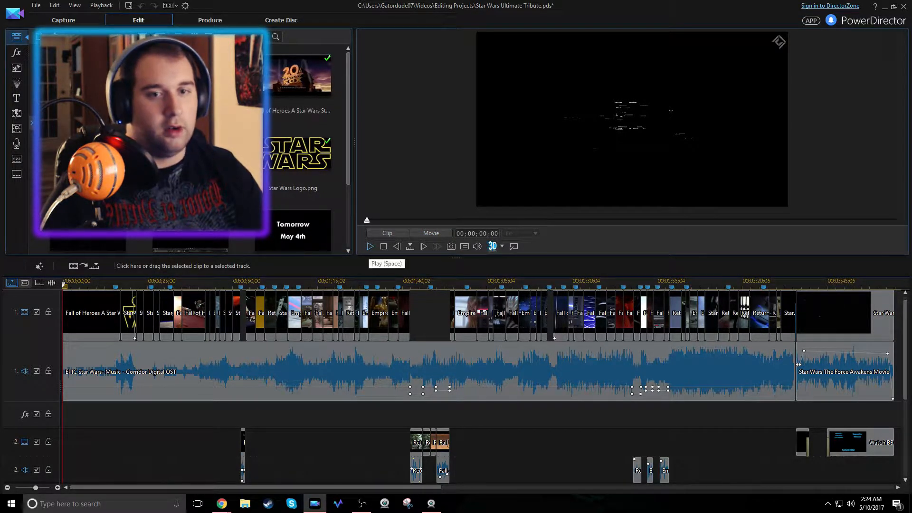
left_click(370, 246)
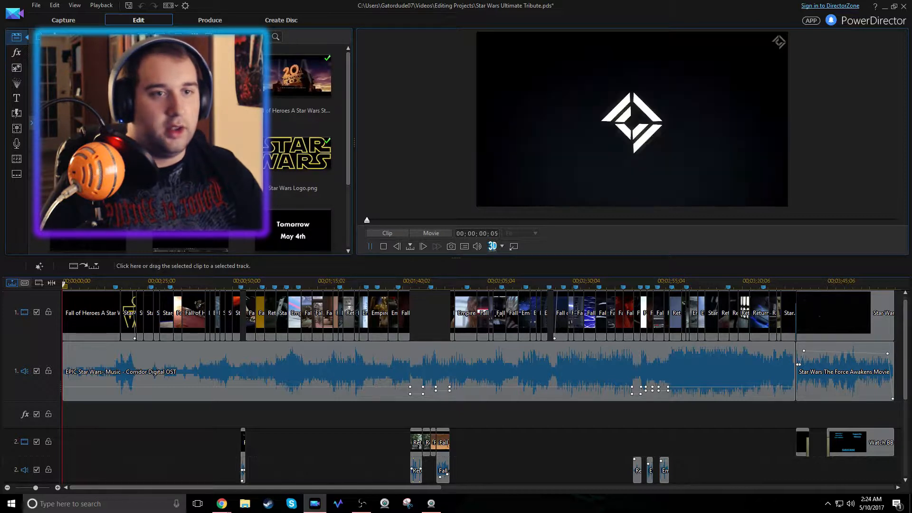
key("space")
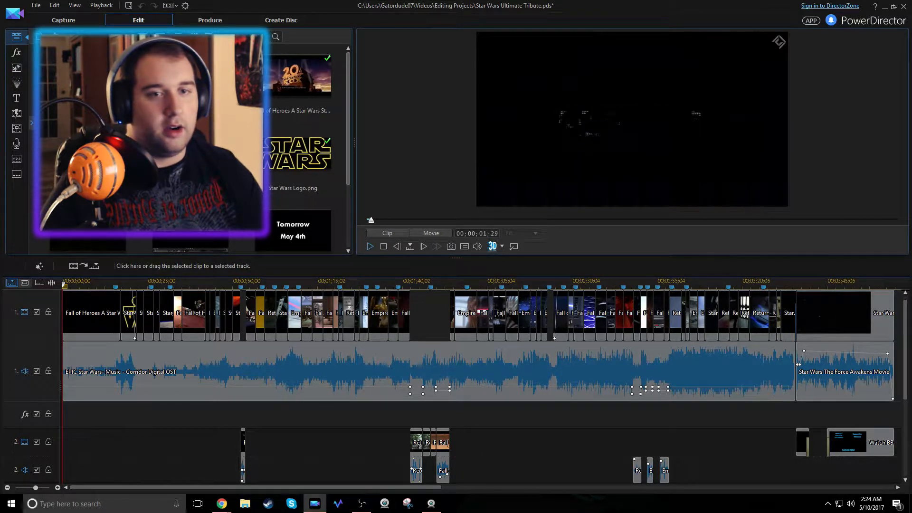
Preview the Corridor Digital library clip in short stretches from its opening logo to the cockpit shot at about 23 seconds
left_click_drag(371, 220, 368, 219)
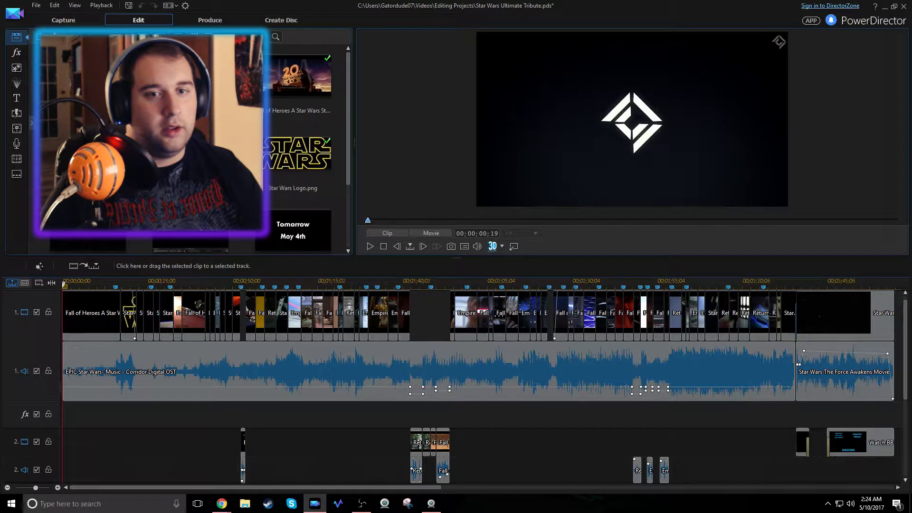
key("space")
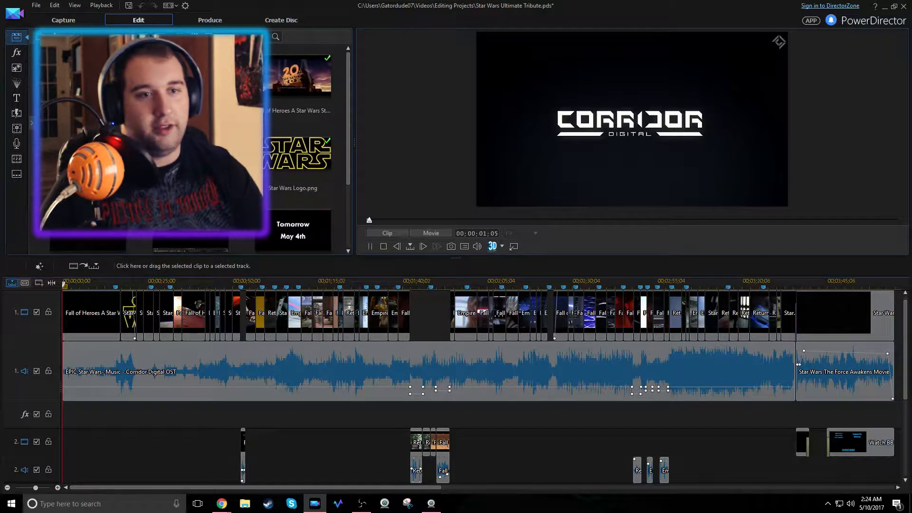
key("space")
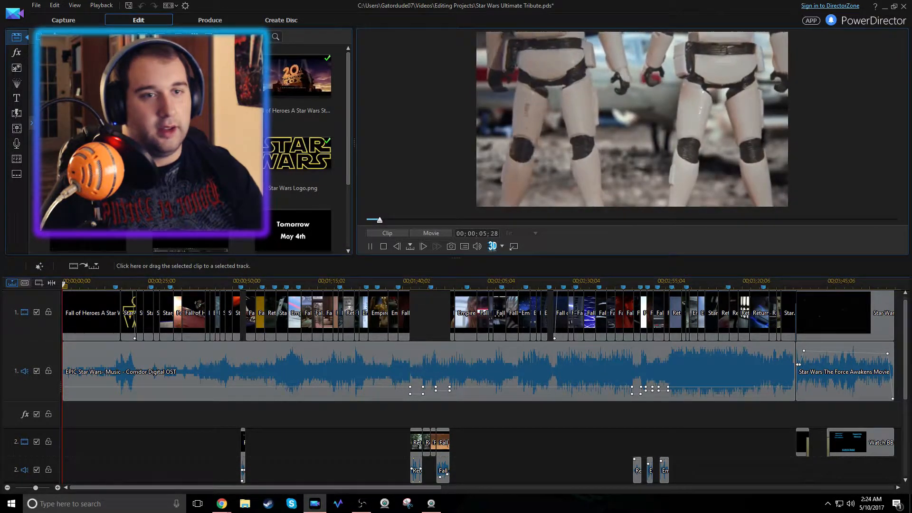
key("space")
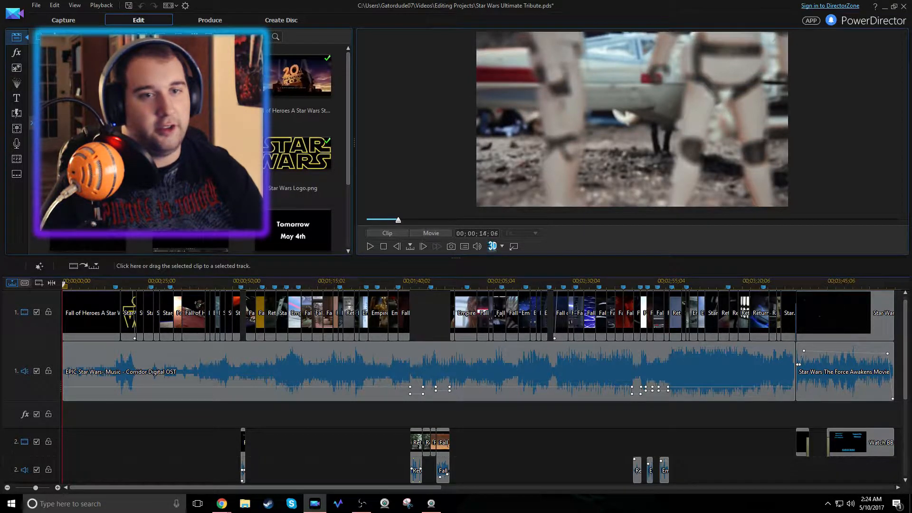
key("space")
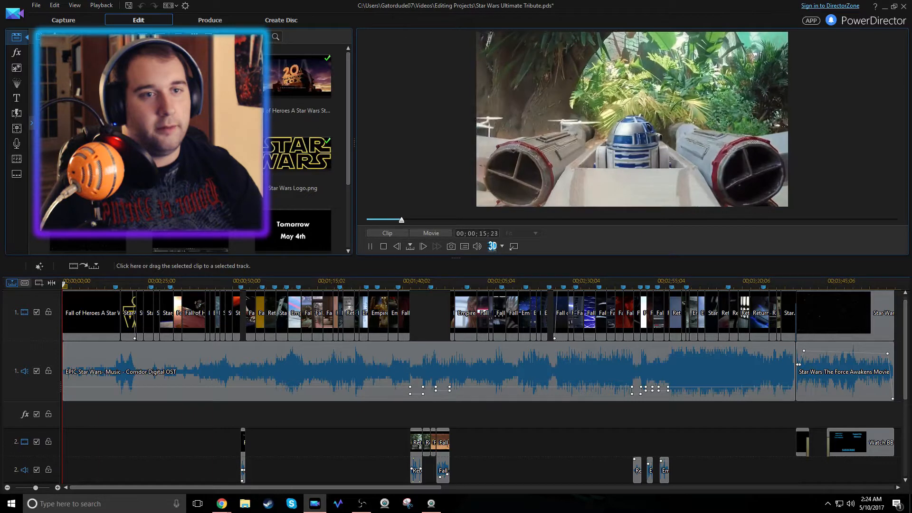
key("space")
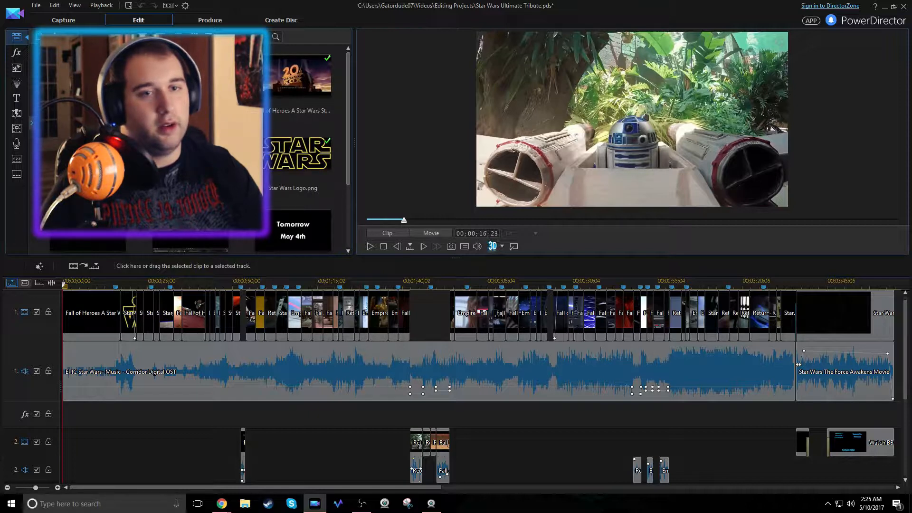
key("space")
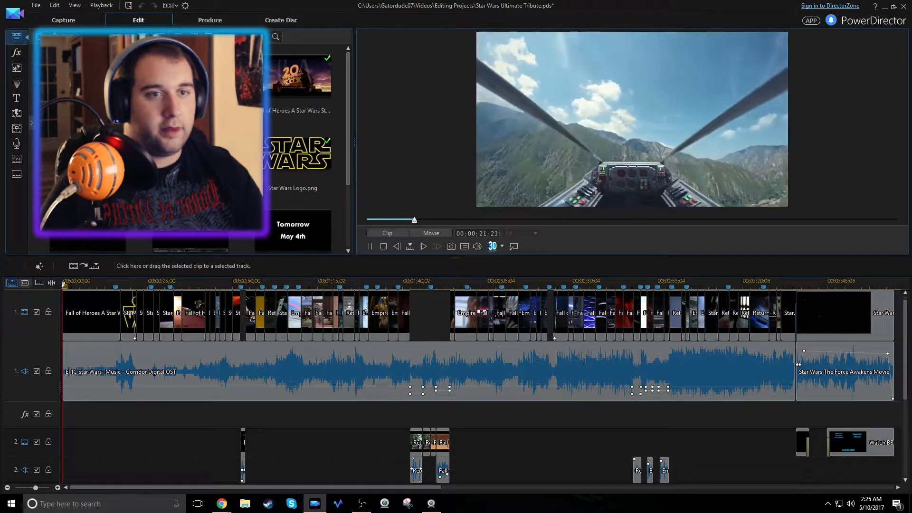
key("space")
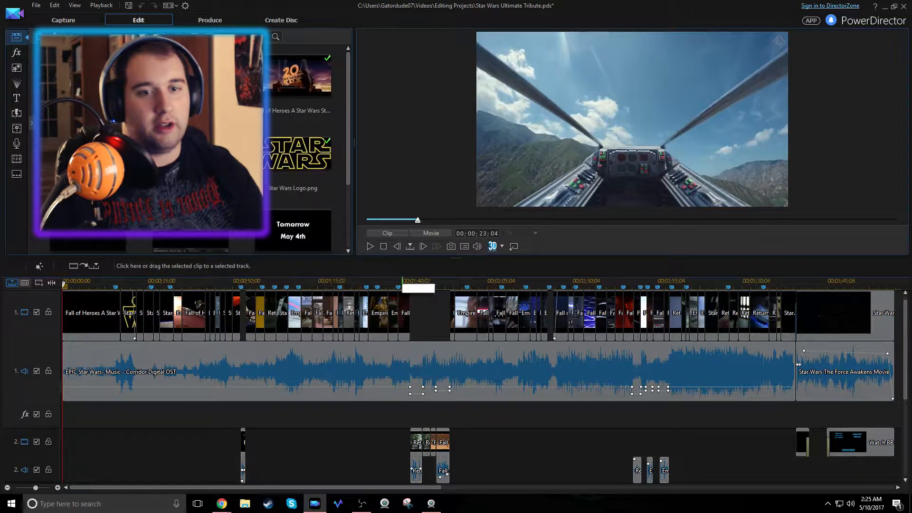
Reload the Corridor Digital clip from the media library, scrub through it and preview the R2-D2 canyon flight around 00;02;24
left_click(431, 315)
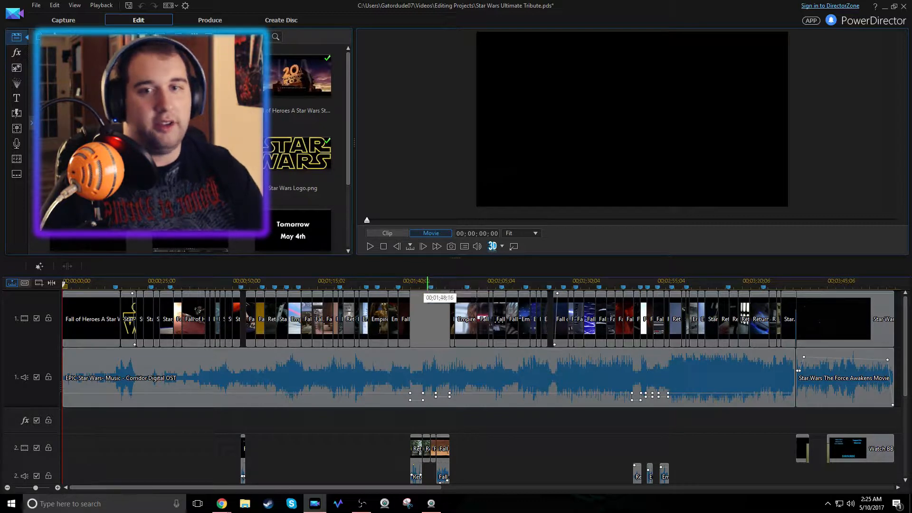
left_click(190, 153)
left_click_drag(545, 220, 405, 220)
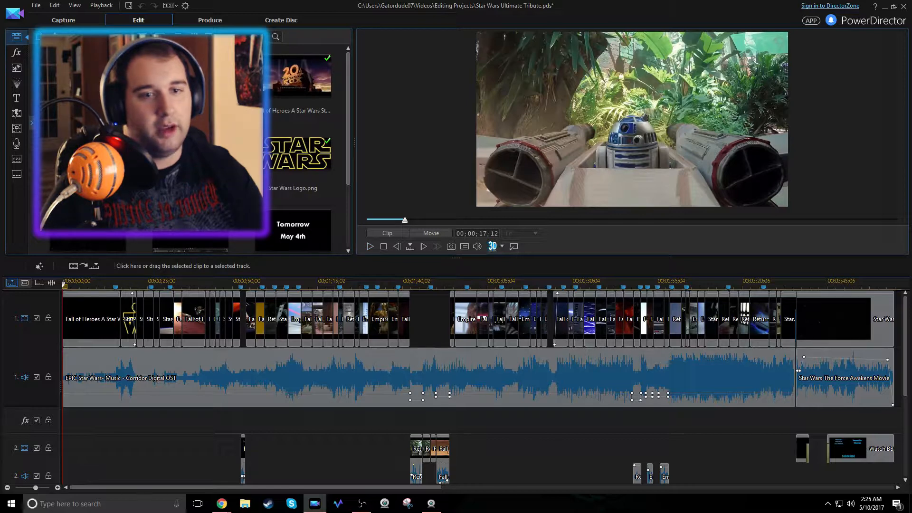
left_click(672, 220)
left_click(370, 246)
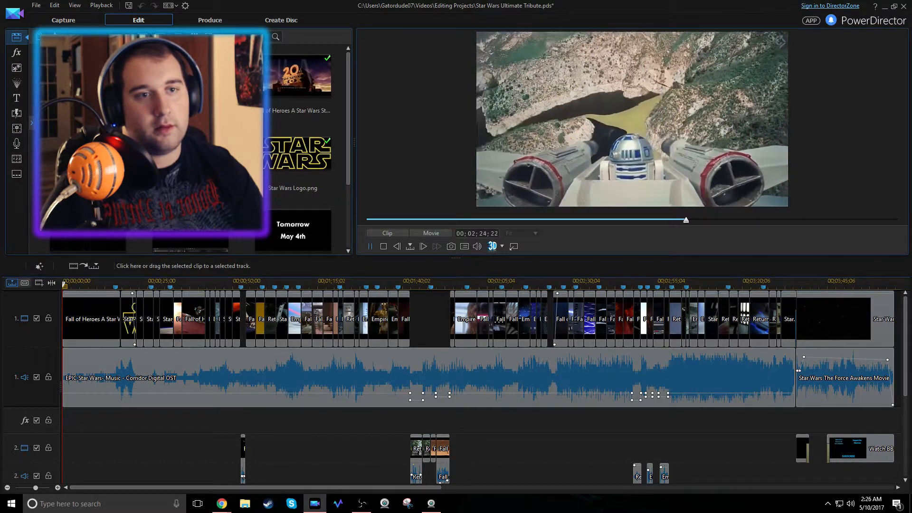
key("space")
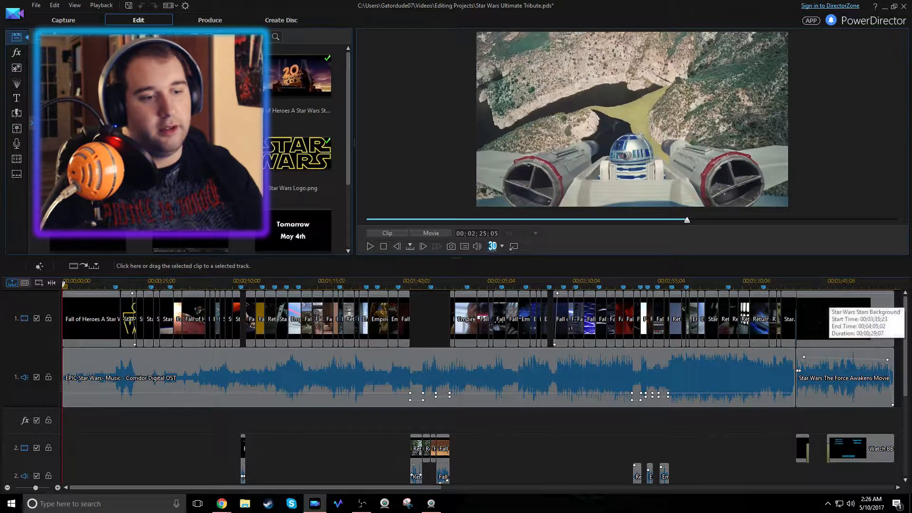
Check the date in the system calendar, then close it and return to the timeline
left_click(871, 504)
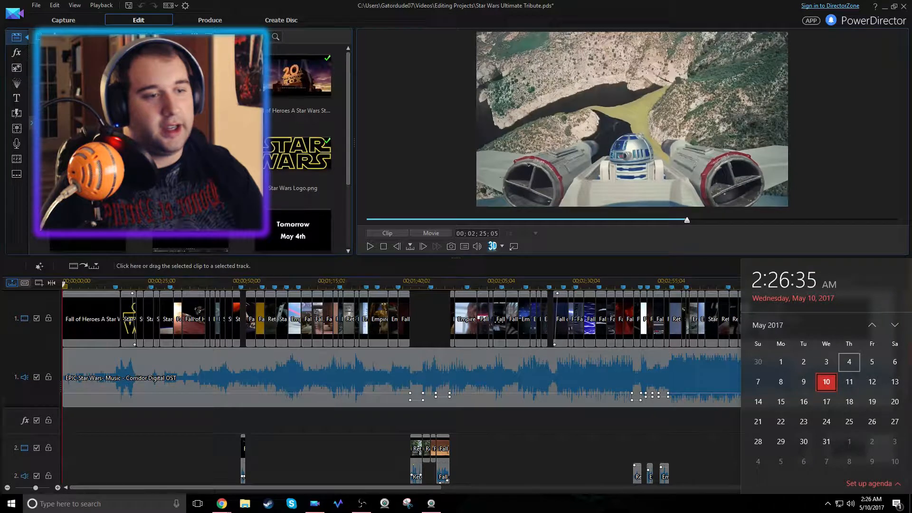
left_click(689, 447)
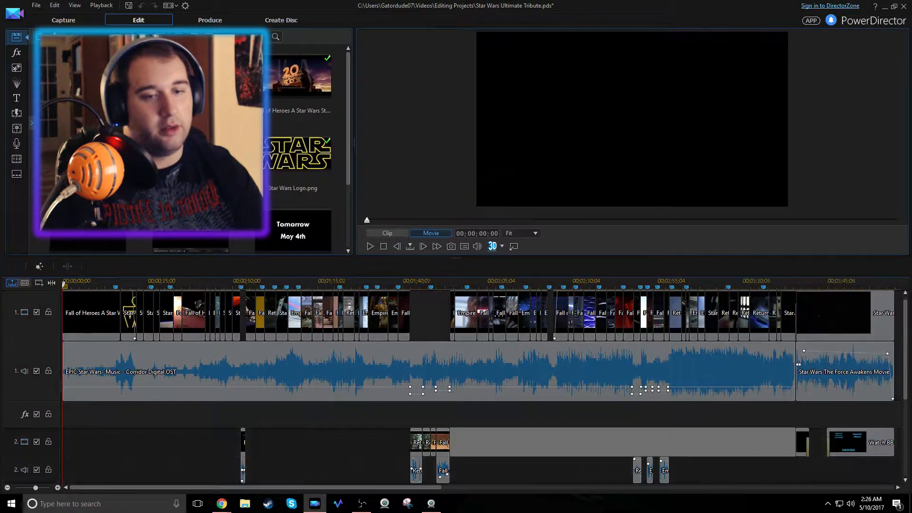
scroll(479, 387, "up", 1)
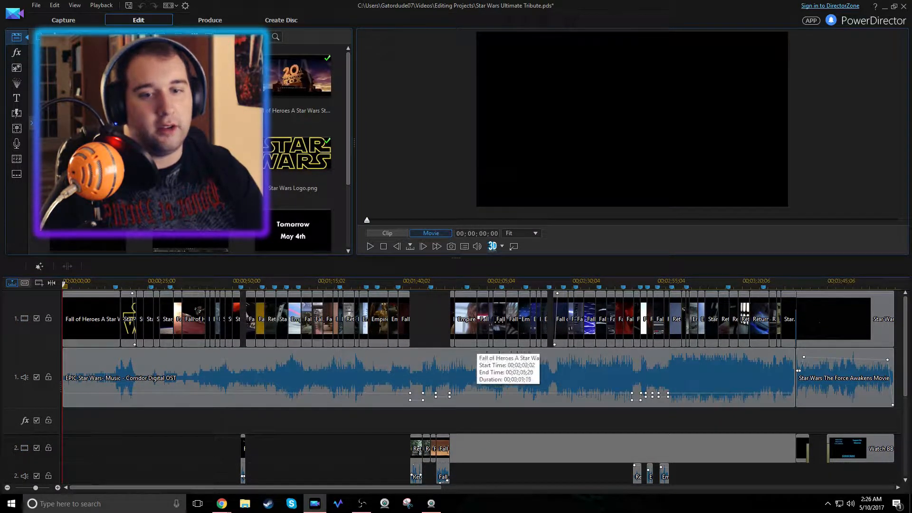
Preview the first second of the movie with the 20th Century Fox logo from the start of the timeline
left_click(330, 402)
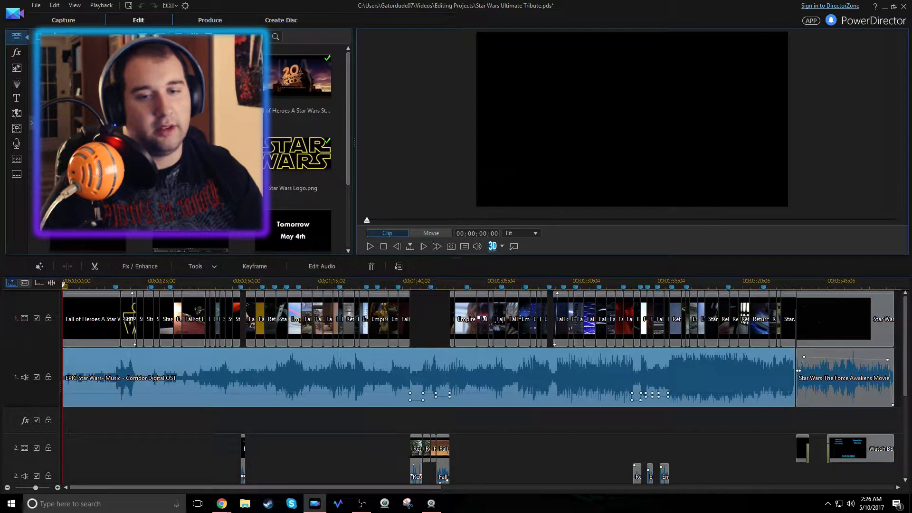
left_click(428, 421)
key("space")
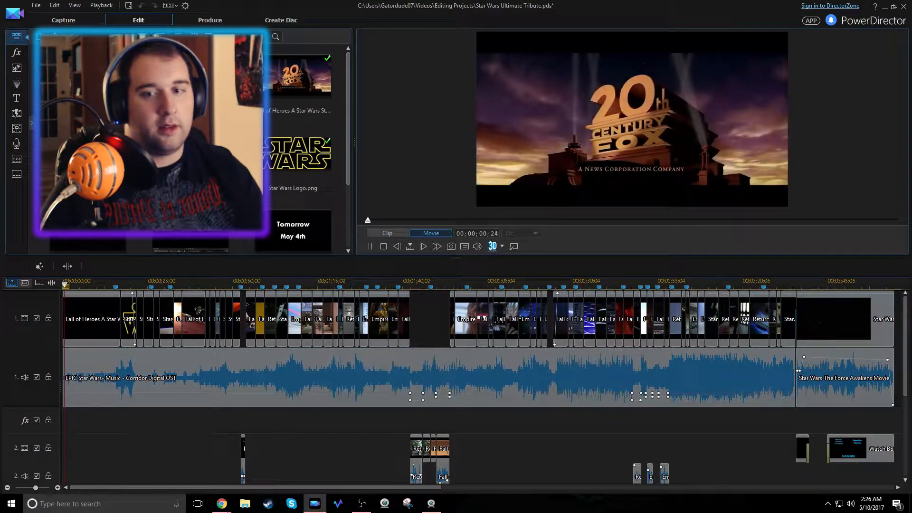
key("space")
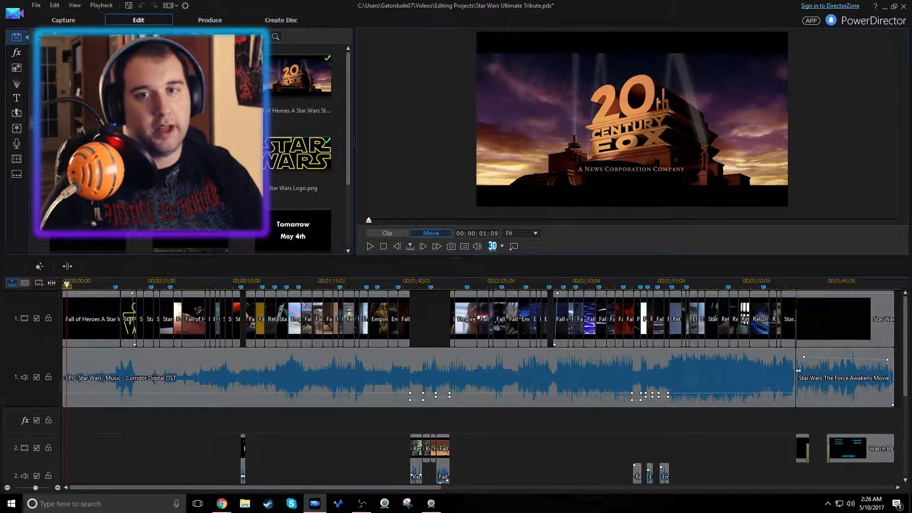
Move the timeline playhead to about 13 seconds and preview from the Lucasfilm title through the Star Wars logo
left_click(190, 242)
left_click(106, 285)
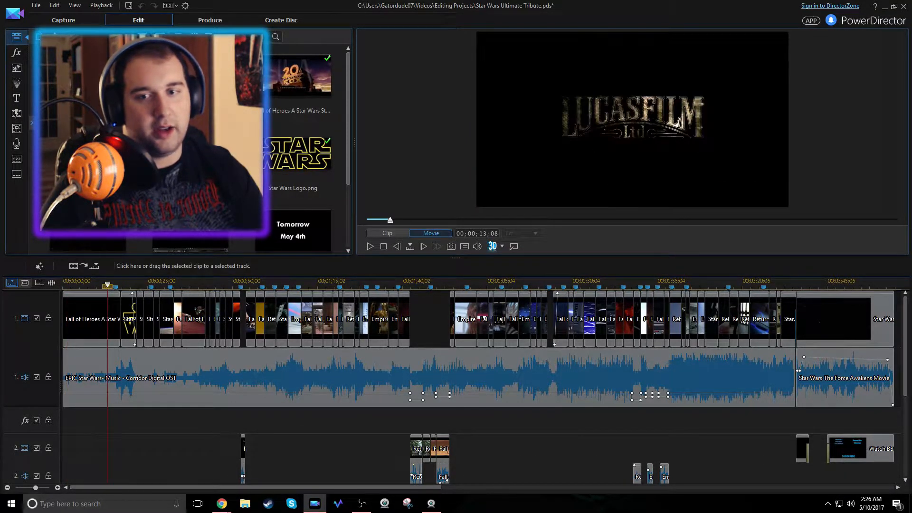
key("space")
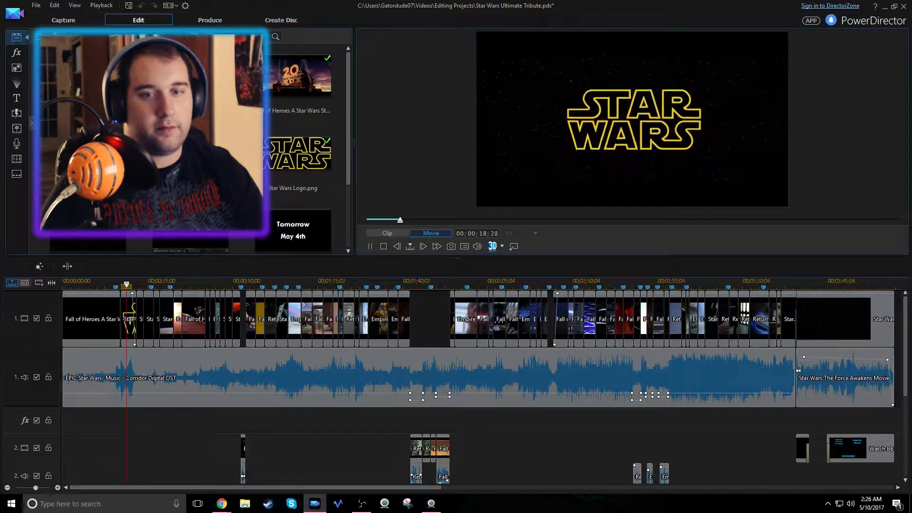
key("space")
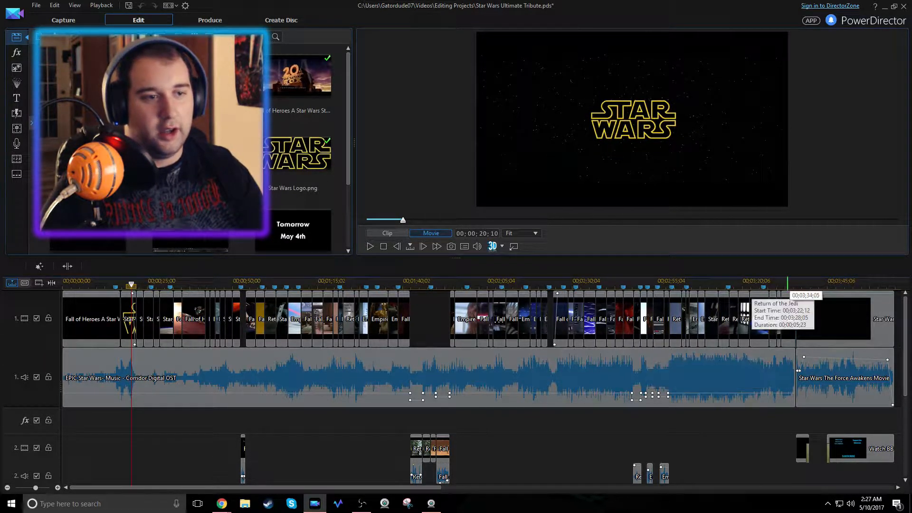
Inspect several clips on the first video track between about 00;00;55 and 00;01;15 by selecting them one after another
left_click(254, 323)
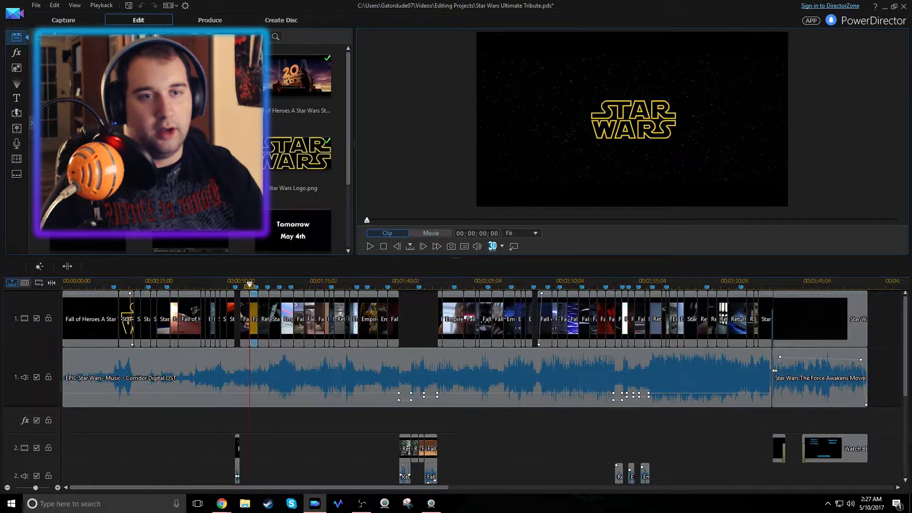
left_click(287, 323)
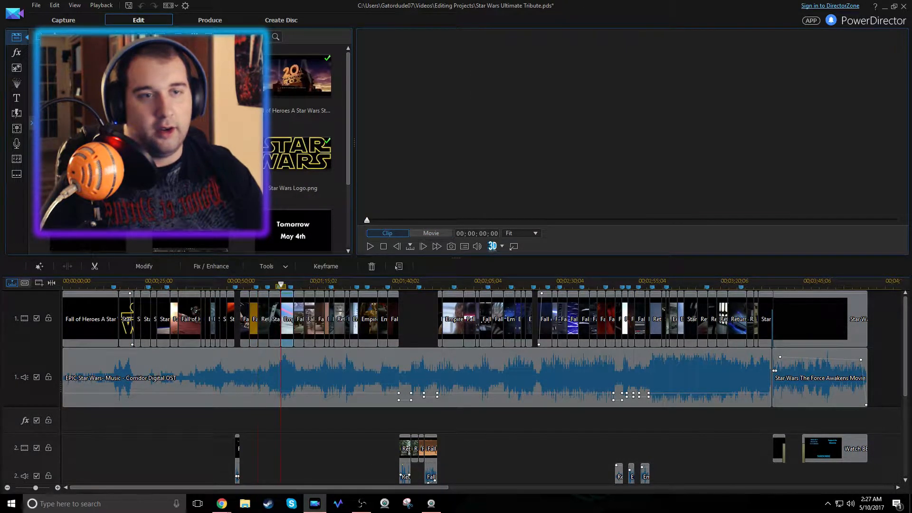
left_click(299, 314)
left_click(310, 316)
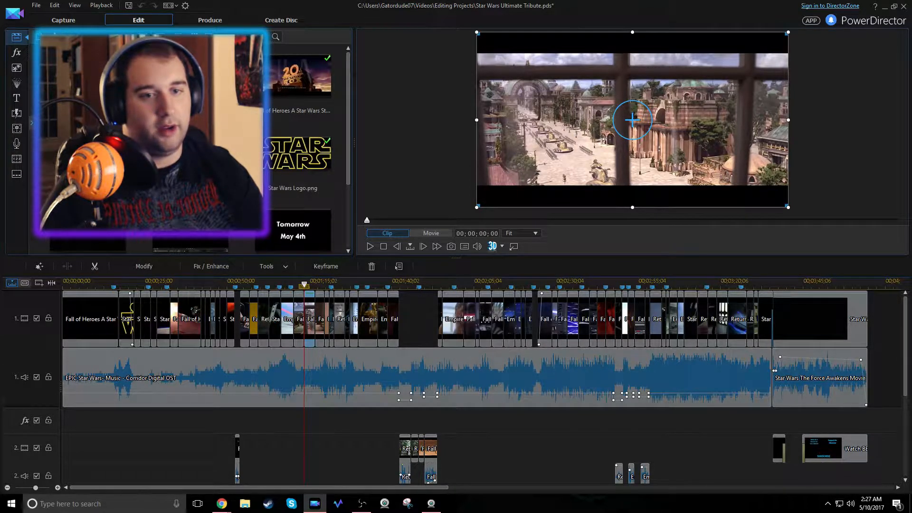
Inspect the Empire Strikes Back and lightsaber duel clips just after the gap in the first video track
left_click(452, 323)
left_click(485, 323)
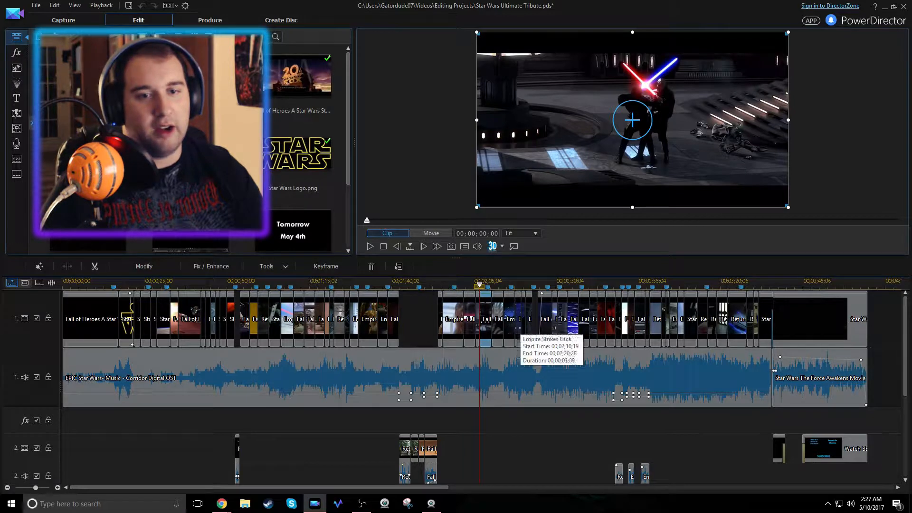
left_click(445, 325)
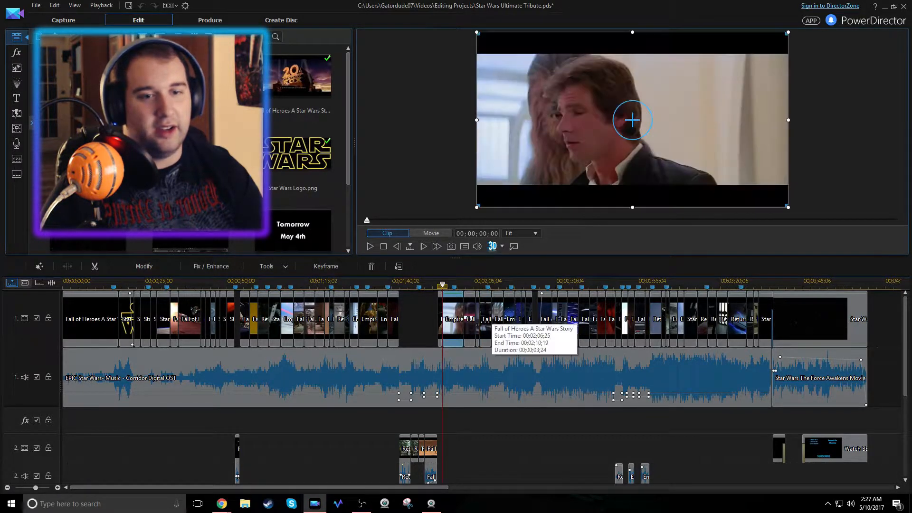
left_click(471, 317)
left_click(477, 321)
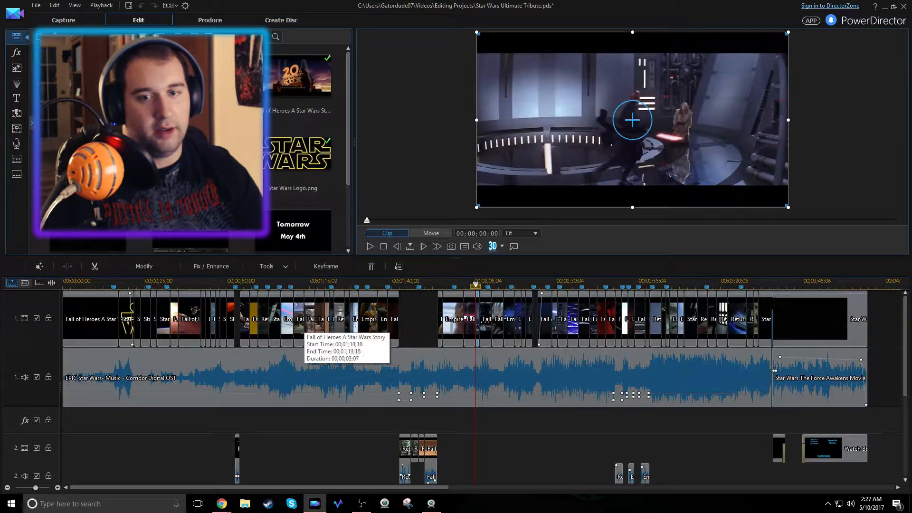
Preview the movie from the clip at about 00;01;20 through the Darth Vader shot to the blue lightning scene
left_click(345, 326)
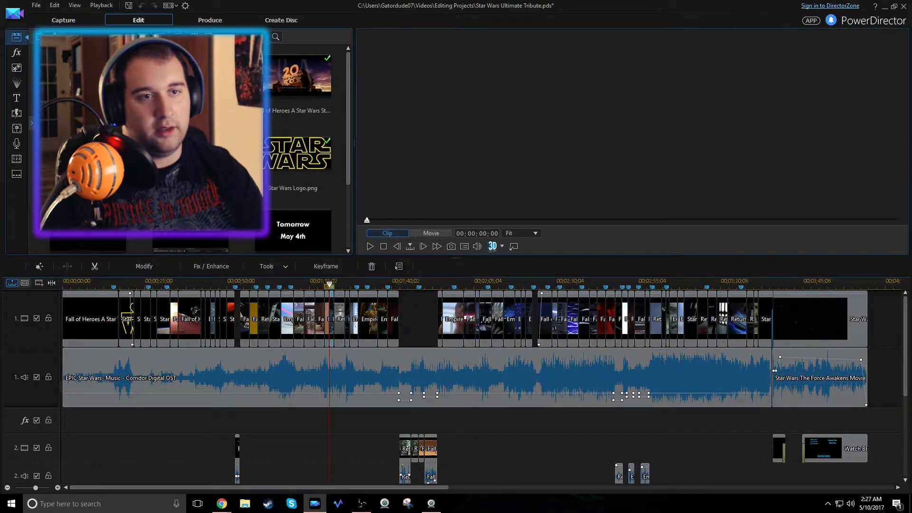
key("space")
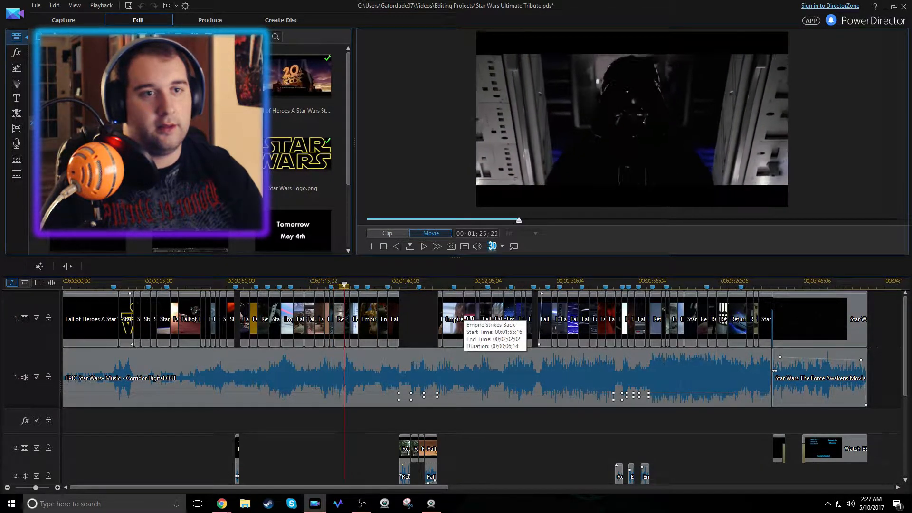
key("space")
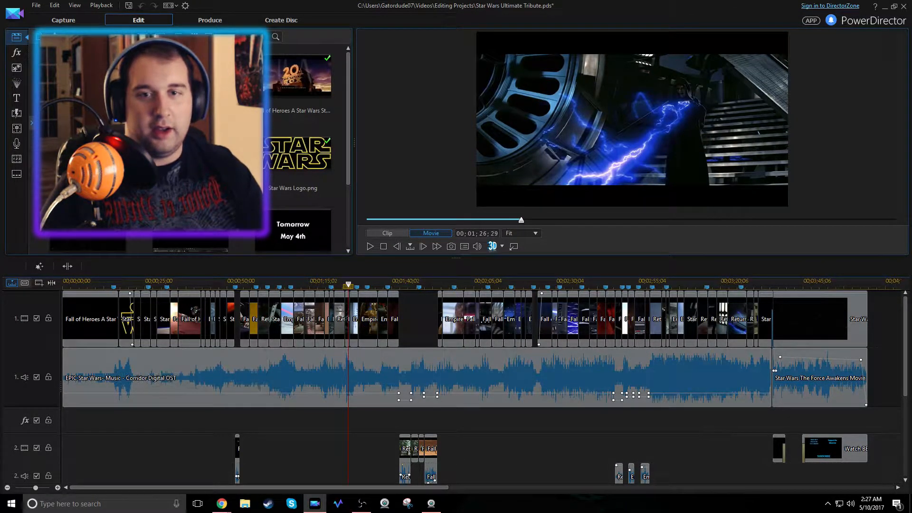
Scrub the Corridor Digital library clip to about 00;02;12, then select the lightning-scene clip at the playhead on the first video track
left_click(195, 166)
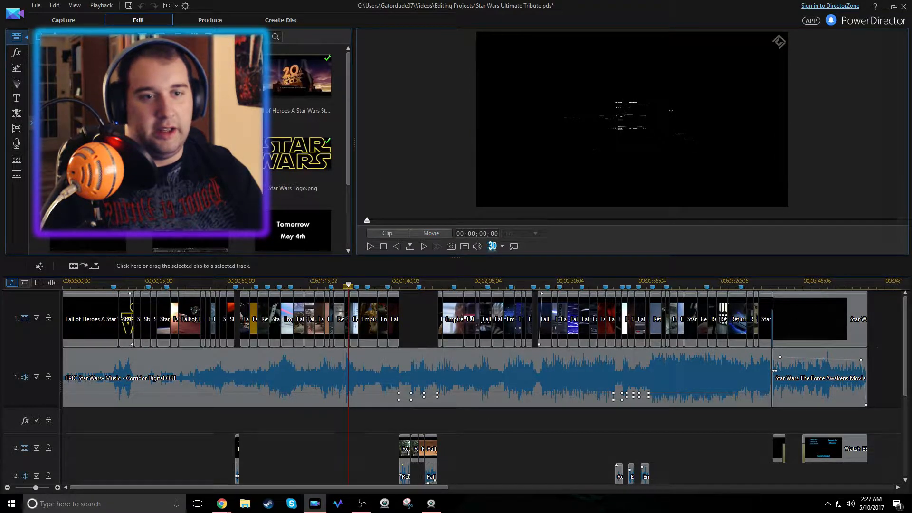
left_click(523, 220)
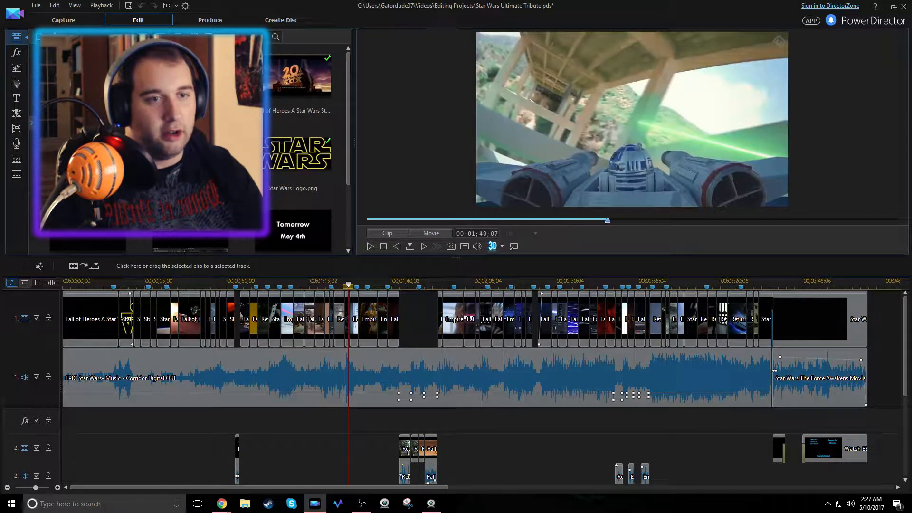
left_click_drag(616, 220, 658, 220)
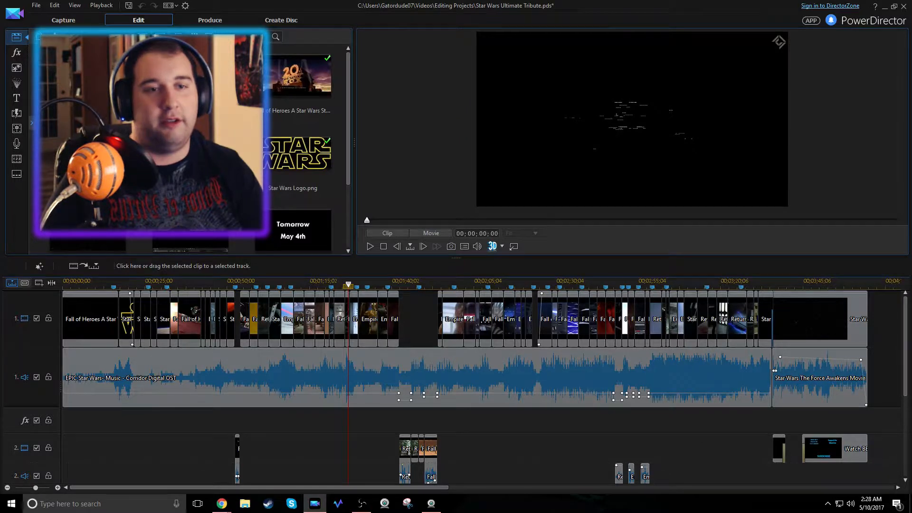
left_click(548, 220)
left_click(659, 220)
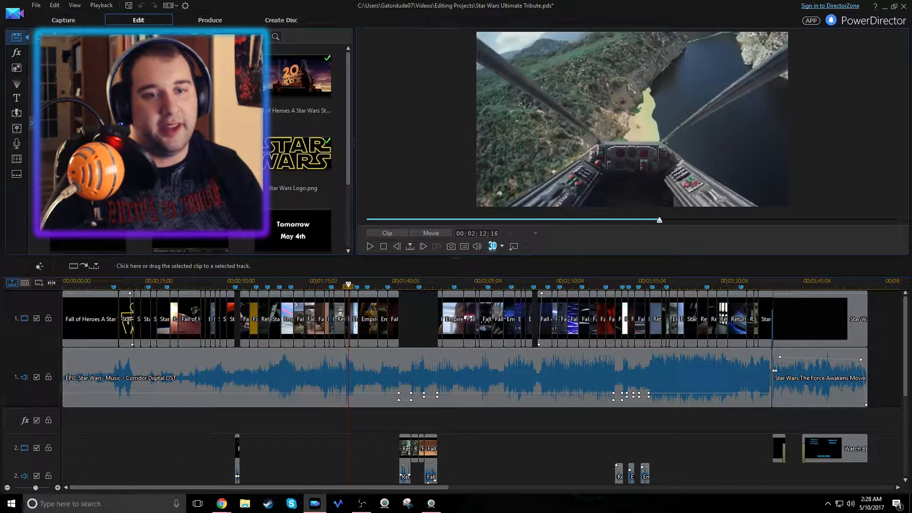
left_click(354, 323)
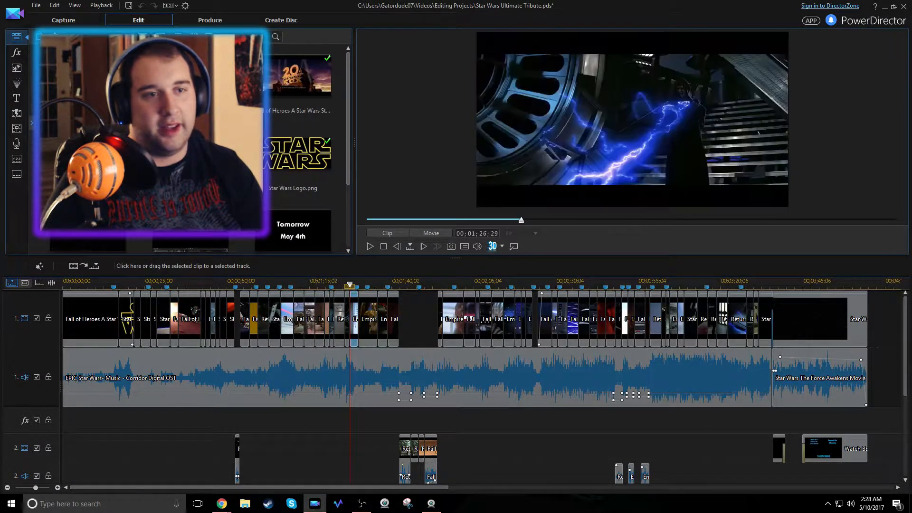
Inspect the Star Wars logo clip on the first video track and preview the Fall of Heroes library clip at about 00;00;34
left_click(126, 323)
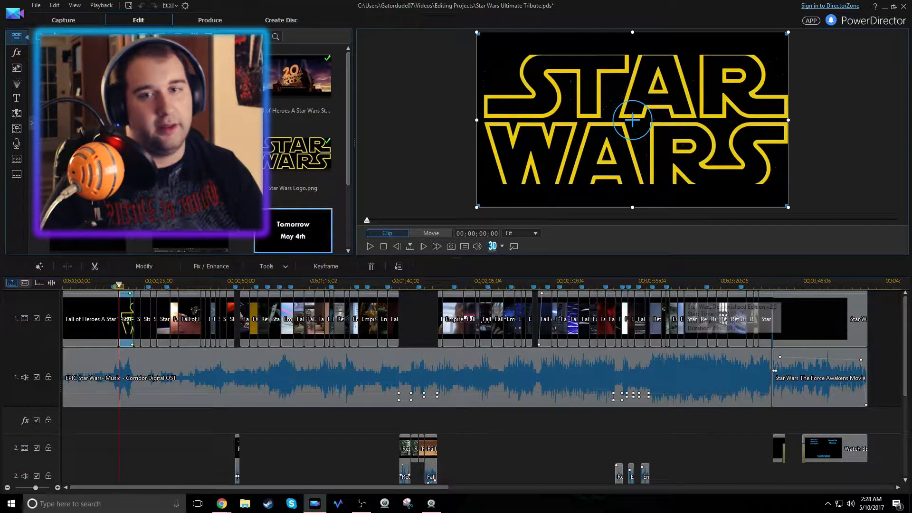
left_click(301, 80)
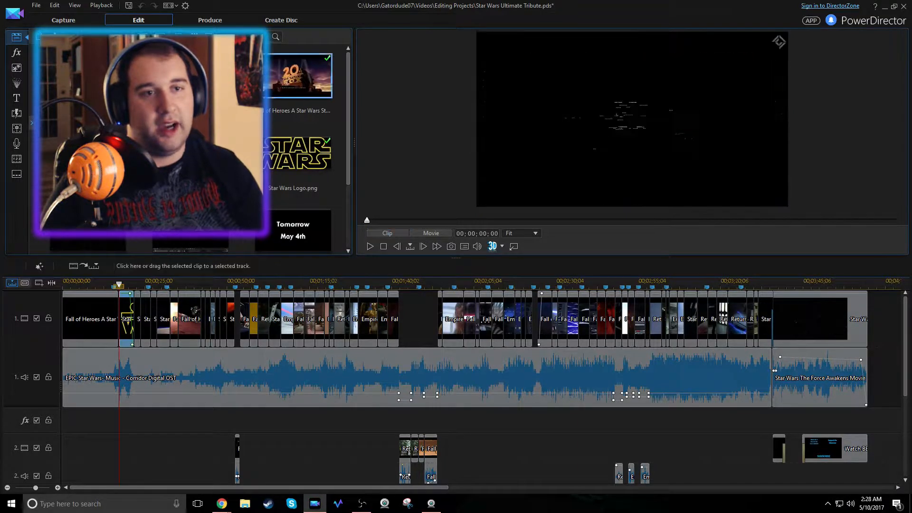
left_click(443, 220)
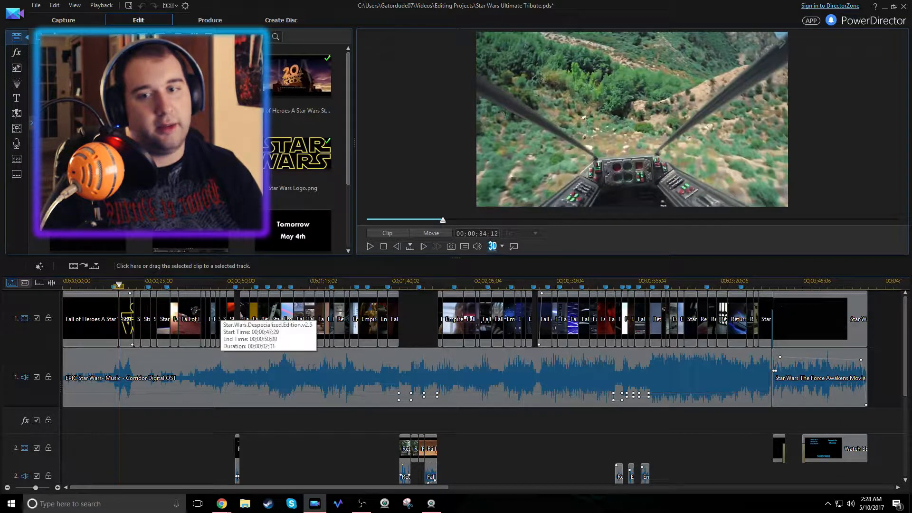
Turn off the first video track and listen to the EPIC Star Wars music from about 00;00;34 to 00;00;45
left_click(180, 355)
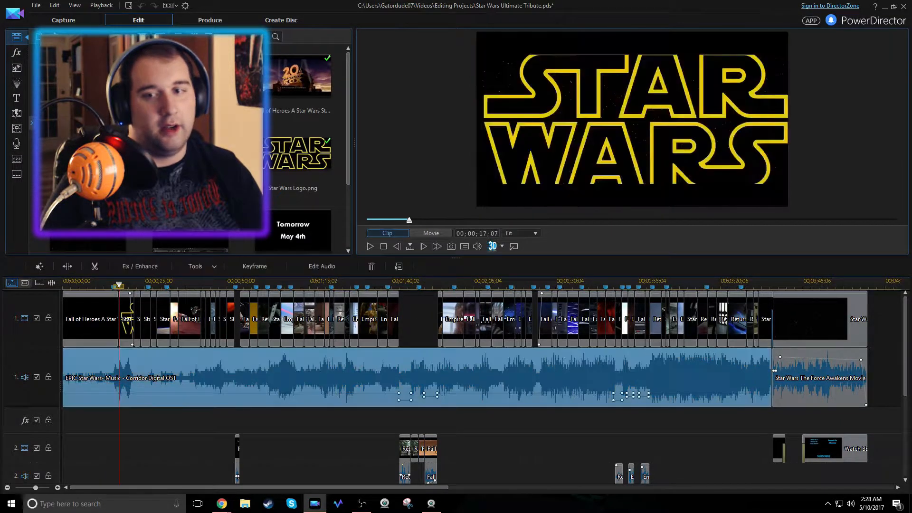
left_click(36, 318)
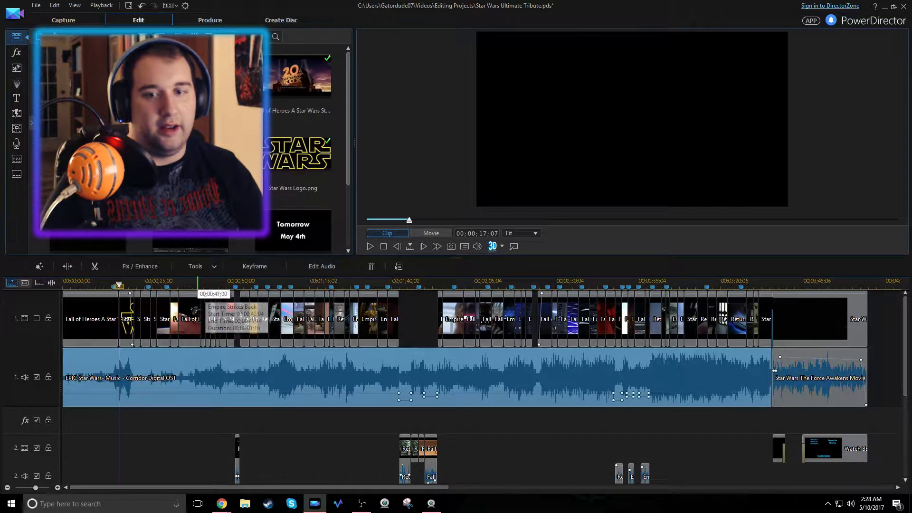
left_click(176, 284)
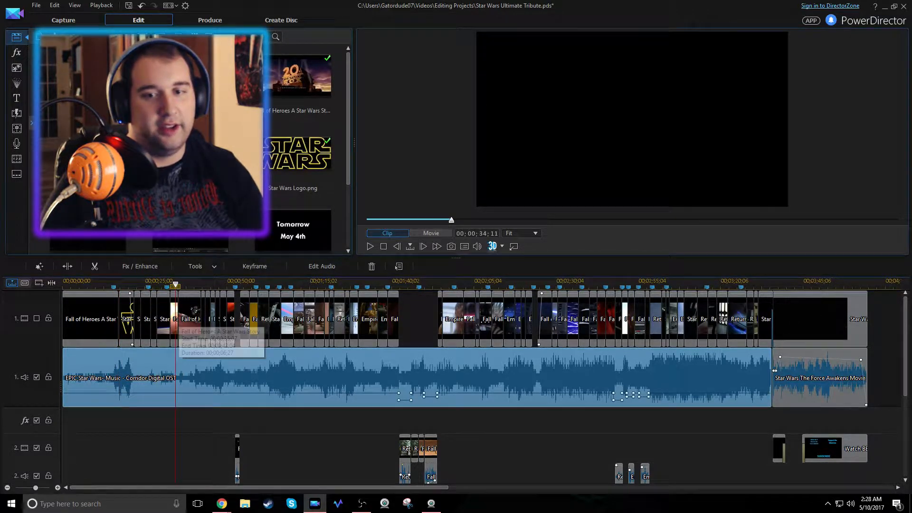
key("space")
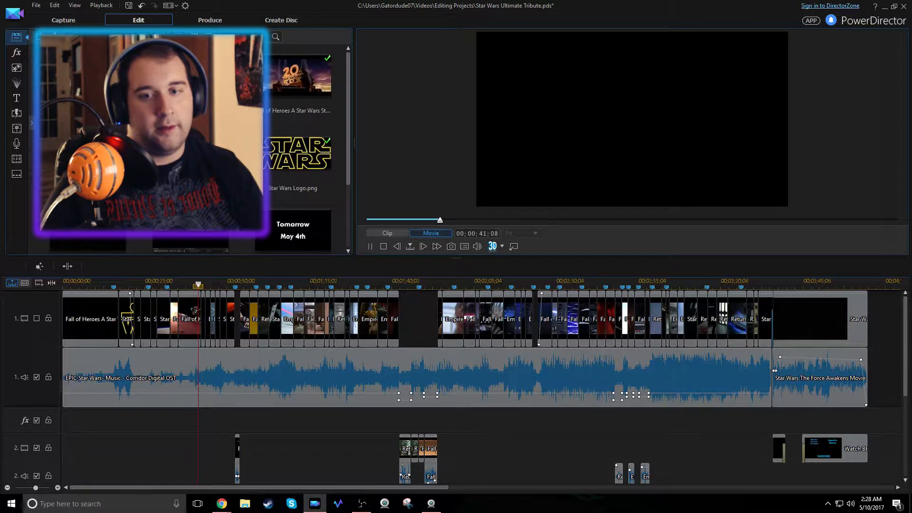
key("space")
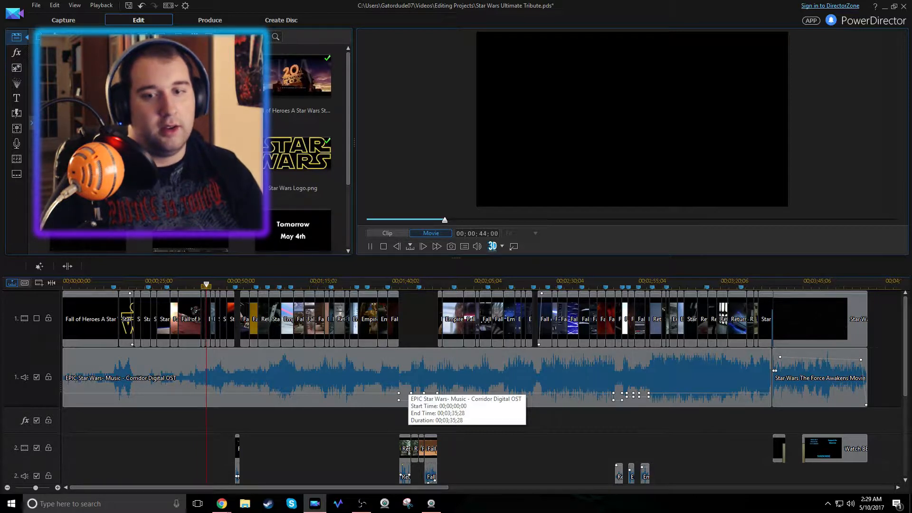
key("space")
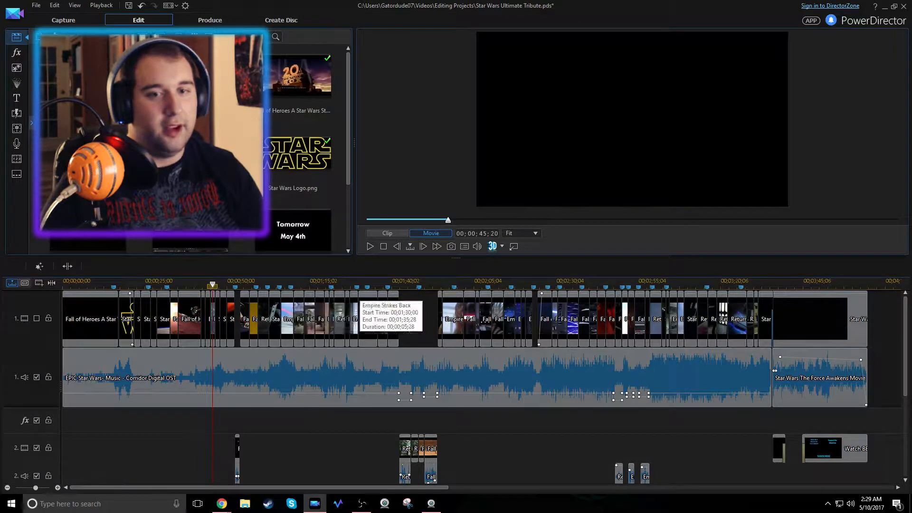
Play the project from the Opening marker at 00;00;15;18 to the Star Wars logo, with the first video track turned back on
left_click_drag(205, 281, 458, 283)
left_click_drag(286, 488, 239, 487)
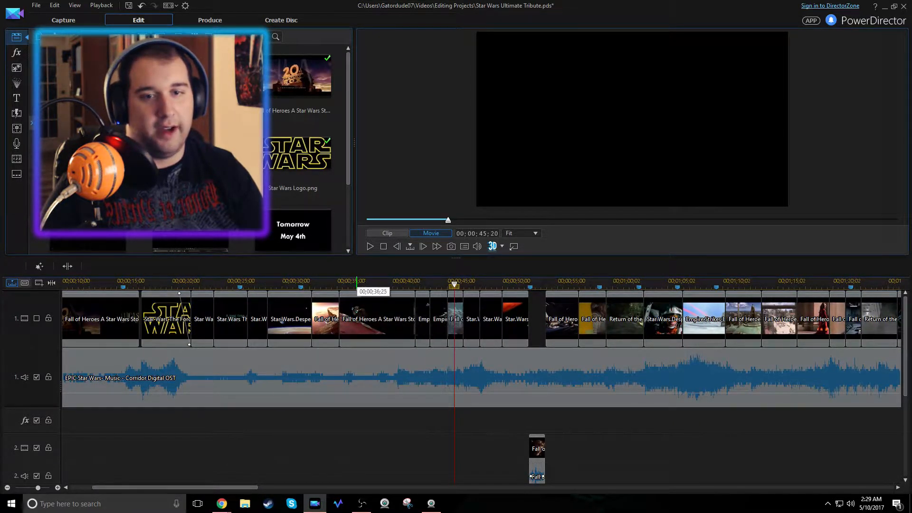
scroll(359, 285, "down", 4)
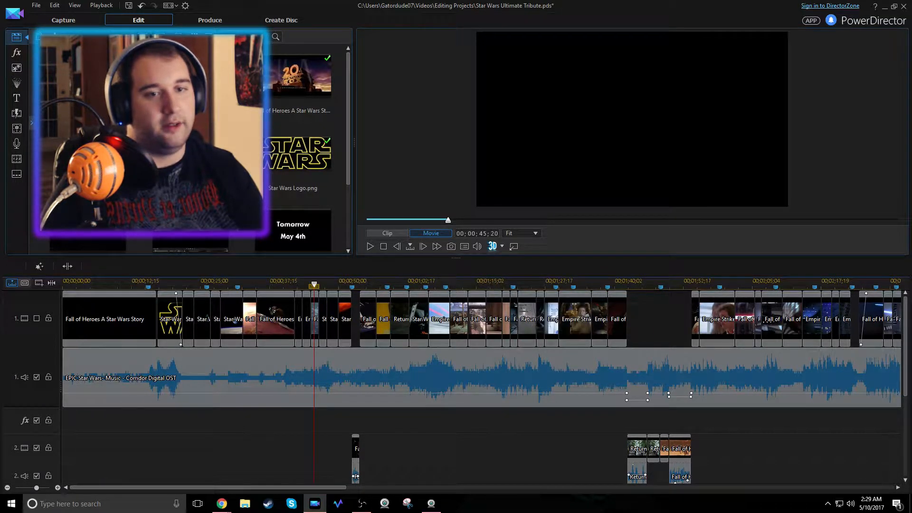
scroll(486, 296, "down", 2)
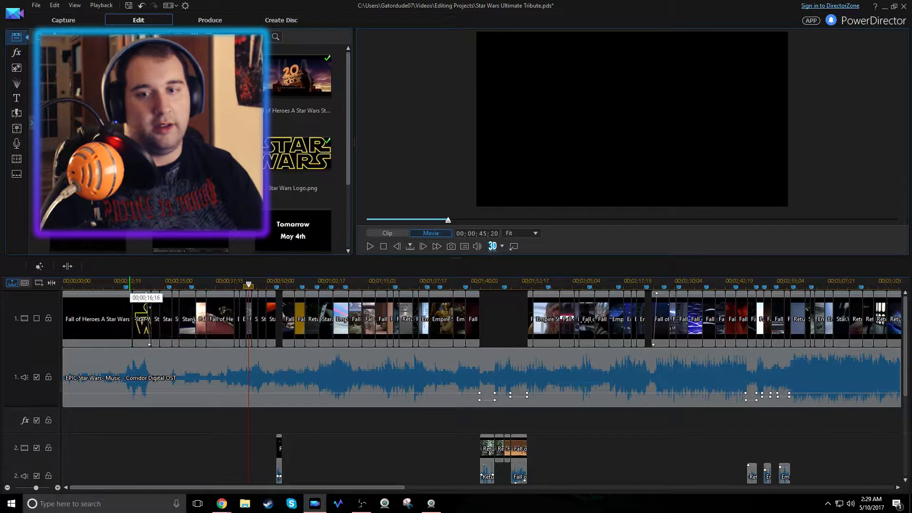
left_click(126, 286)
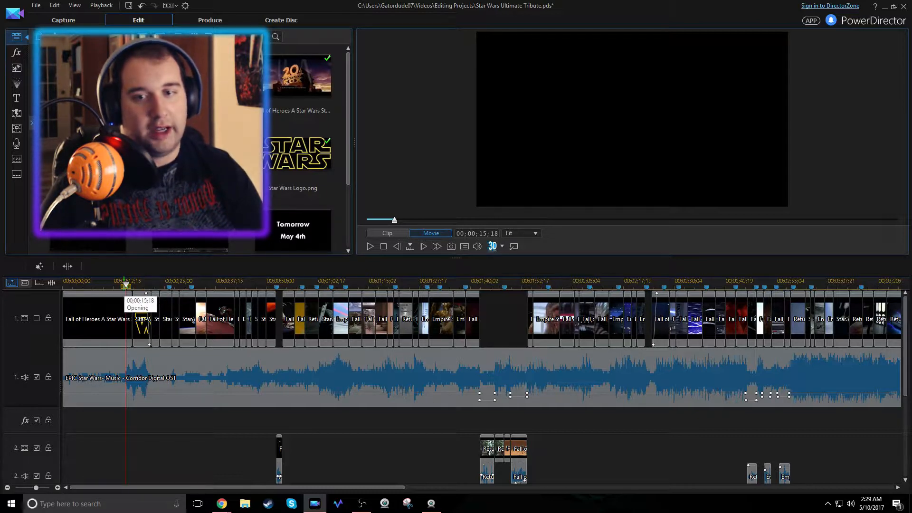
key("space")
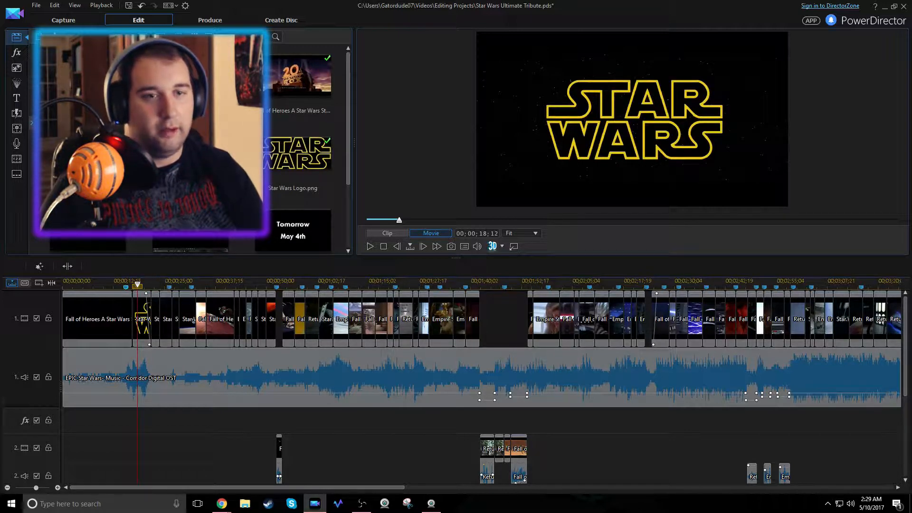
Check the movie's opening at the 20th Century Fox logo, the Lucasfilm logo and the Star Wars logo
left_click_drag(101, 284, 67, 284)
left_click_drag(144, 283, 181, 284)
left_click_drag(137, 488, 110, 487)
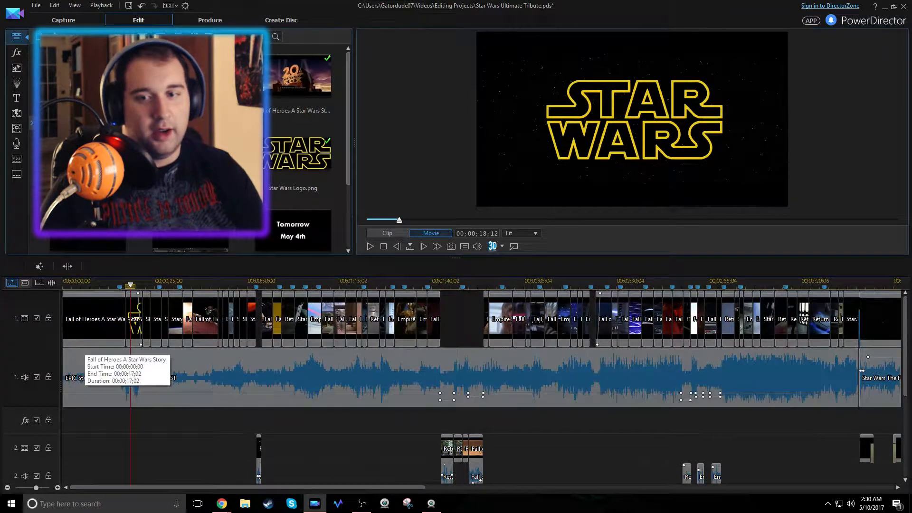
left_click(89, 283)
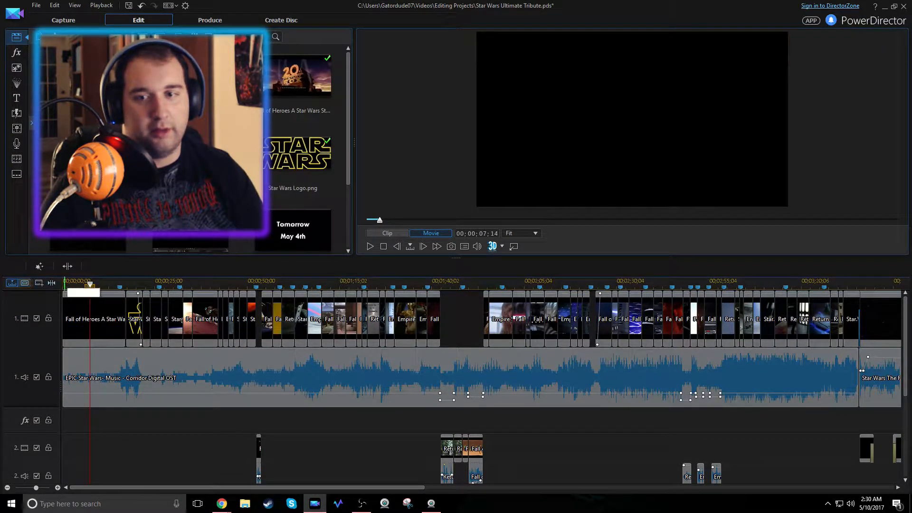
left_click(68, 284)
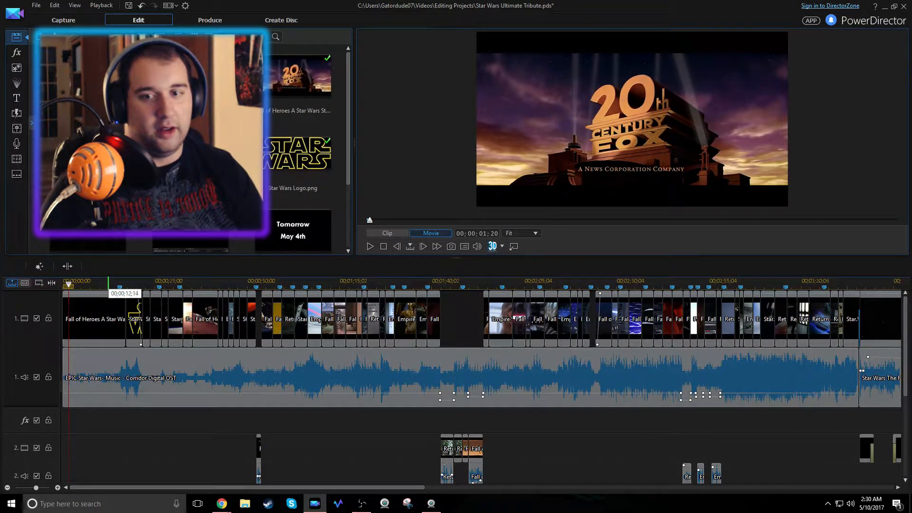
left_click(108, 284)
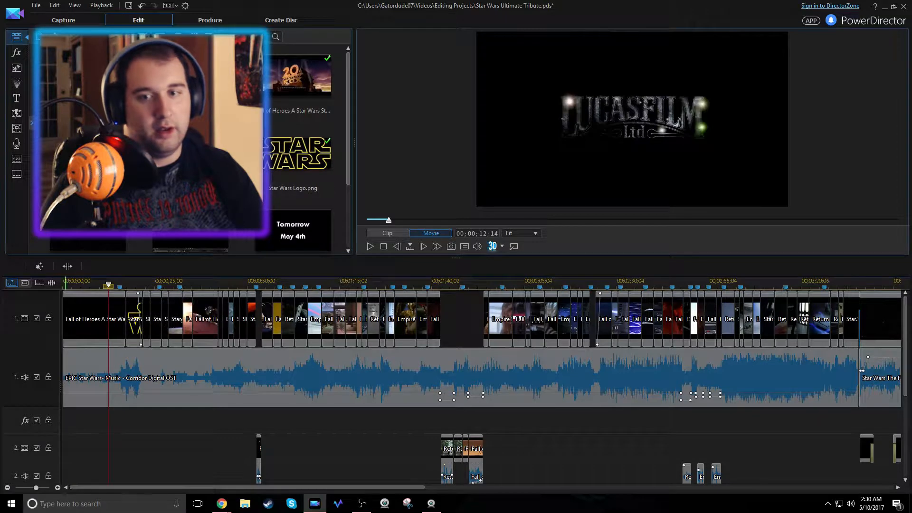
left_click(128, 283)
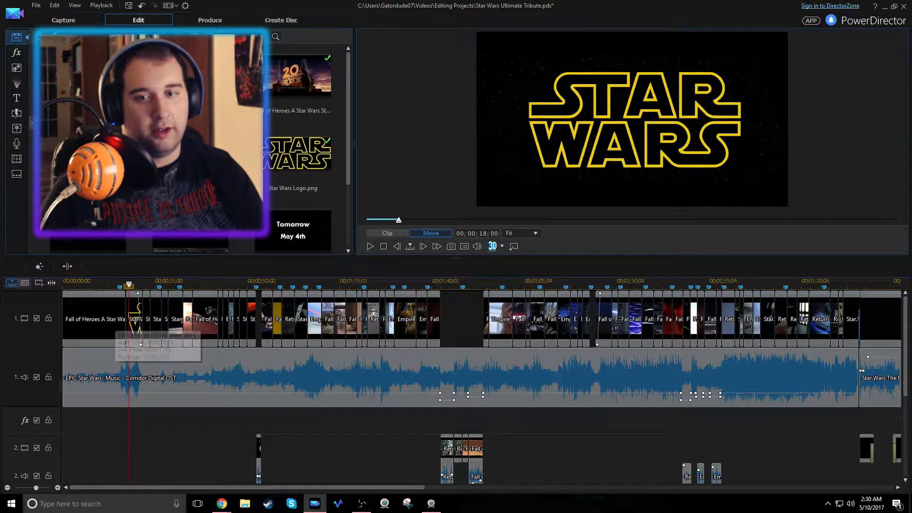
Inspect the opening Fall of Heroes clip, the Star Wars logo clip and the "A long time ago" text clip at its marker
left_click(95, 325)
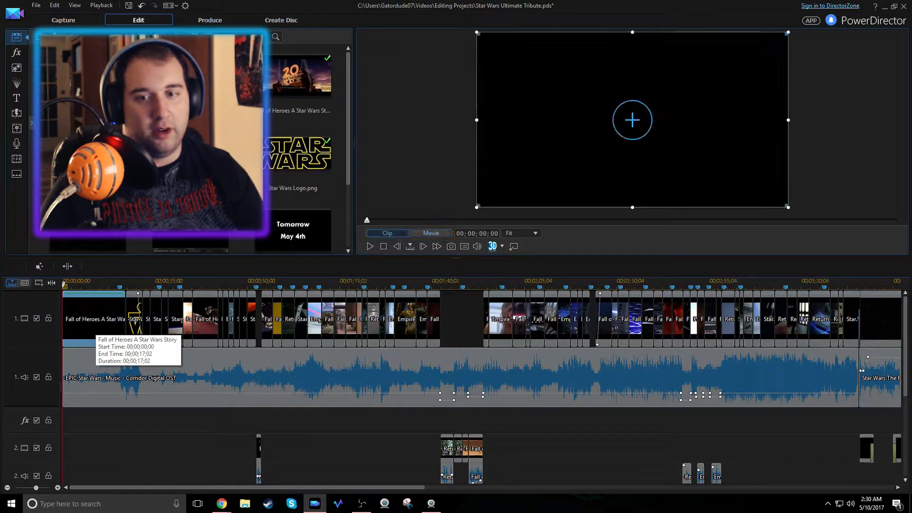
left_click(131, 320)
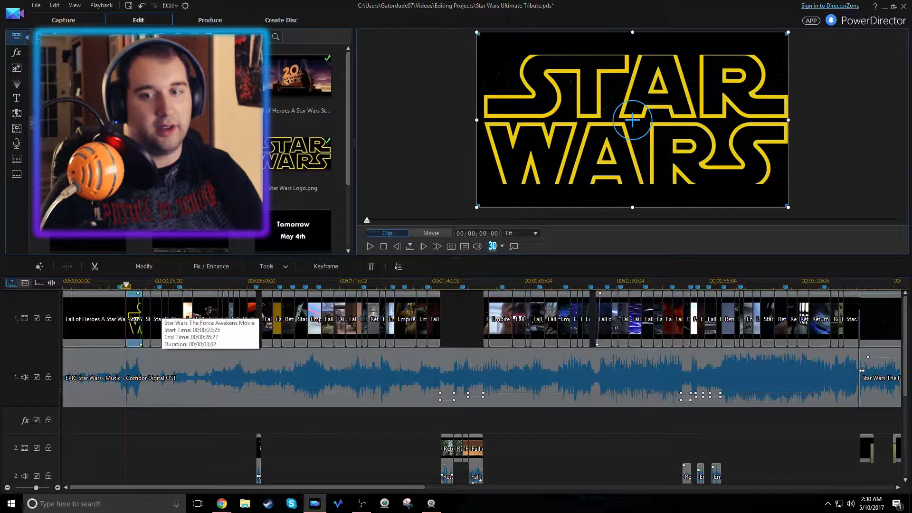
left_click(160, 285)
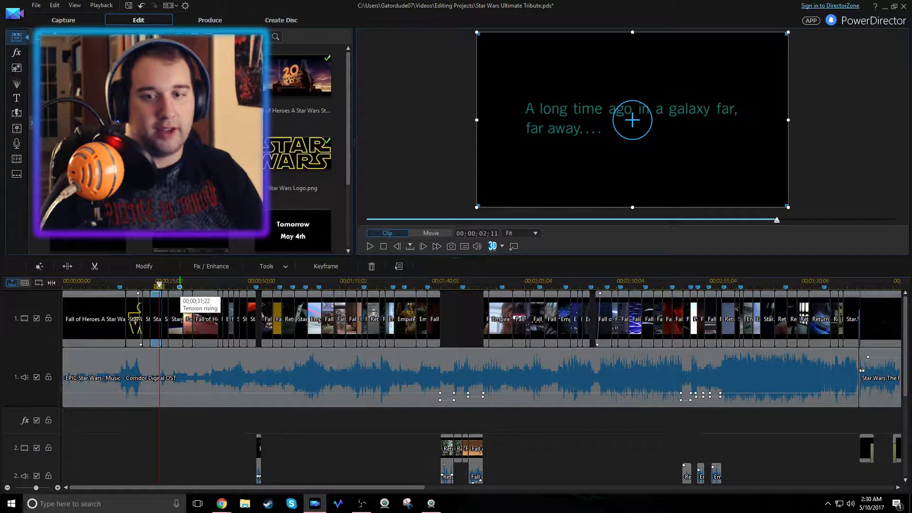
Play the movie in short stretches from the Tension rising marker at 00;00;31;22 to the Star Destroyer shot at about 00;00;44
left_click(180, 287)
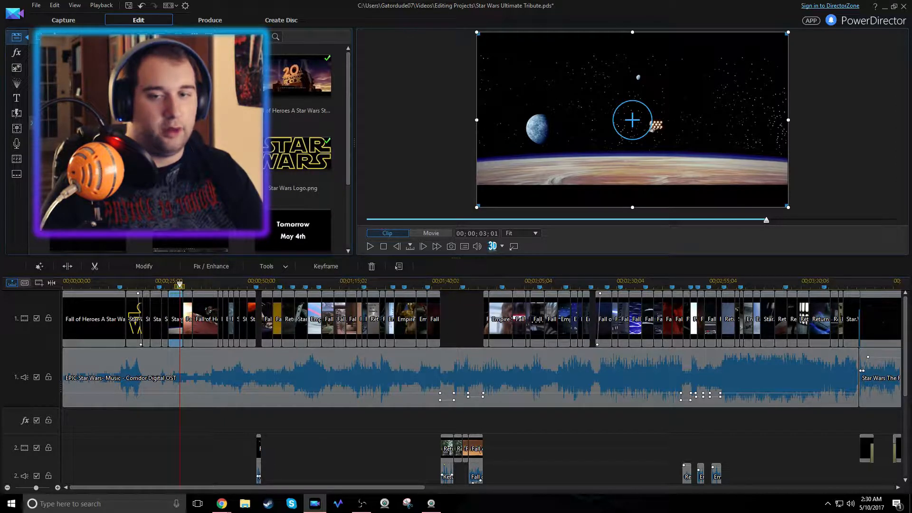
key("space")
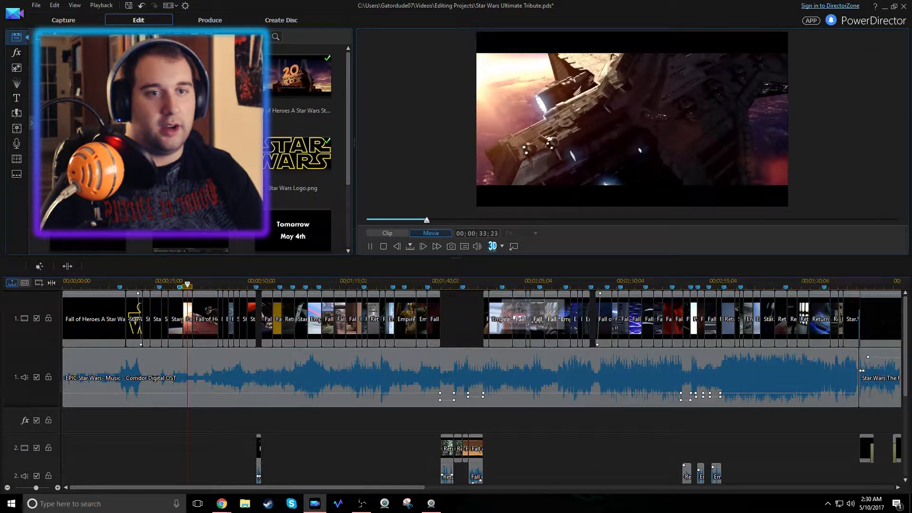
key("space")
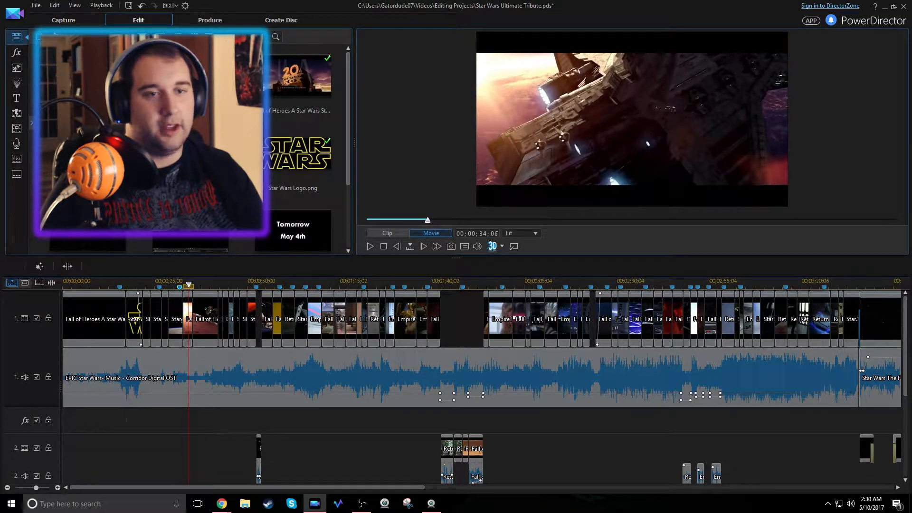
key("space")
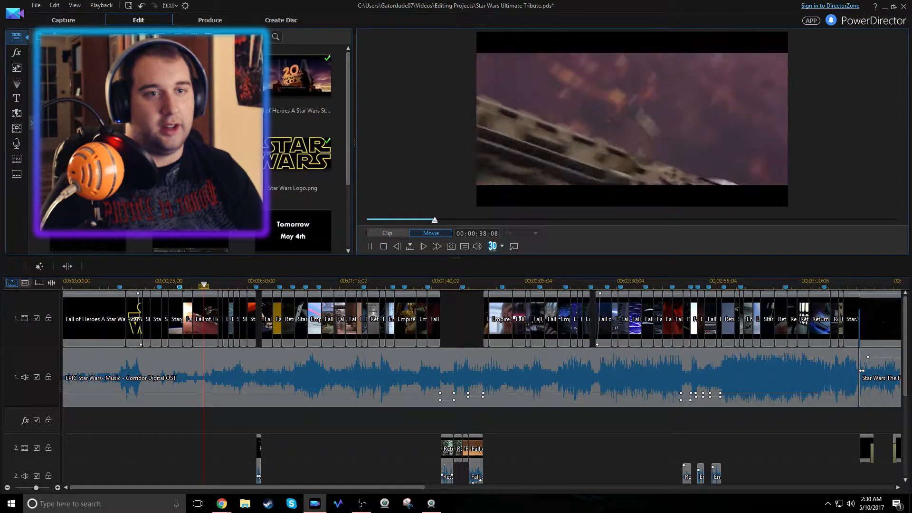
key("space")
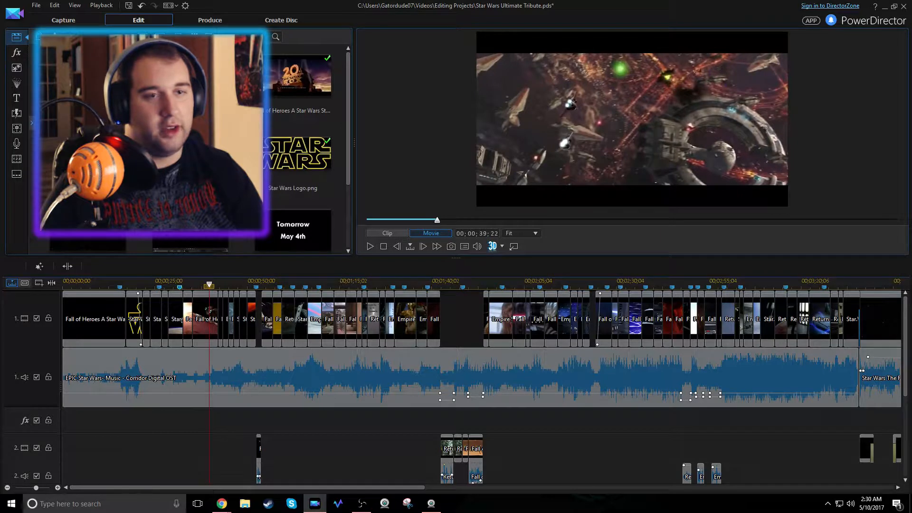
key("space")
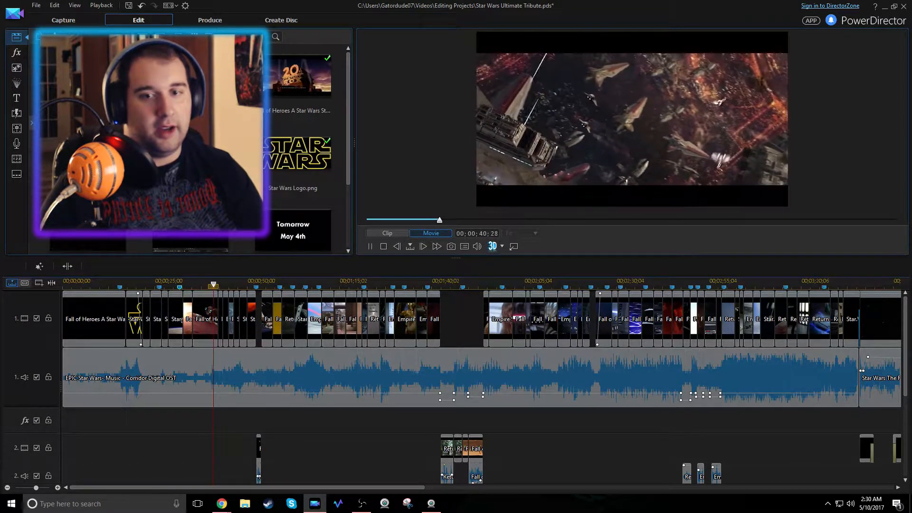
key("space")
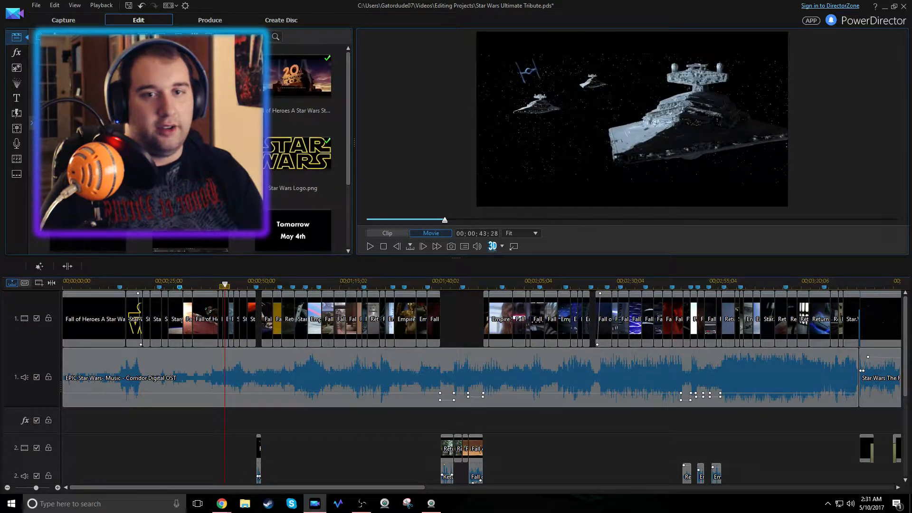
Add the full Empire Strikes Back movie from the library to the first tracks, after the existing project clips
left_click_drag(679, 282, 139, 282)
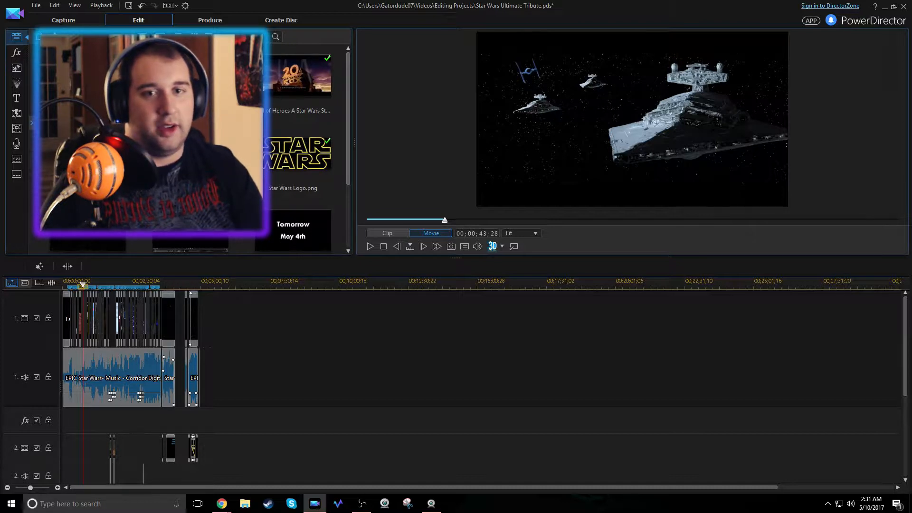
left_click_drag(297, 79, 288, 361)
left_click_drag(627, 284, 384, 283)
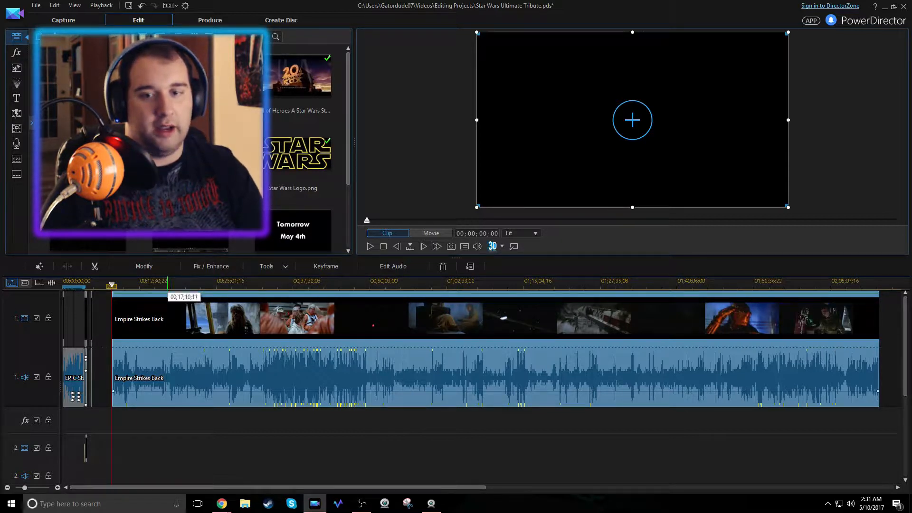
Scrub the Empire Strikes Back clip from about 00;17;10 to 01;47;43, then back to the Yoda scene at about 01;13;09
left_click(168, 283)
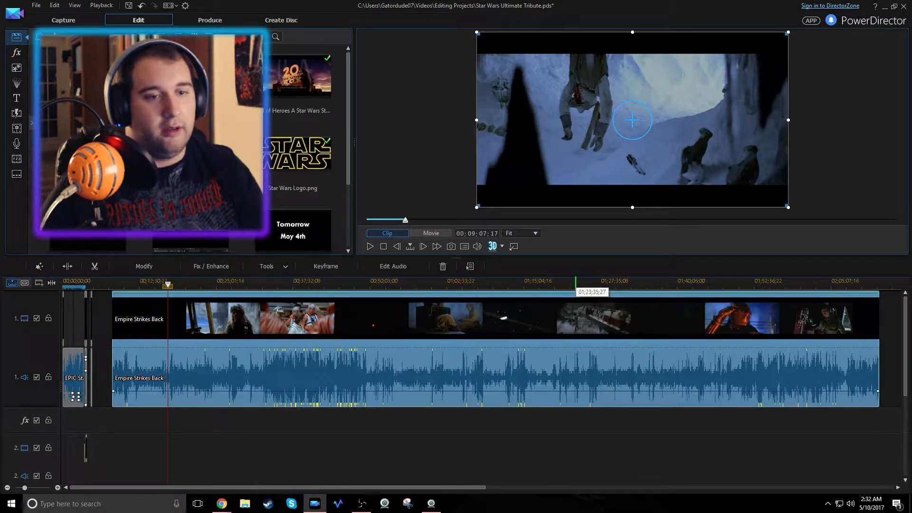
left_click(575, 284)
left_click_drag(576, 284, 637, 284)
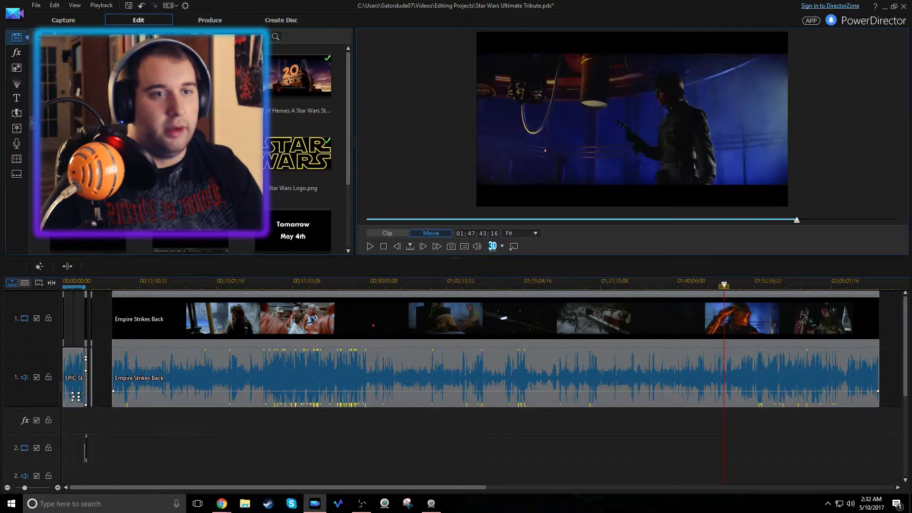
left_click_drag(725, 285, 593, 285)
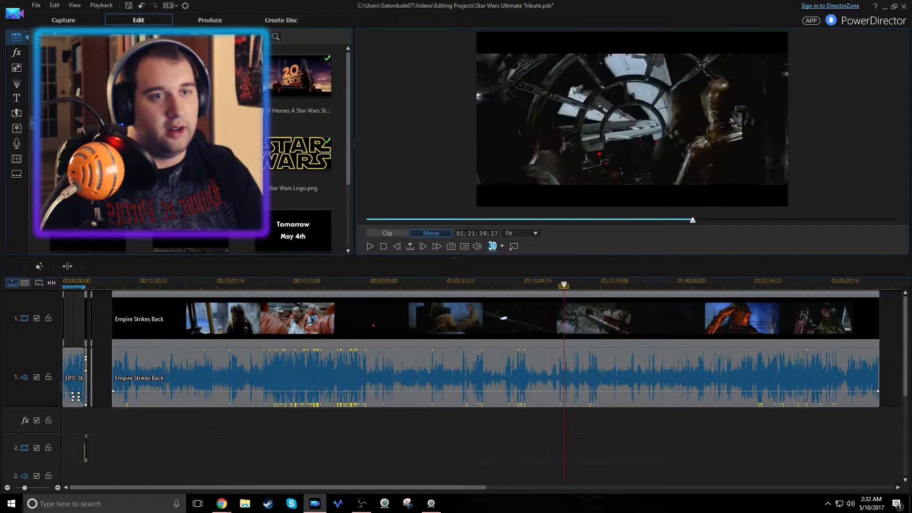
left_click_drag(562, 285, 512, 285)
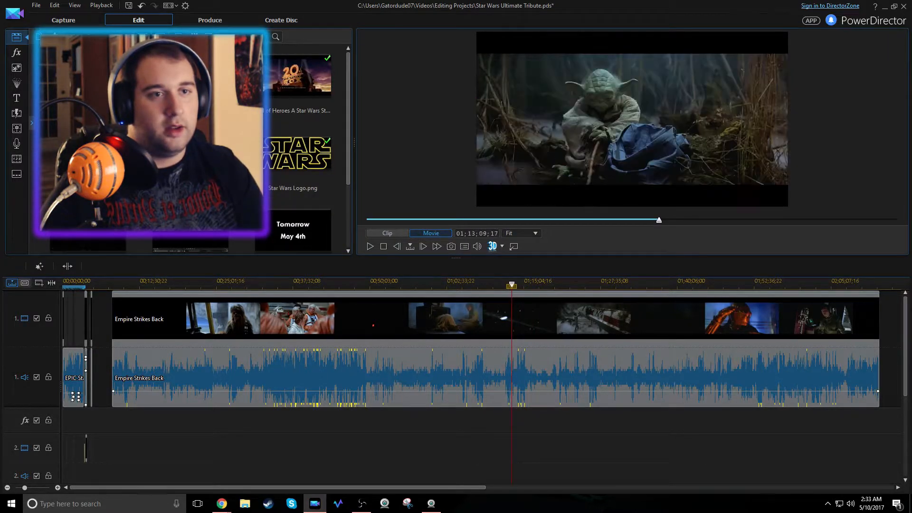
Scrub the Empire Strikes Back clip back to the Emperor hologram scene at 01;01;38;05
left_click_drag(507, 285, 441, 285)
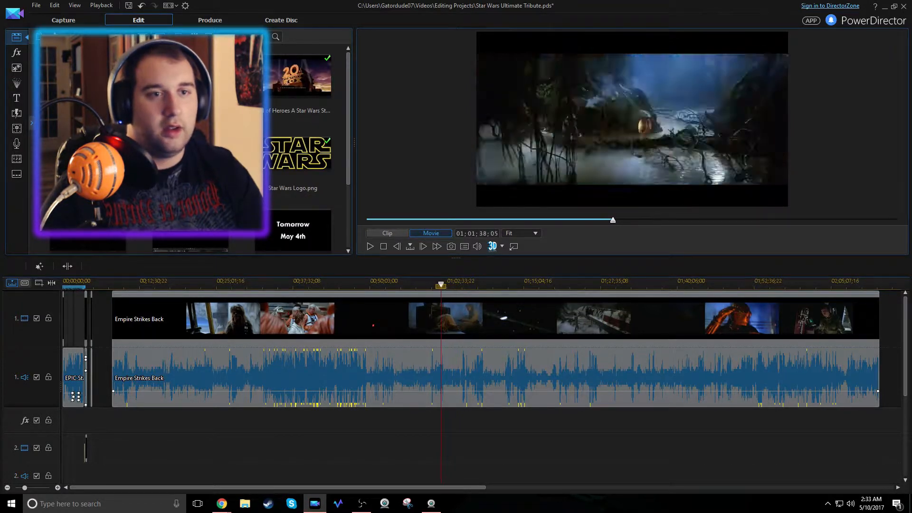
left_click(447, 309)
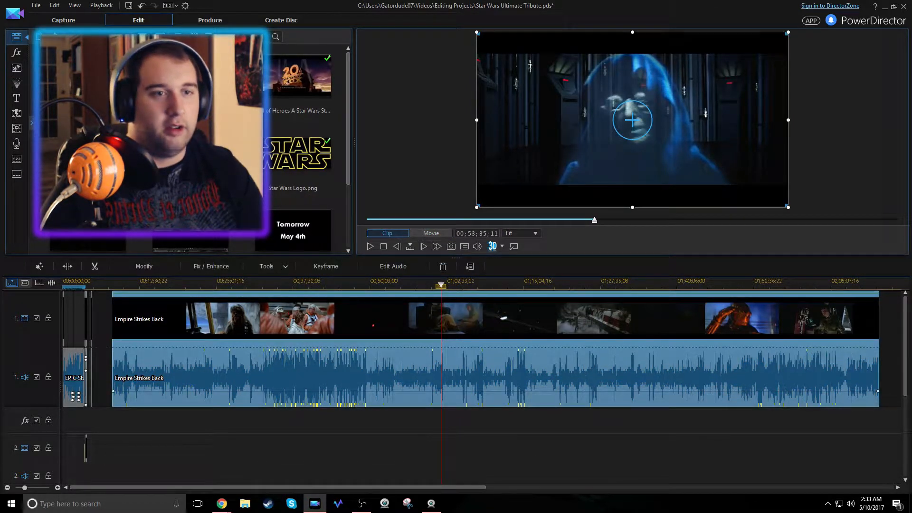
left_click(667, 421)
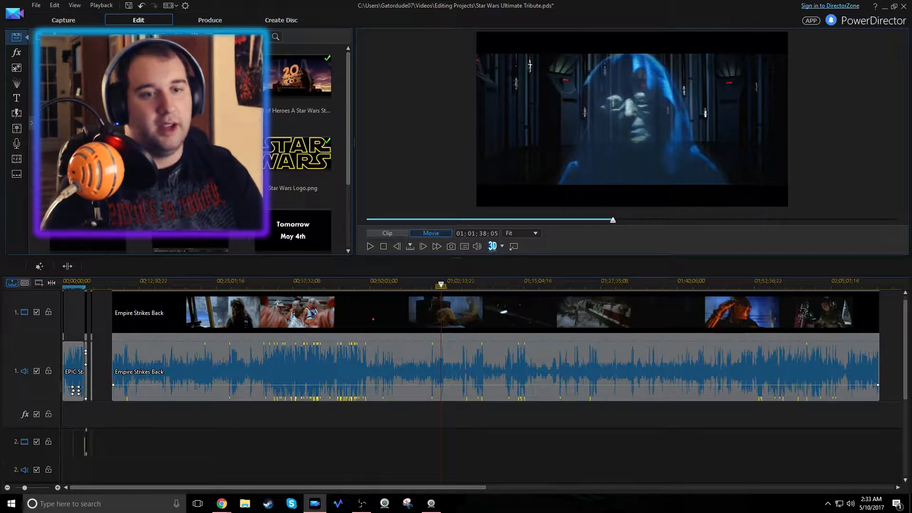
Remove the full Empire Strikes Back clip from the timeline
left_click_drag(573, 284, 511, 284)
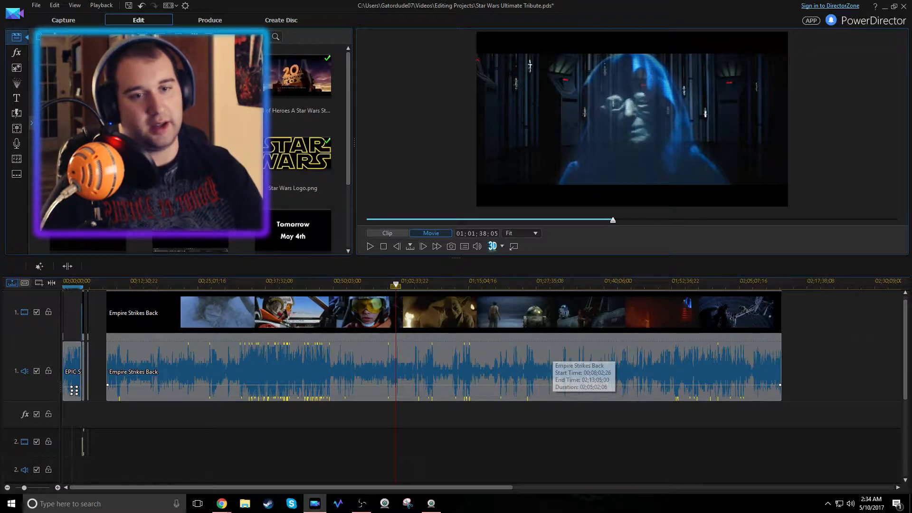
mouse_move(491, 283)
left_mouse_down()
mouse_move(518, 283)
mouse_move(499, 283)
left_mouse_up()
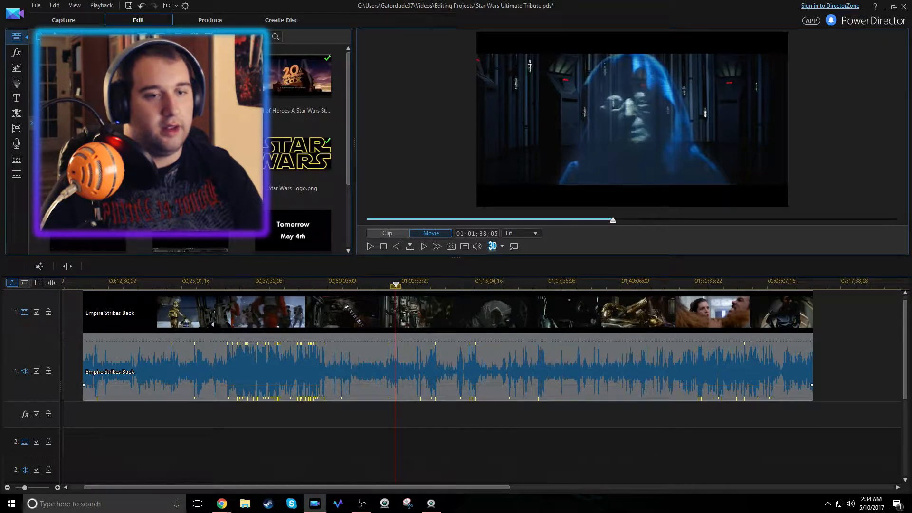
right_click(594, 313)
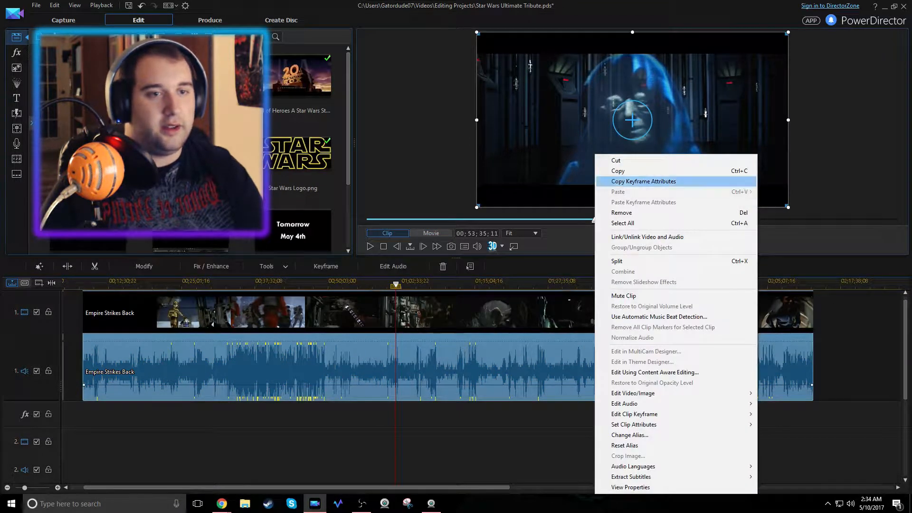
left_click(622, 213)
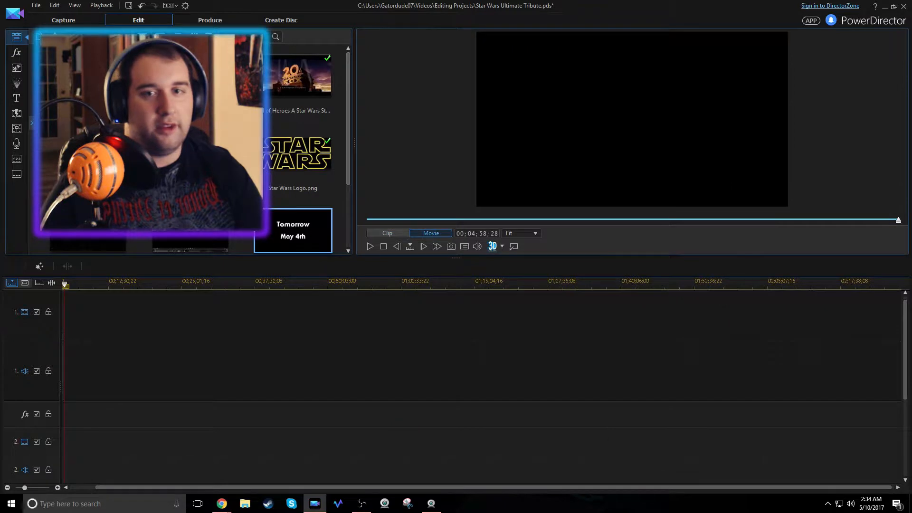
Add the full Fall of Heroes A Star Wars Story movie from the library to the first tracks, after the existing project clips
mouse_move(348, 123)
left_mouse_down()
mouse_move(348, 140)
mouse_move(348, 119)
left_mouse_up()
left_click_drag(297, 75, 90, 356)
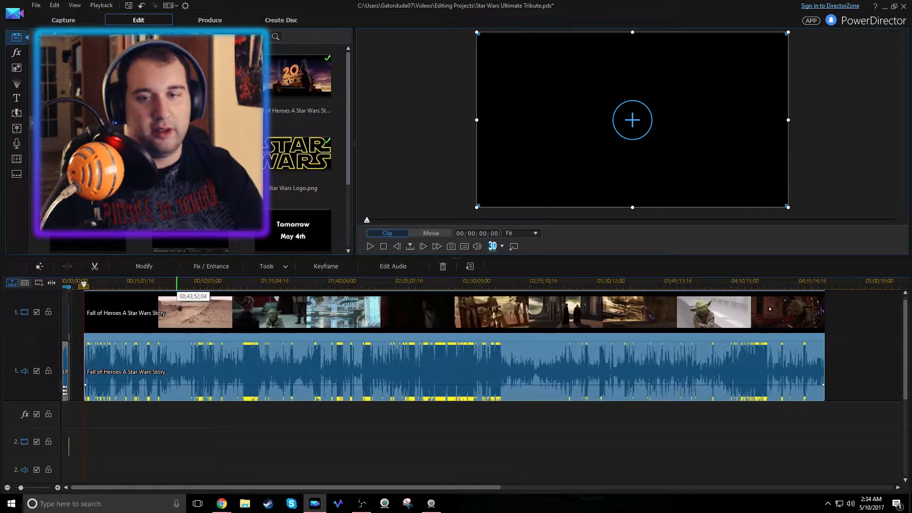
Scrub the Fall of Heroes movie from about 00;34;40 to 01;12;43 and back near its start, then briefly play to the Jedi Temple shot
left_click(176, 284)
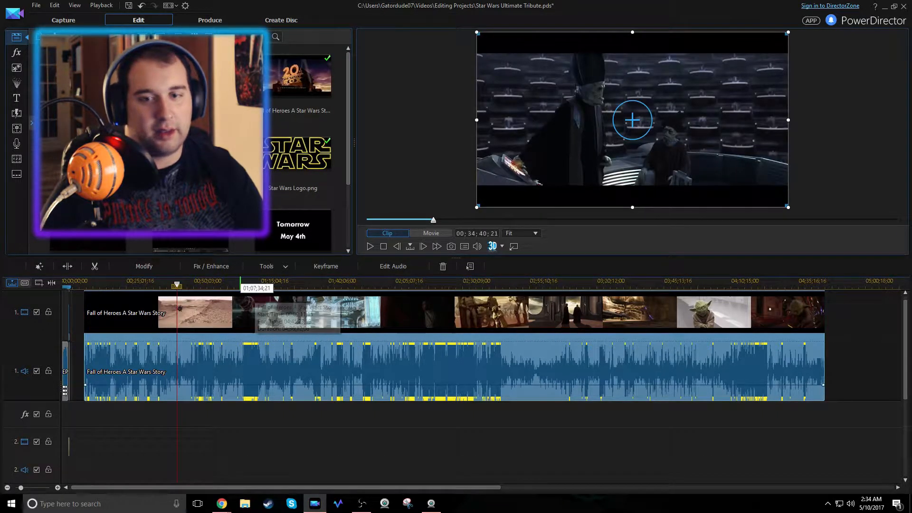
left_click(239, 285)
left_click(271, 285)
left_click(279, 285)
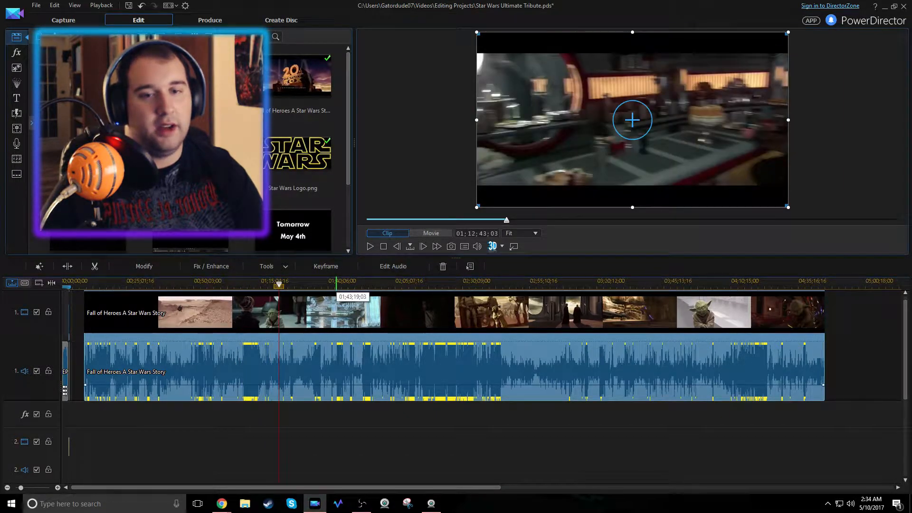
left_click_drag(295, 285, 89, 285)
left_click(235, 384)
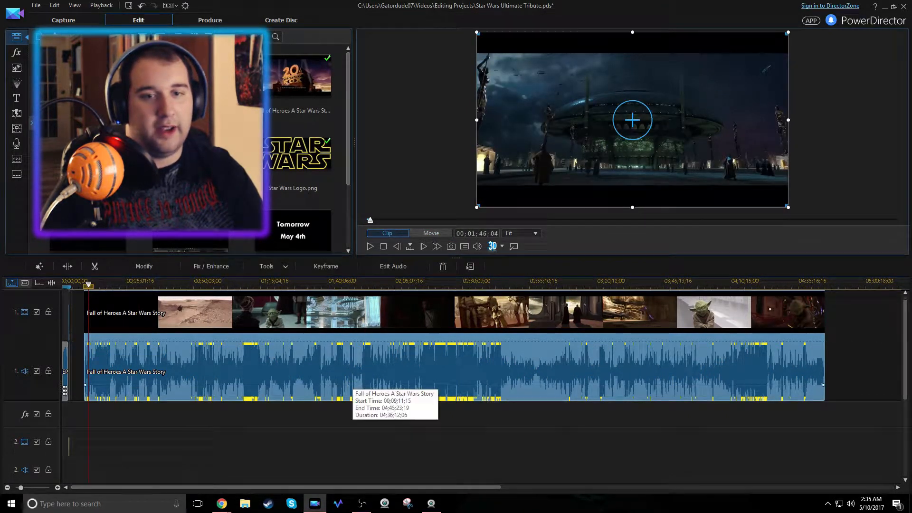
left_click_drag(378, 283, 402, 284)
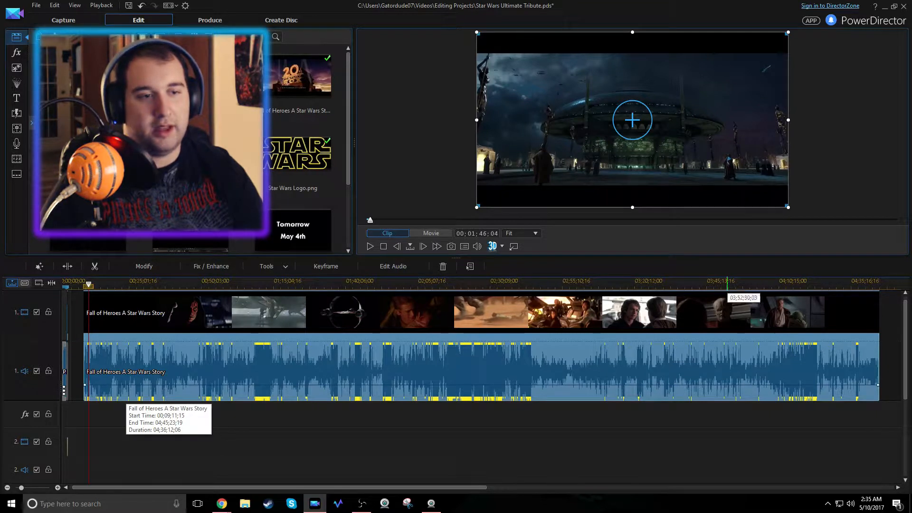
left_click_drag(727, 282, 689, 282)
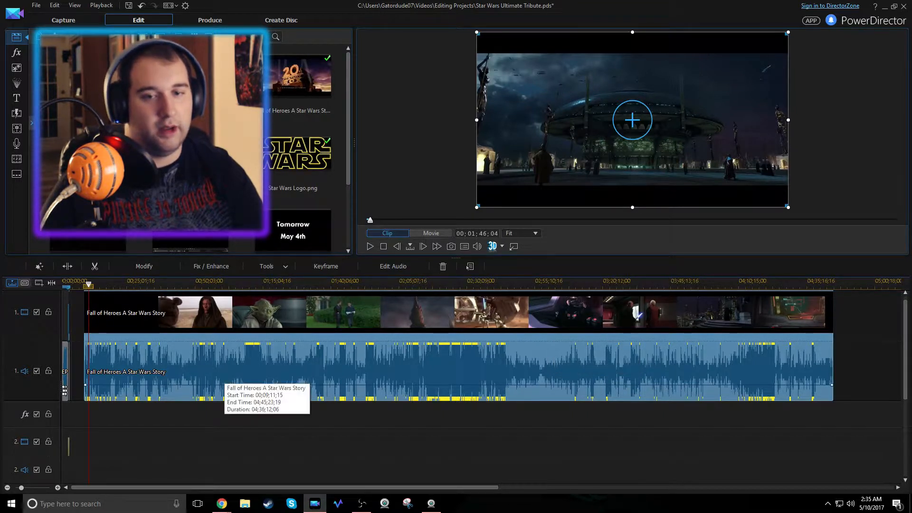
key("space")
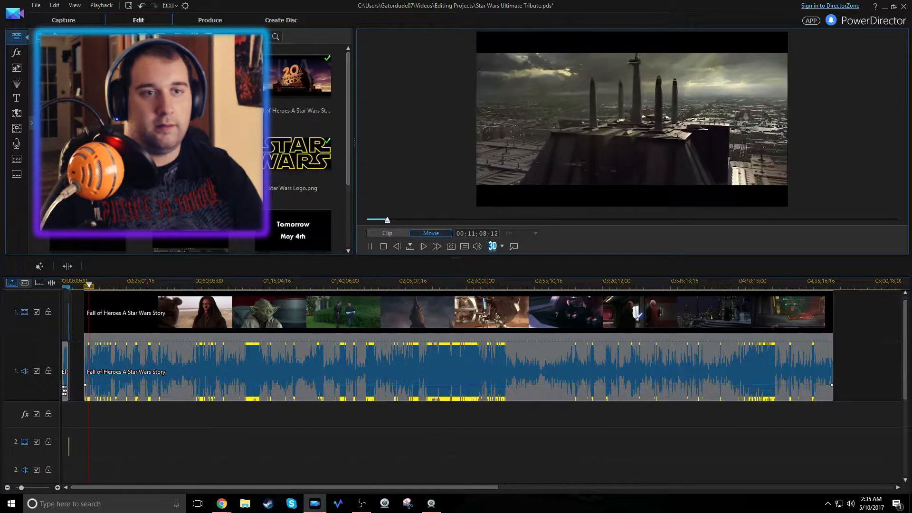
key("space")
Remove the full Fall of Heroes A Star Wars Story clip from the timeline
right_click(607, 376)
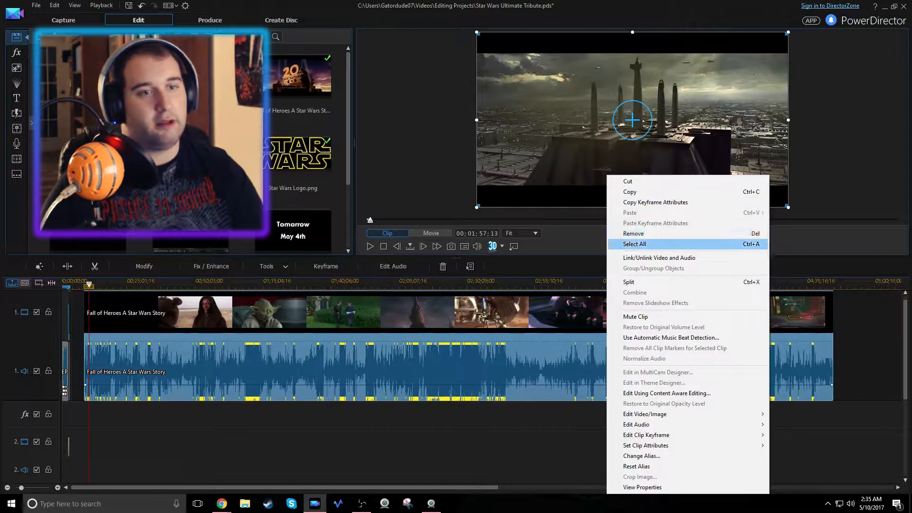
left_click(633, 234)
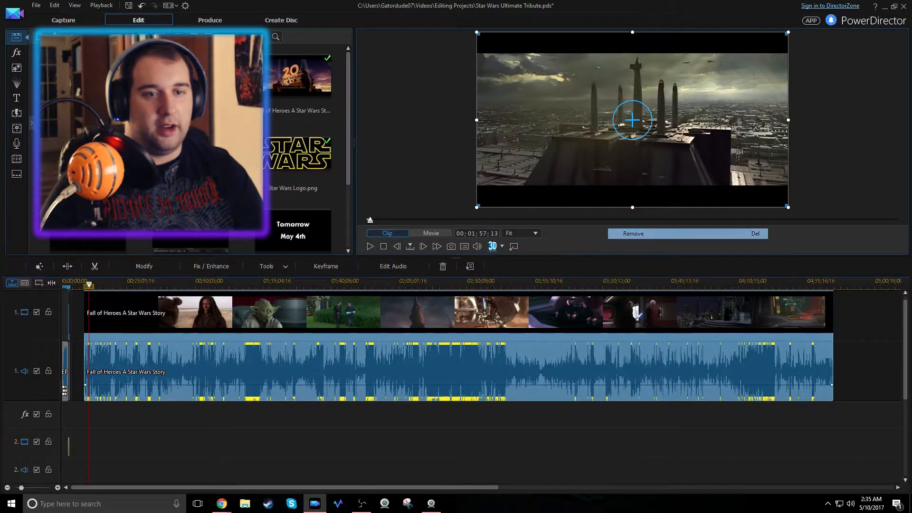
Disable video track 1 and the second video and audio tracks, play the music alone from about 00;00;51, and return the playhead to 00;00;51;09
left_click_drag(228, 488, 214, 487)
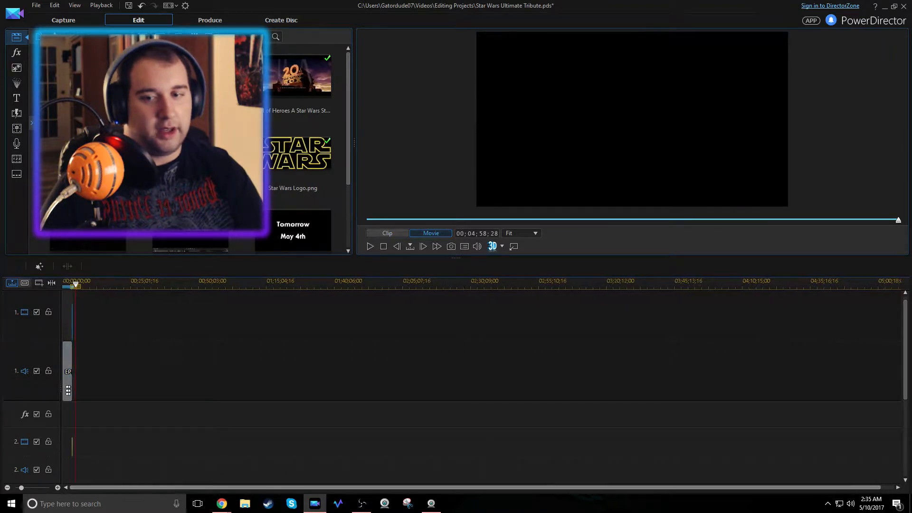
left_click_drag(97, 282, 554, 282)
left_click_drag(413, 488, 260, 487)
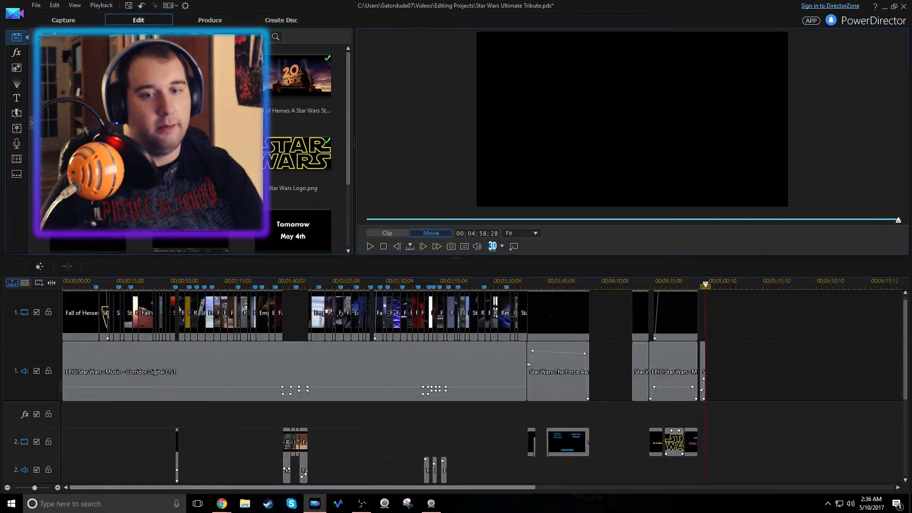
left_click_drag(558, 282, 688, 283)
left_click_drag(362, 487, 279, 488)
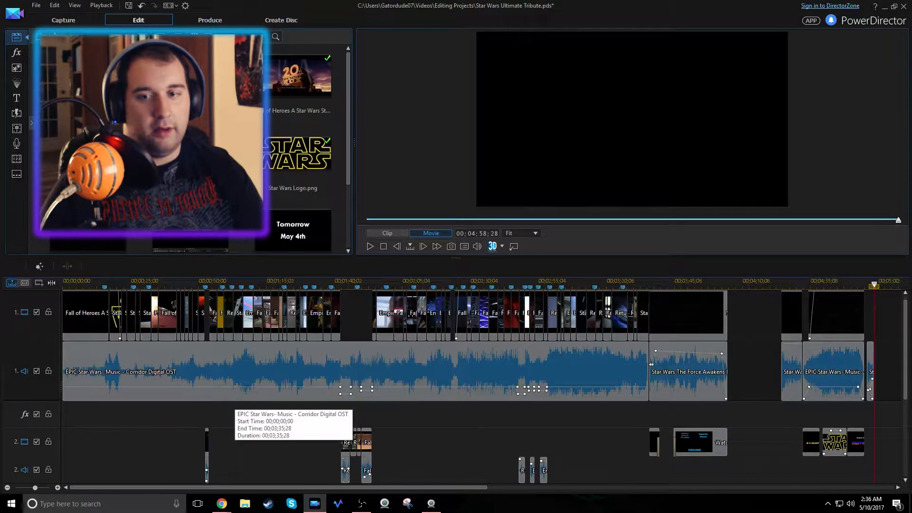
left_click(95, 328)
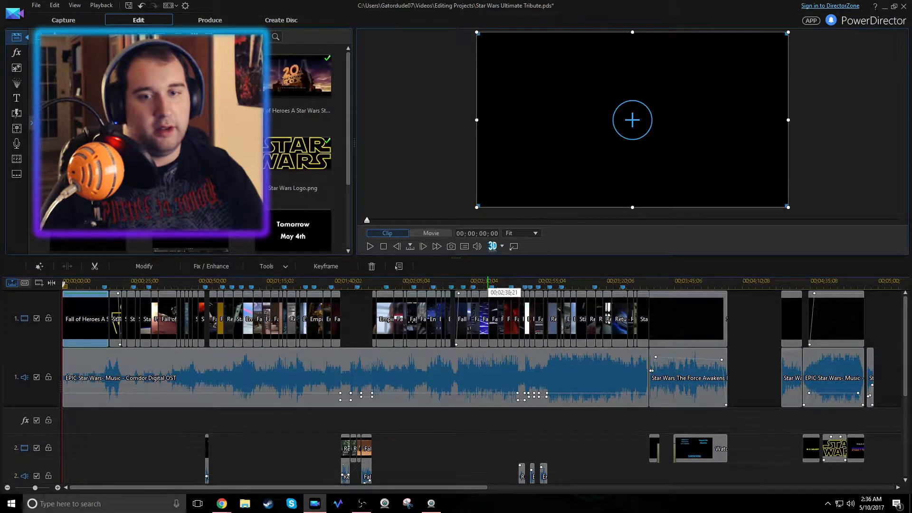
left_click_drag(363, 282, 496, 282)
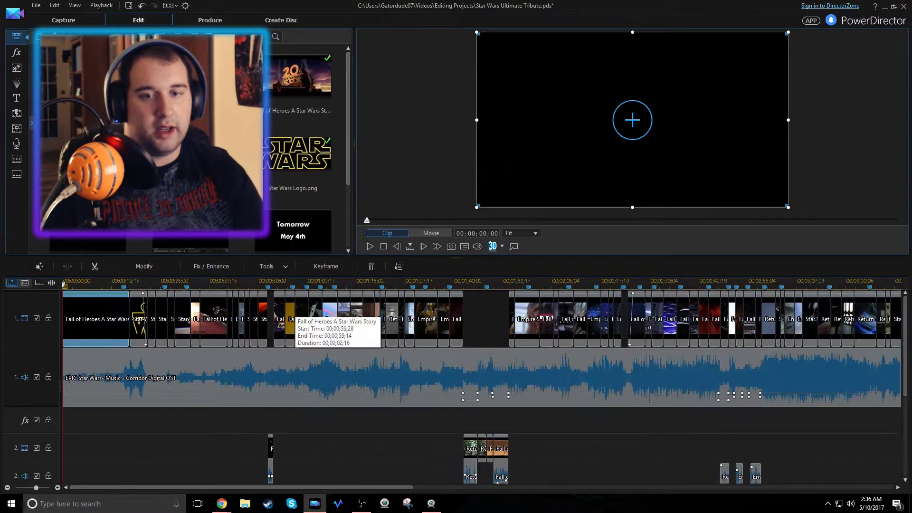
left_click(263, 283)
left_click(264, 339)
left_click(37, 319)
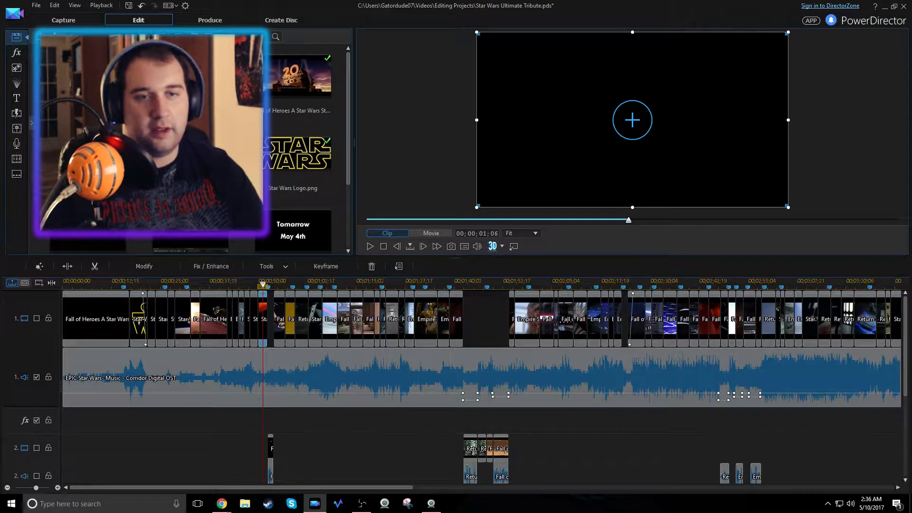
key("space")
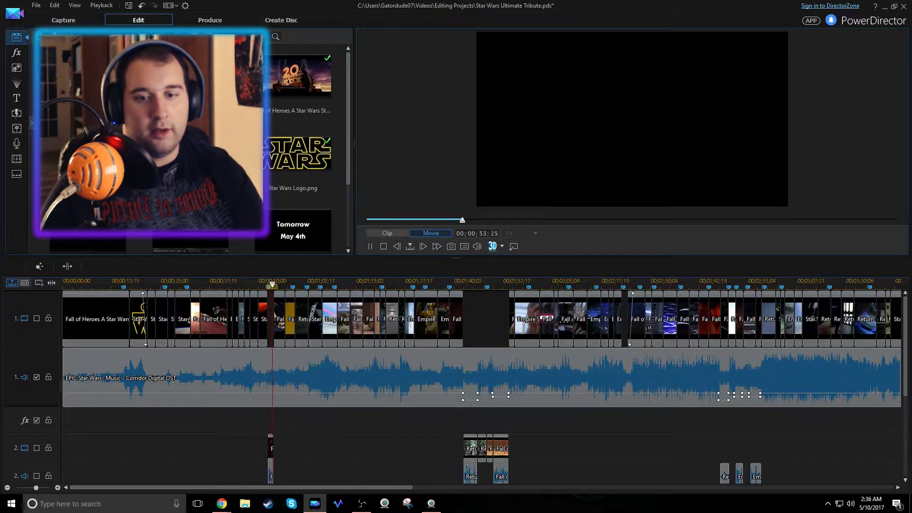
left_click(263, 284)
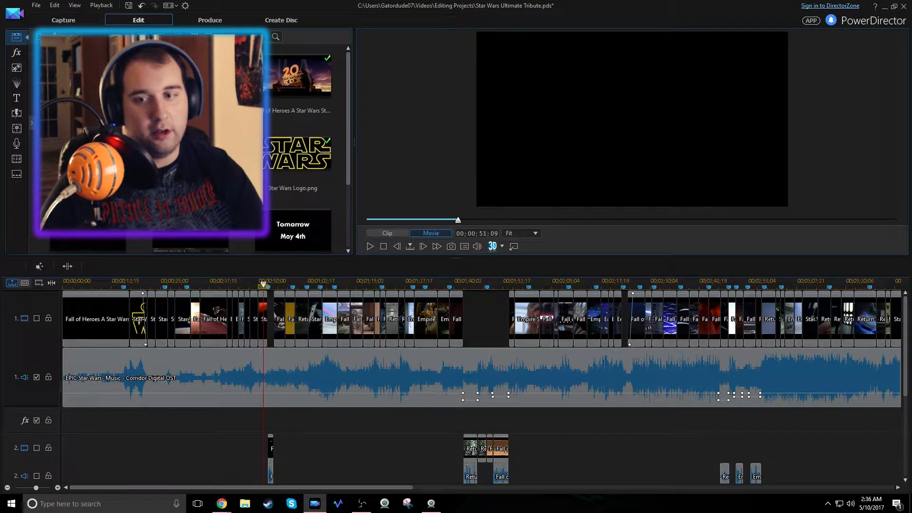
Re-enable the disabled tracks and play the movie from 00;00;51;09 to the space battle shot at 00;00;55;22
left_click(36, 318)
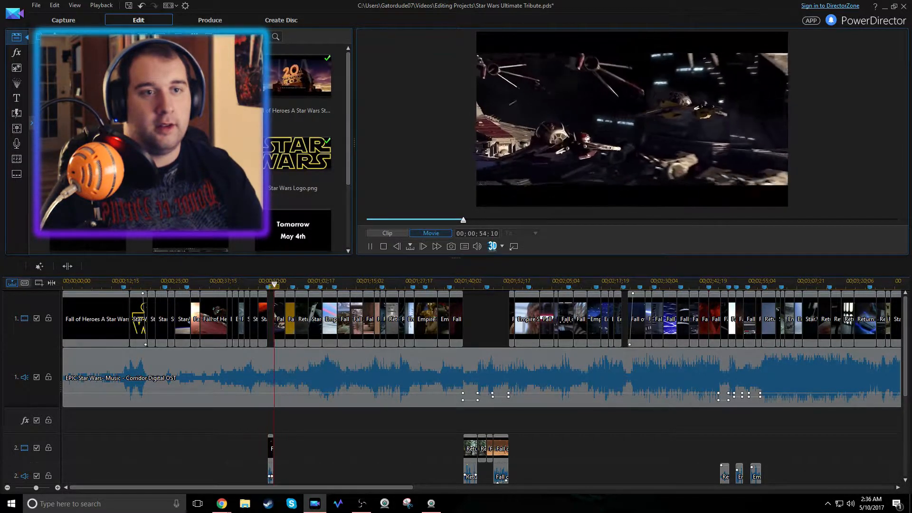
key("space")
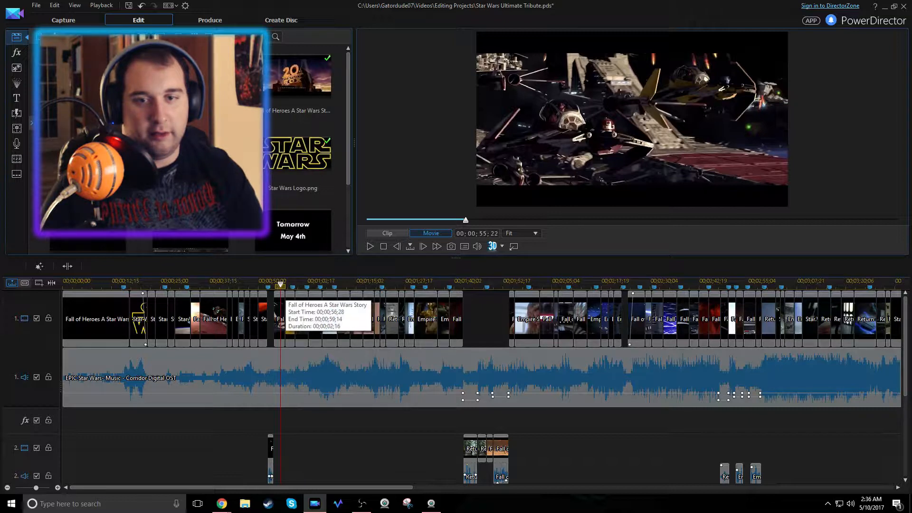
Inspect the yellow speeder and forest chase clips, then play the Empire Strikes Back snow explosion clip to 00;01;09;18
left_click(290, 315)
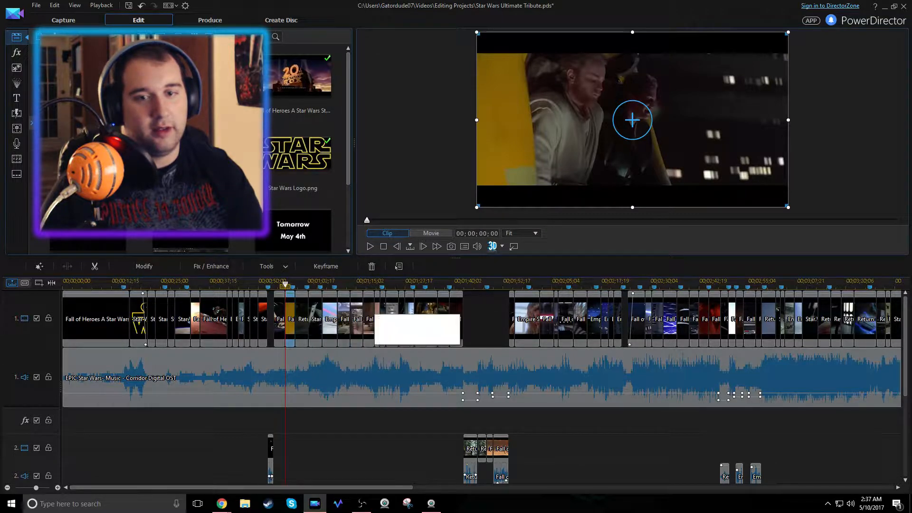
left_click(302, 317)
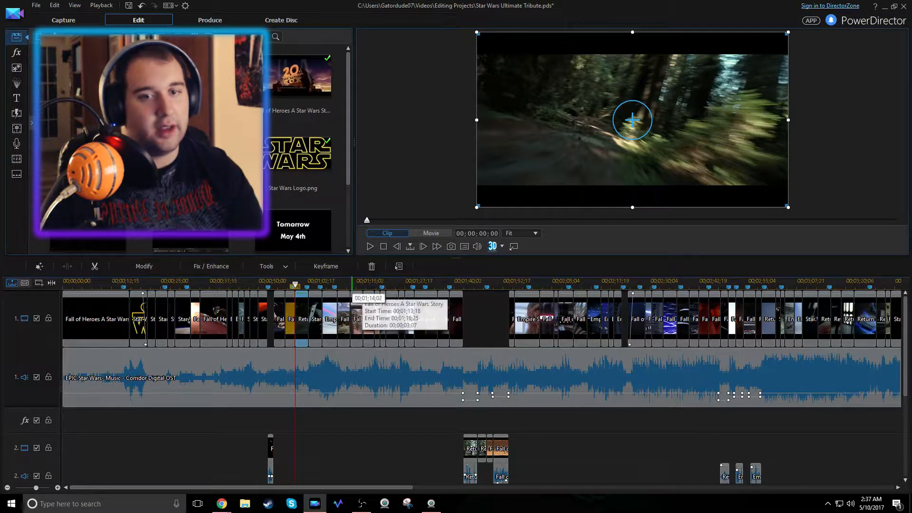
left_click(324, 284)
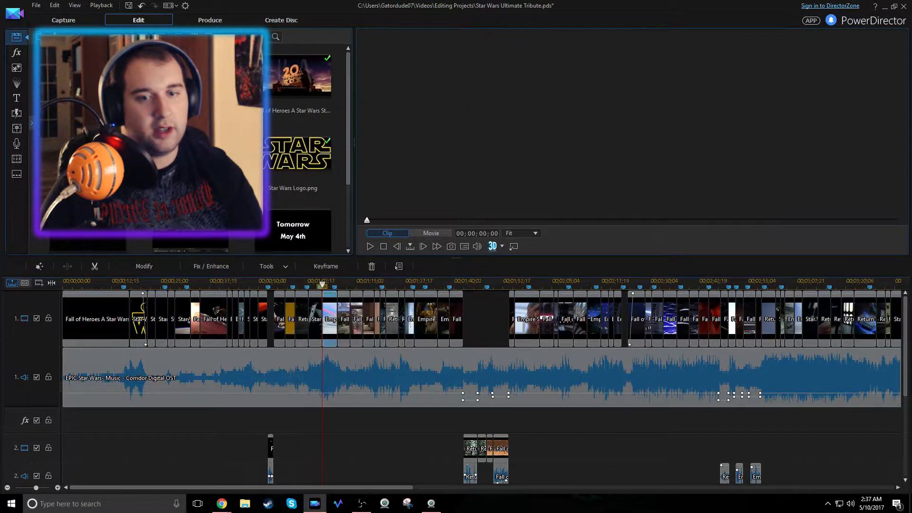
key("space")
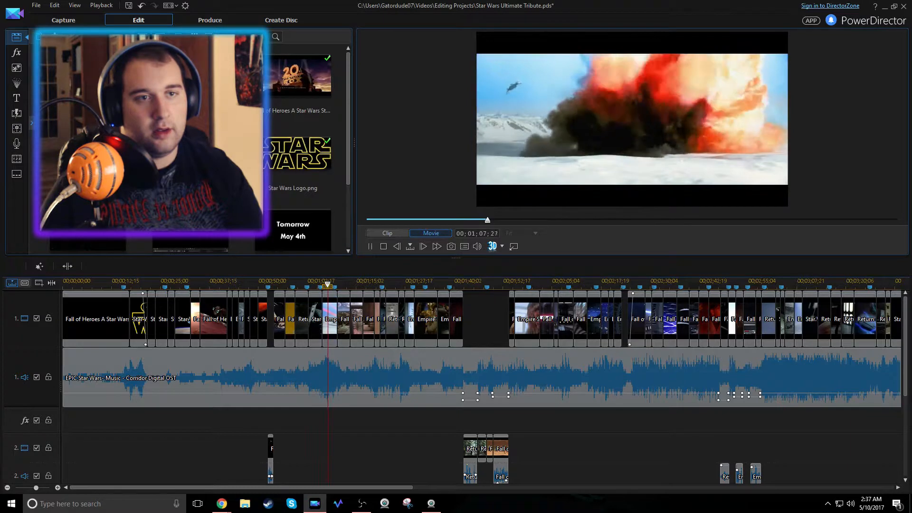
key("space")
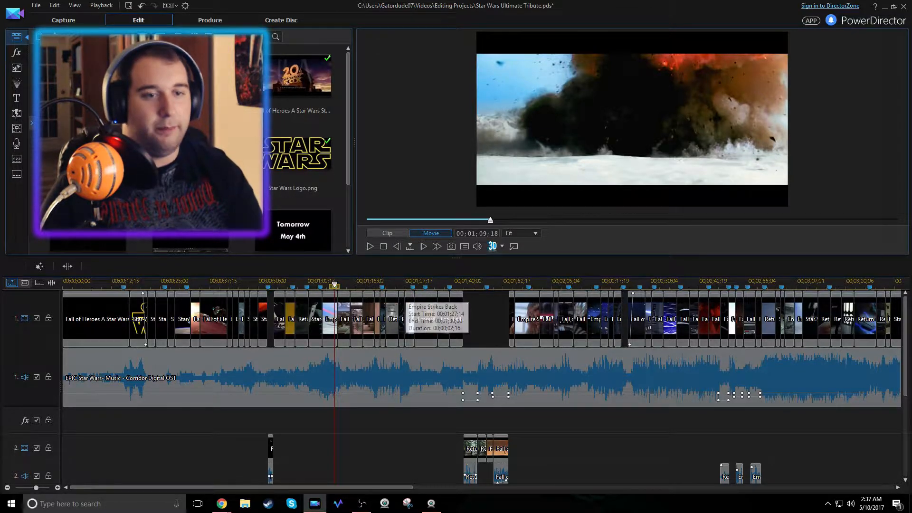
Play the movie from 00;01;21;22 through the Darth Vader shot to the Force lightning shot at 00;01;27;02
scroll(651, 329, "down", 2)
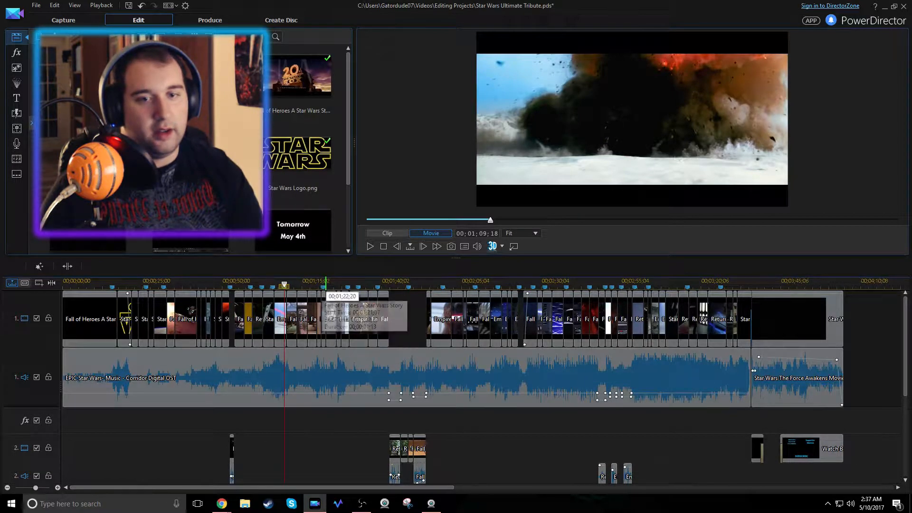
left_click(322, 285)
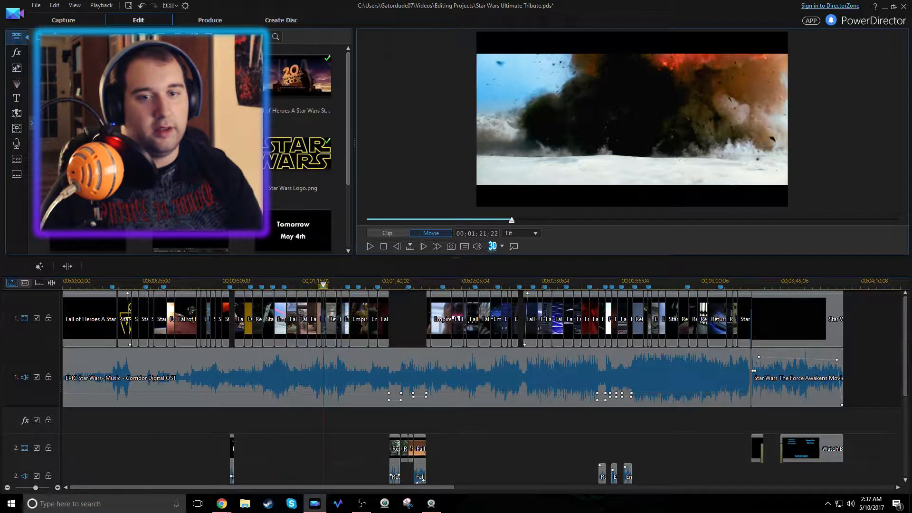
key("space")
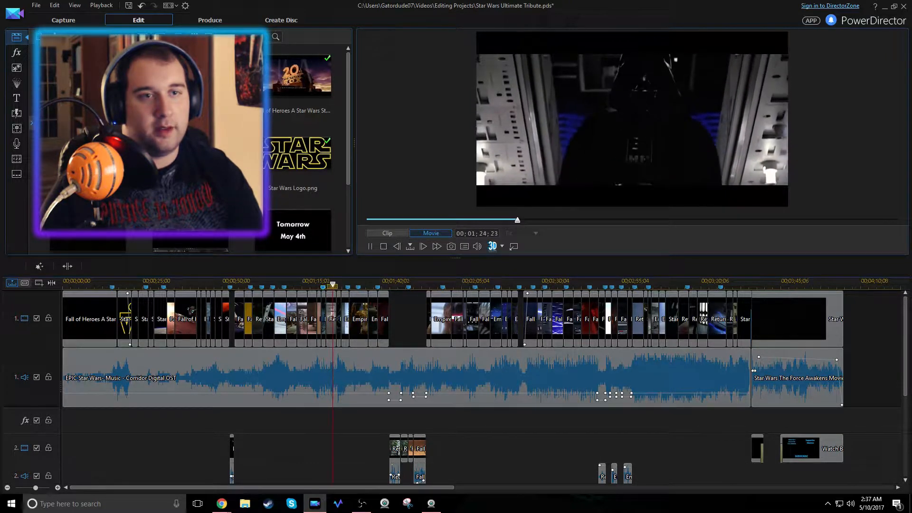
key("space")
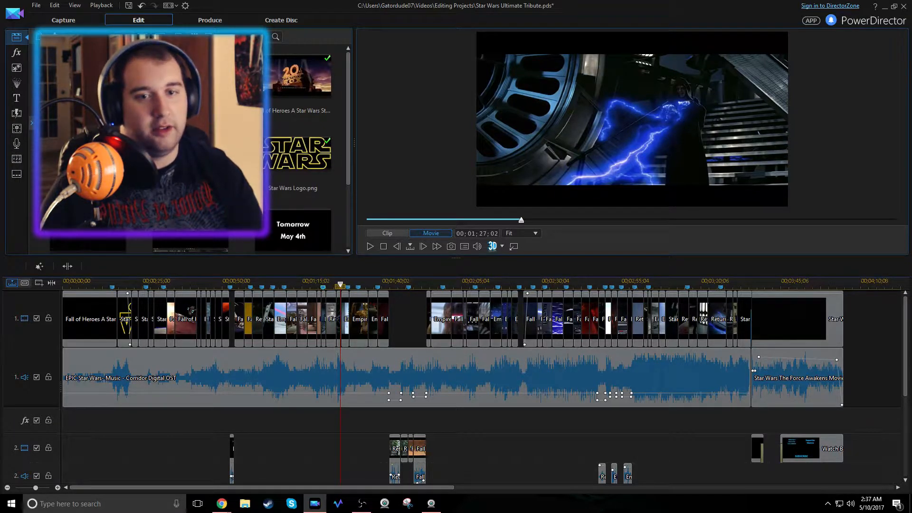
Play the movie from the Force lightning shot at 00;01;27;02 to the Leia and Han cockpit shot at 00;01;30;26
key("space")
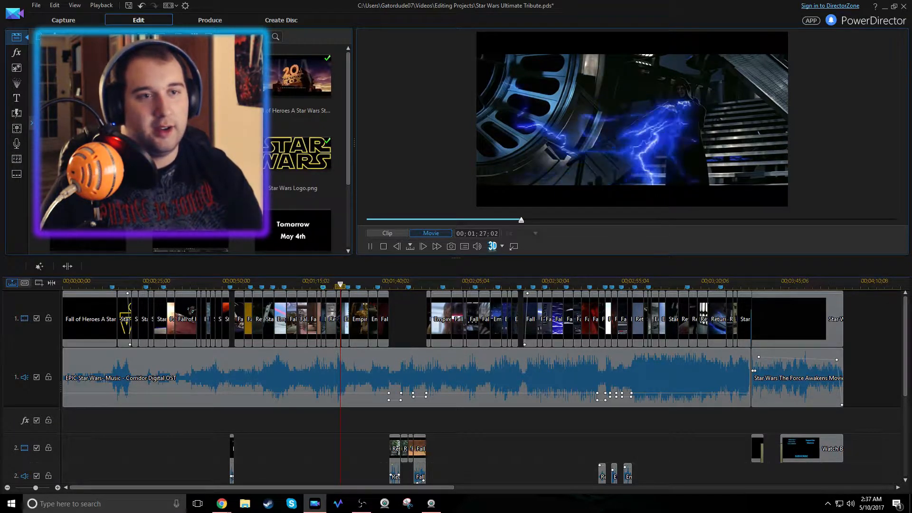
key("space")
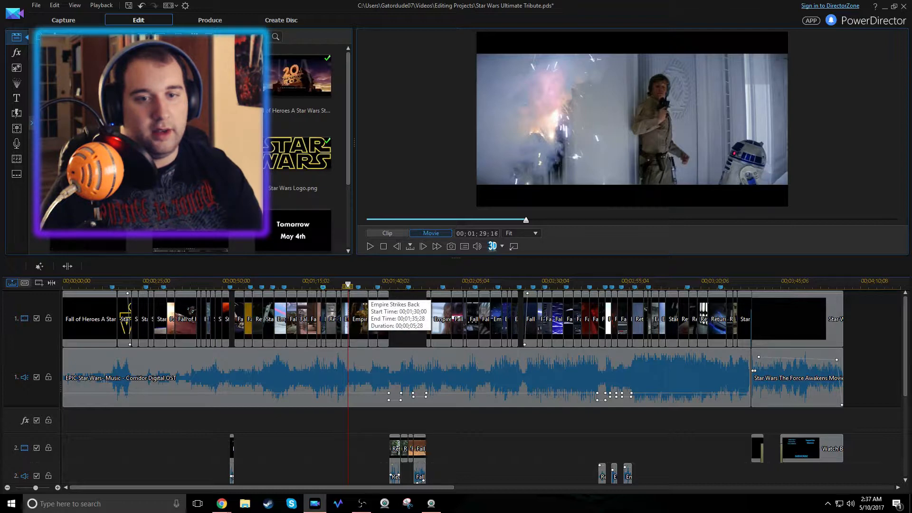
left_click(360, 307)
left_click(411, 324)
key("space")
key("space")
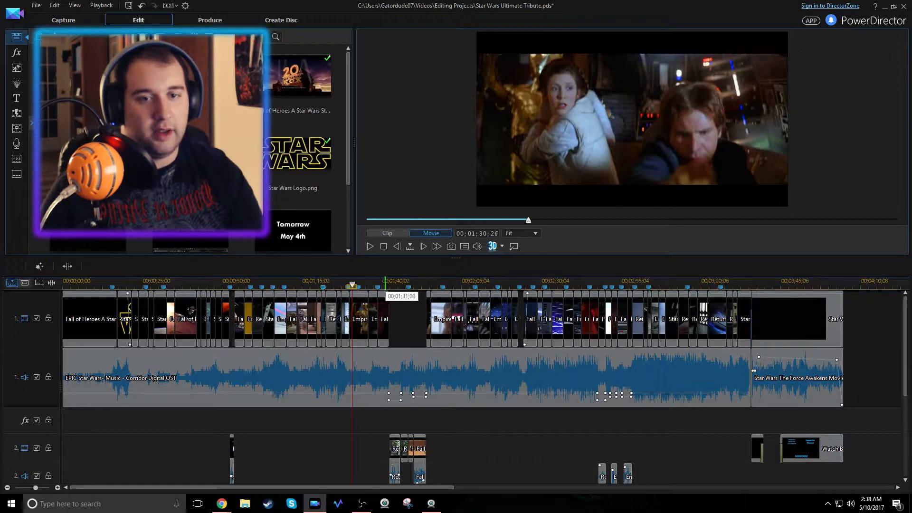
Inspect the Leia and Han cockpit clip and the two romance clips that follow it on video track 1
left_click(377, 287)
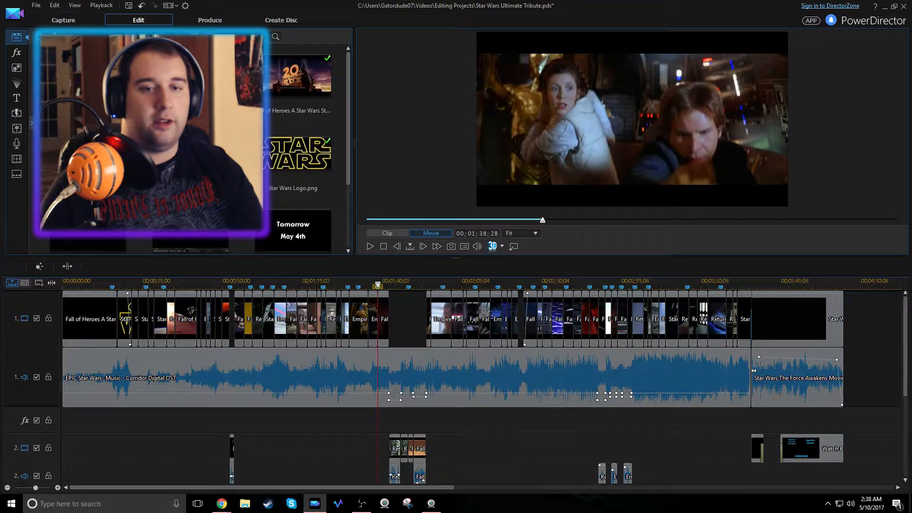
left_click(359, 306)
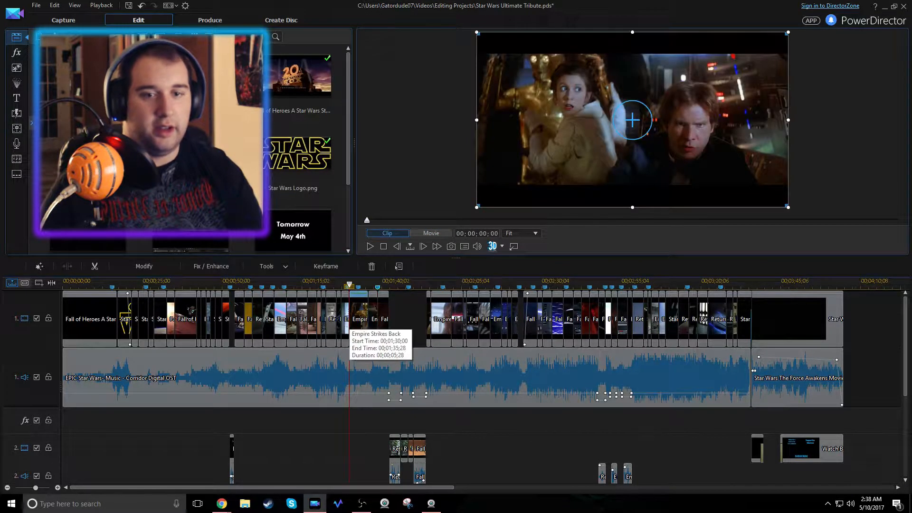
left_click(373, 313)
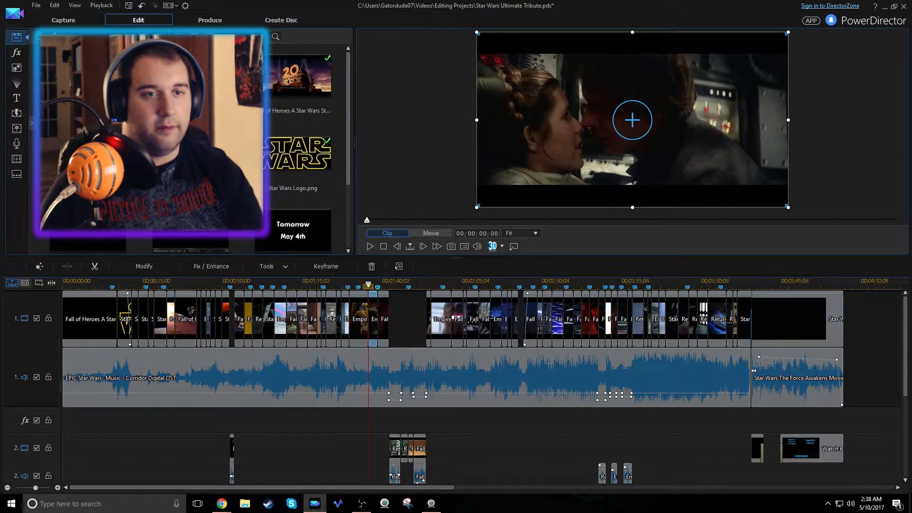
left_click(383, 316)
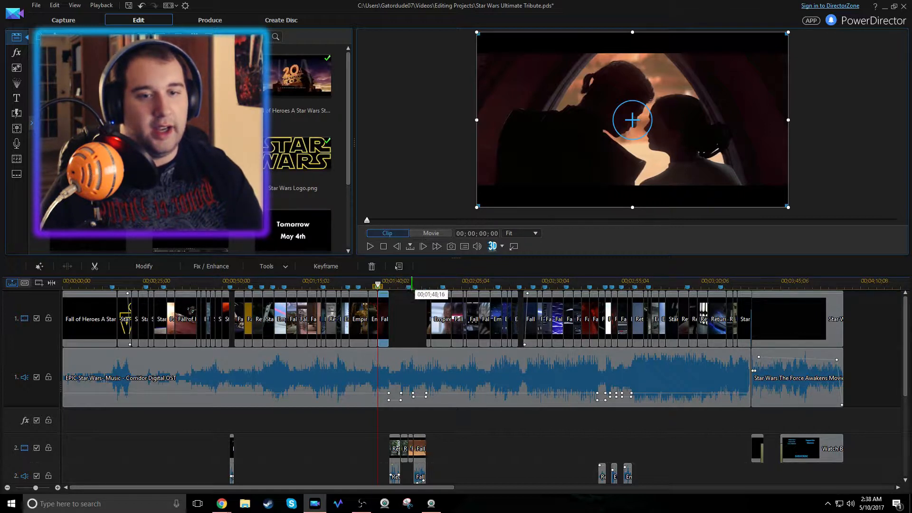
Position the playhead near 00;01;51 in the Padmé and Anakin arena scene and play the movie to 00;01;52;00
left_click(416, 285)
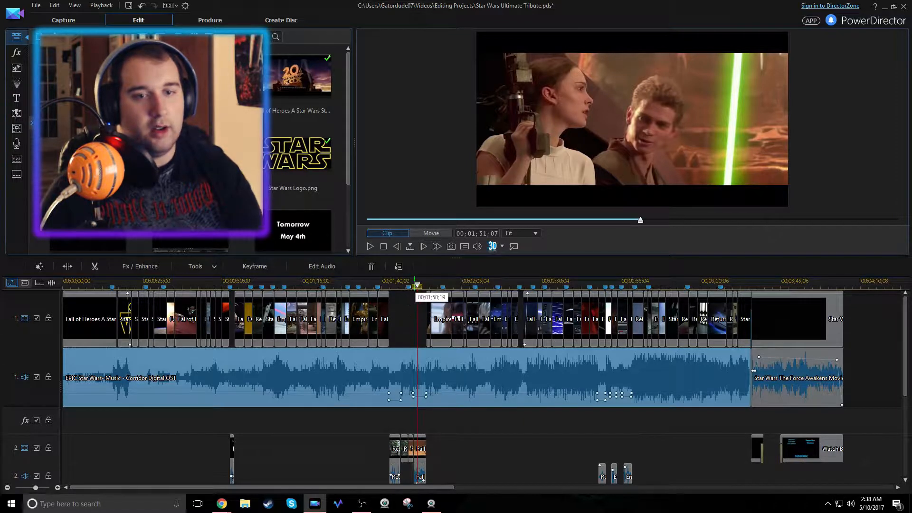
left_click(417, 284)
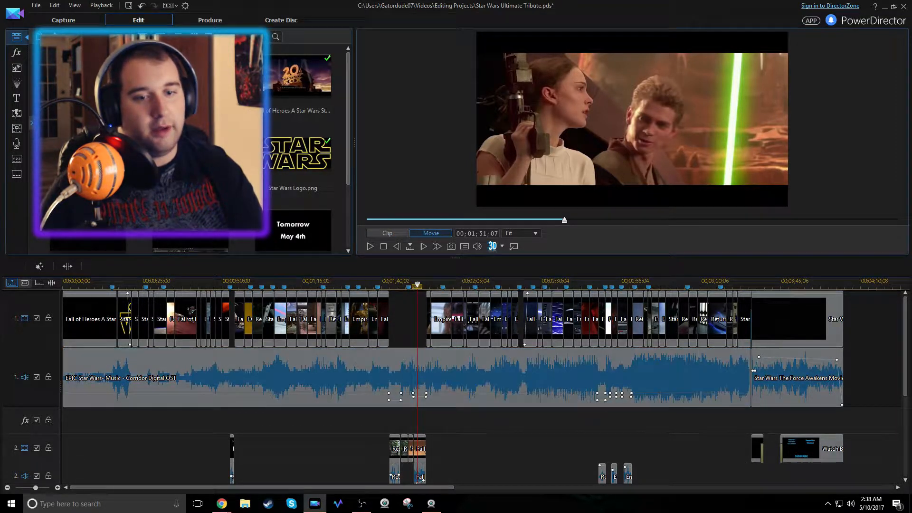
left_click_drag(417, 285, 416, 285)
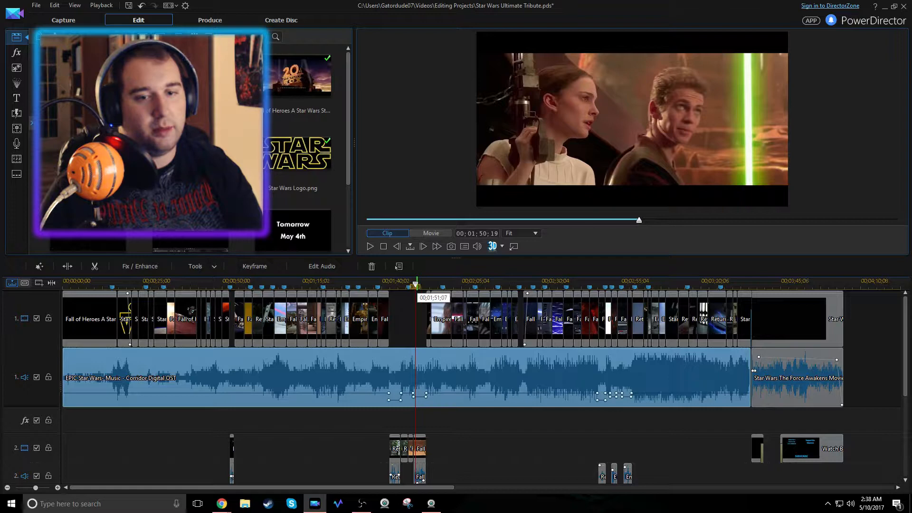
key("space")
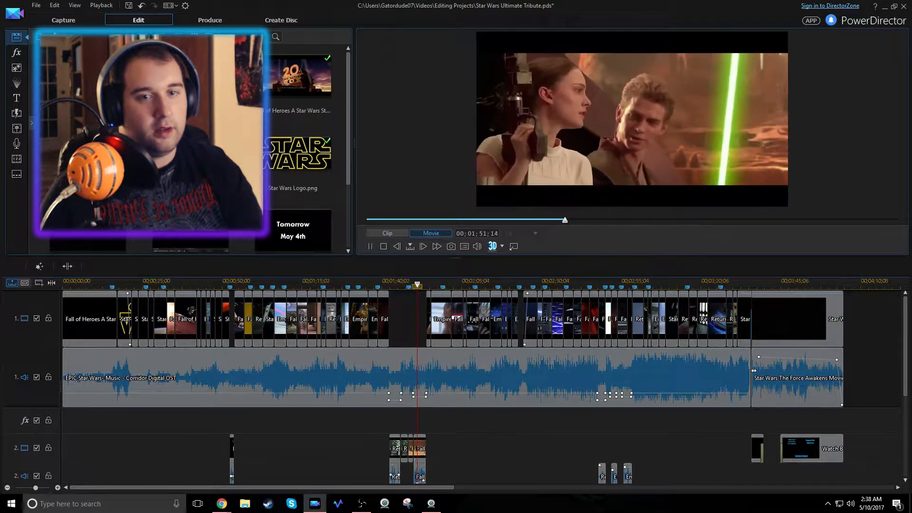
key("space")
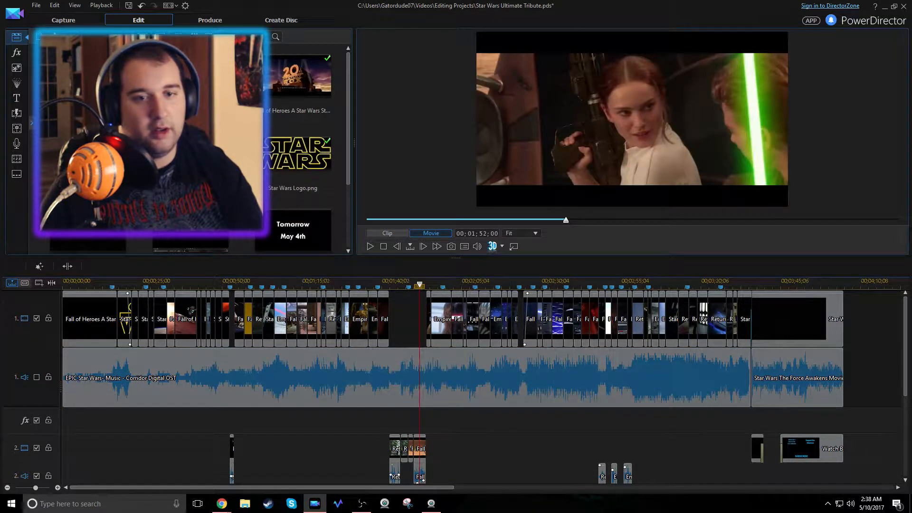
Play the arena dialogue from 00;01;50;05 to 00;01;54;11 with audio track 1 disabled, and re-enable that track
left_click_drag(419, 285, 413, 285)
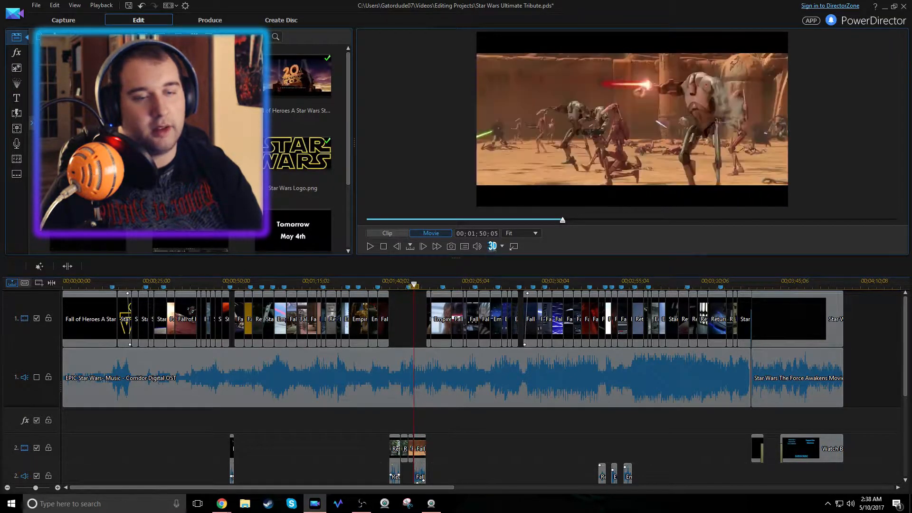
key("space")
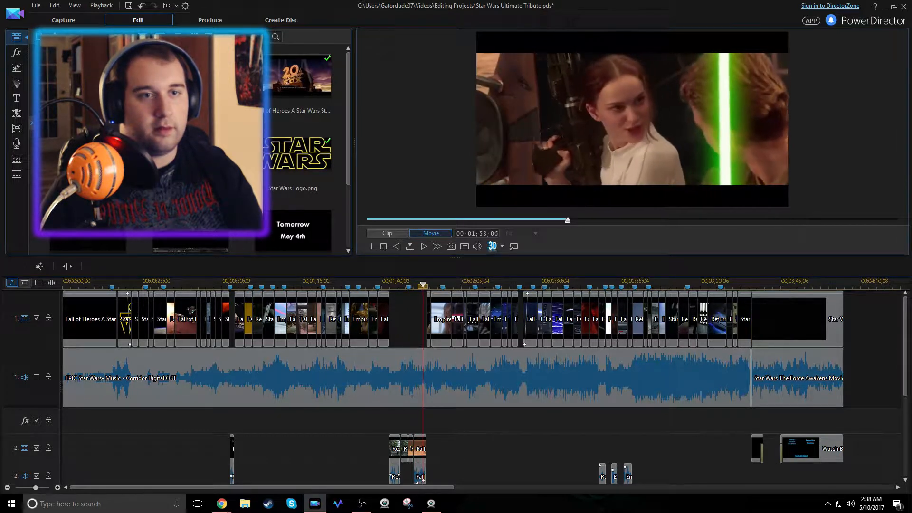
key("space")
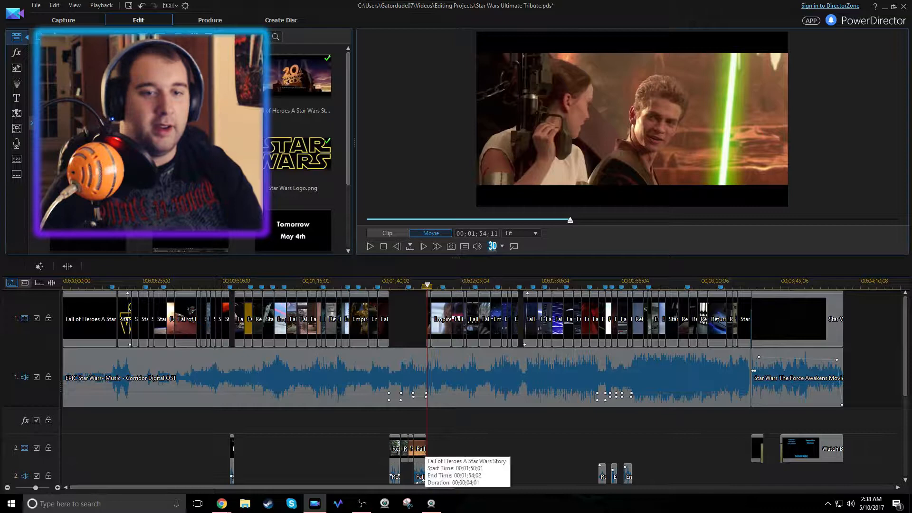
Scrub back through the arena dialogue to the Han Solo and stormtroopers shot at 00;01;42;22
left_click(420, 284)
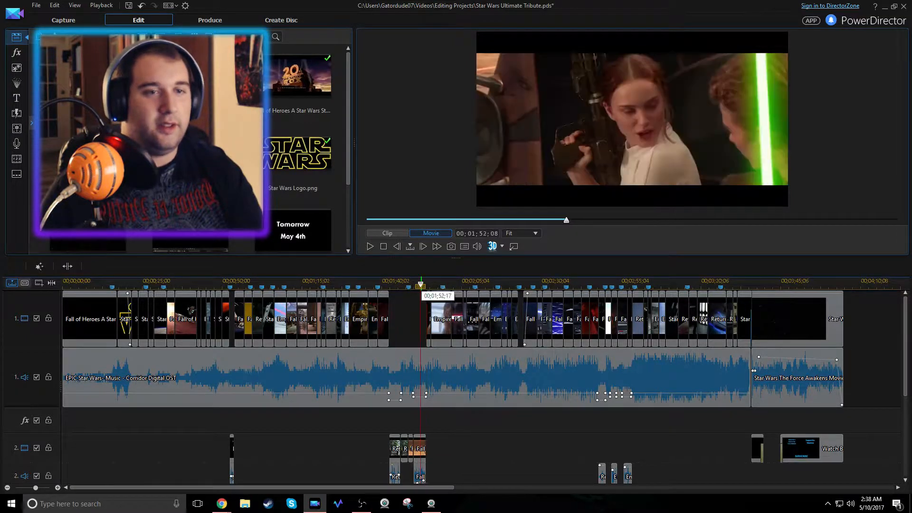
left_click_drag(420, 284, 418, 285)
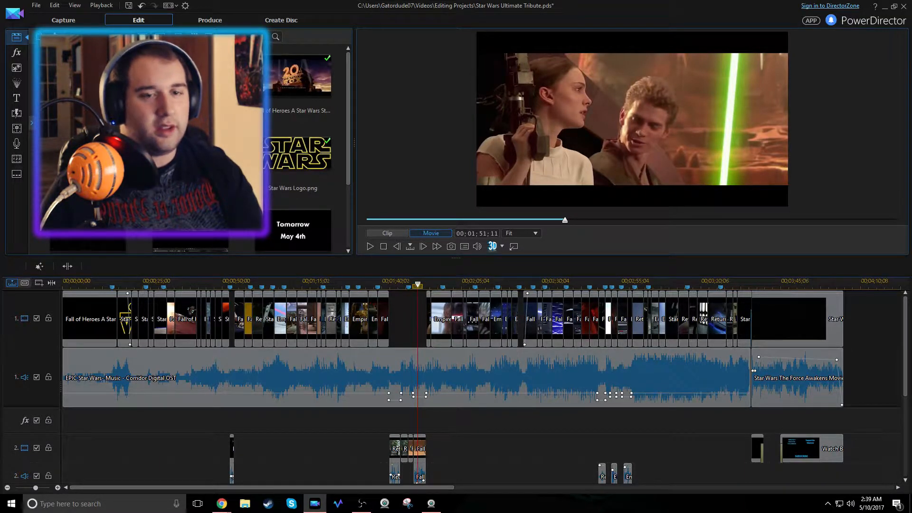
left_click_drag(418, 284, 392, 284)
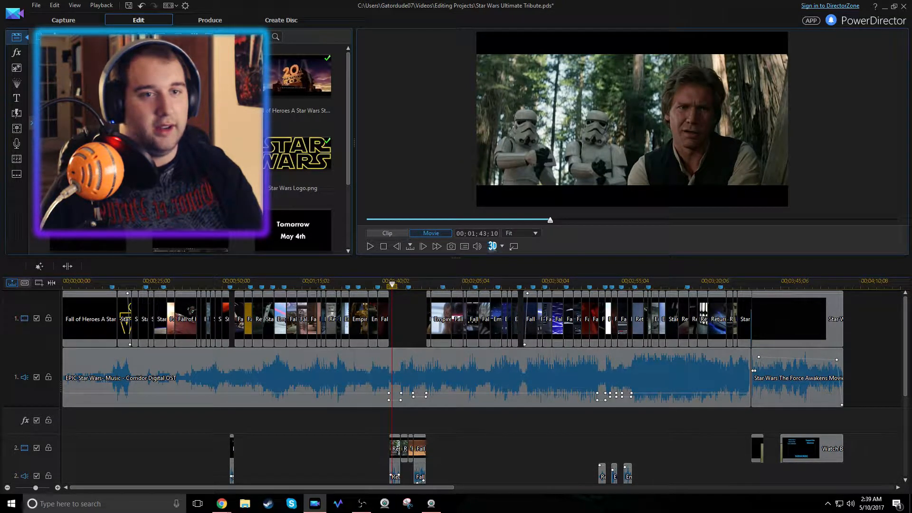
left_click_drag(391, 284, 391, 284)
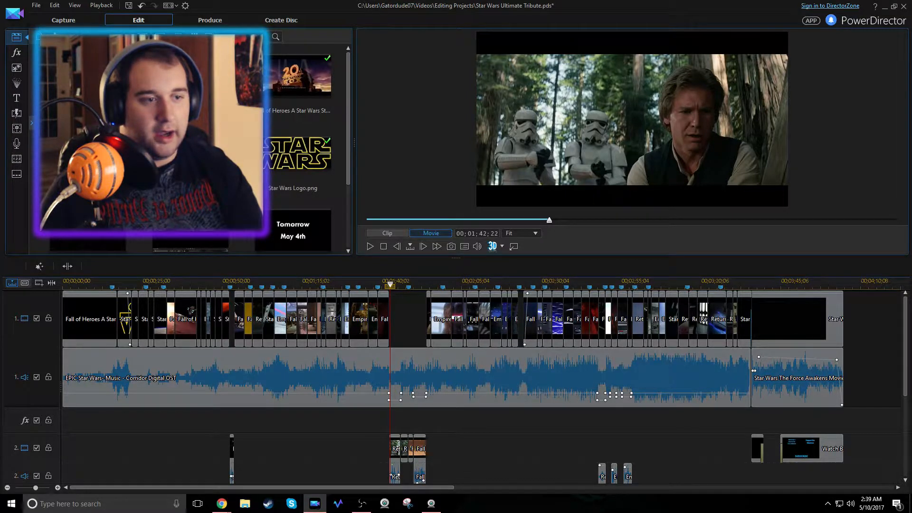
Play the first Return of the Jedi clip on video track 2 to 00;01;45;17 and undo the last two changes
scroll(423, 416, "down", 1)
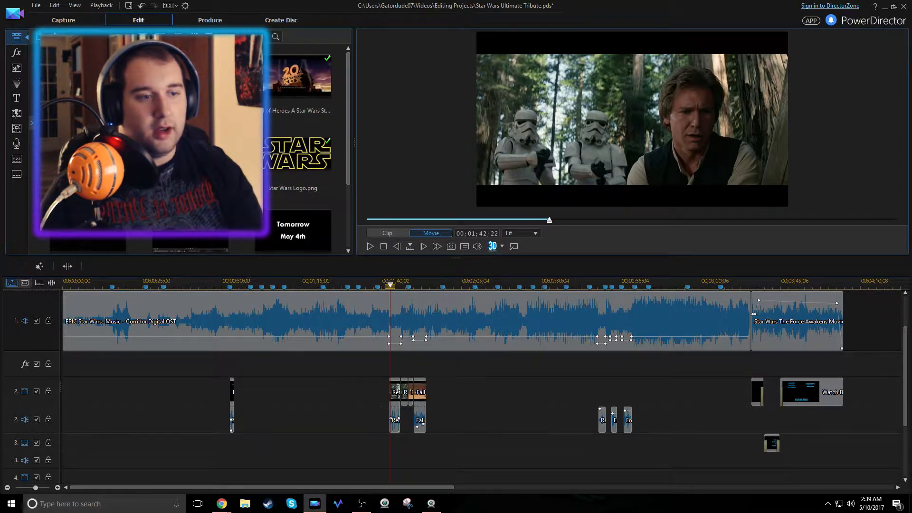
scroll(428, 389, "up", 5)
scroll(428, 389, "down", 5)
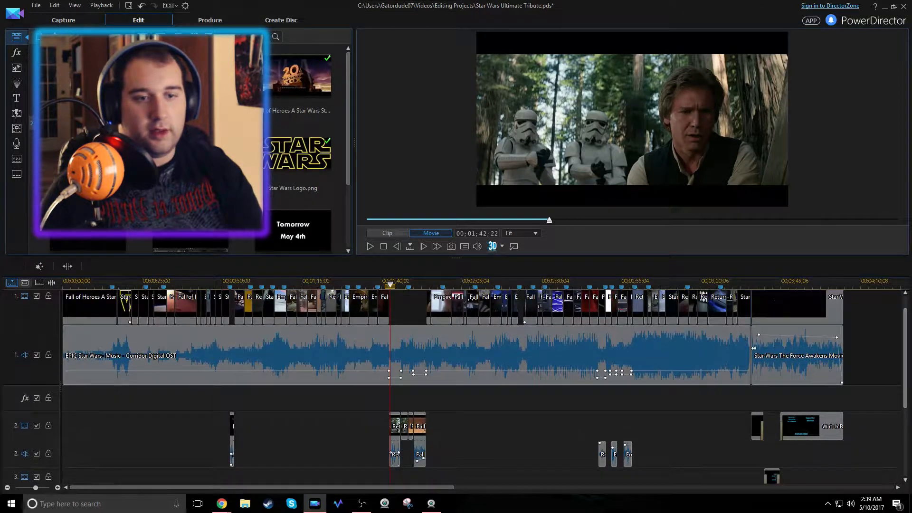
left_click(395, 425)
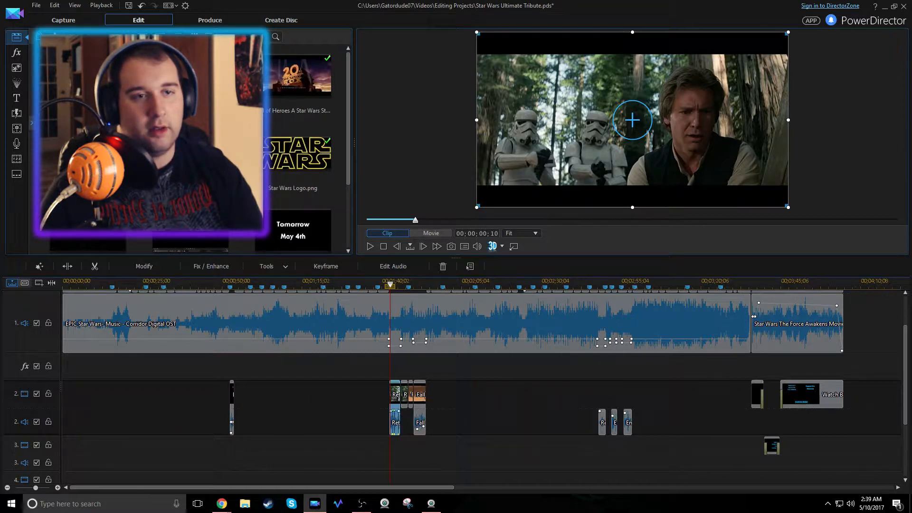
key("space")
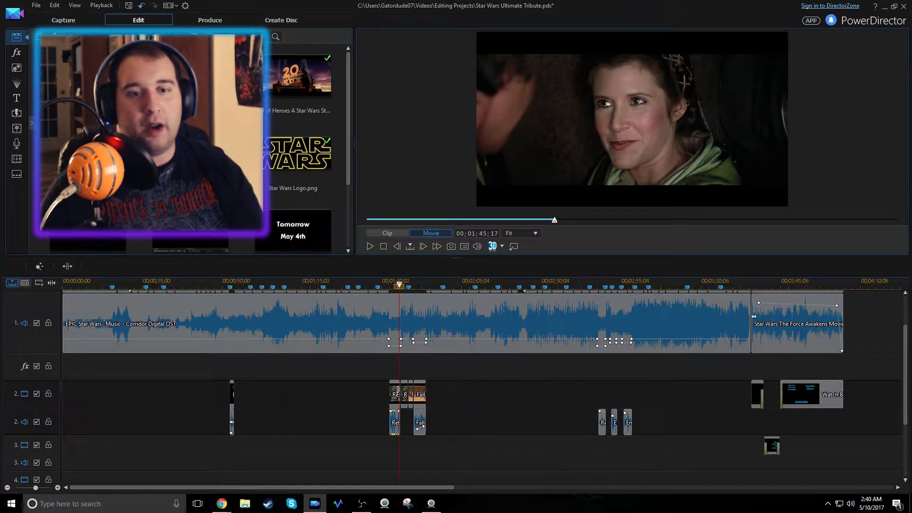
left_click(142, 6)
left_click(142, 5)
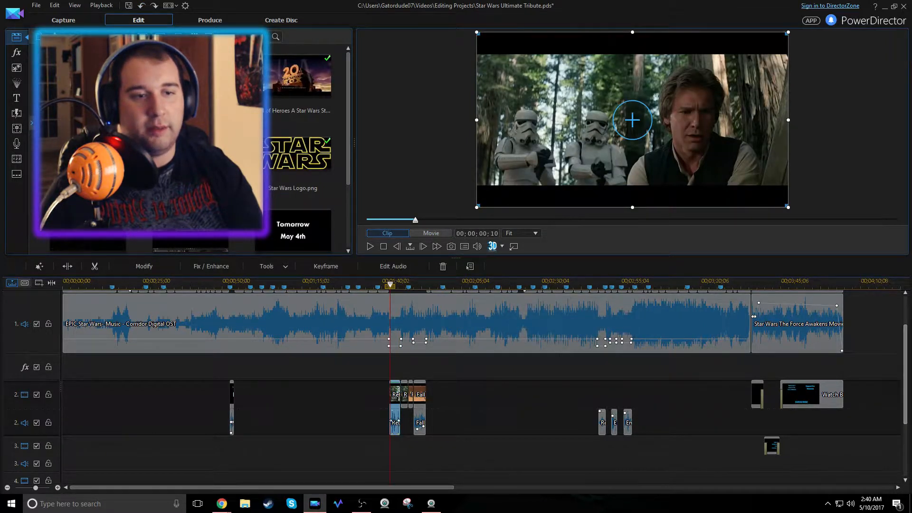
Select the music at its volume dip near 00;01;42;22 and play the movie from there to 00;01;46;20
scroll(748, 354, "up", 2)
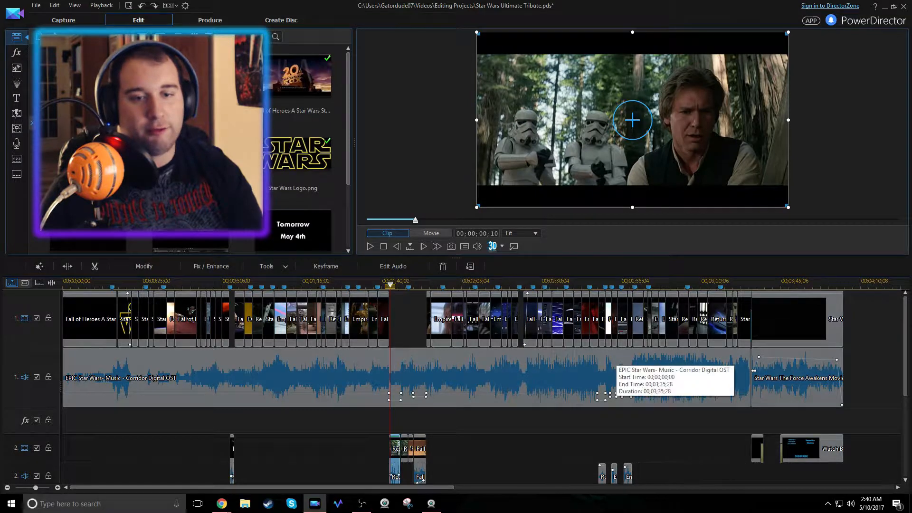
left_click(389, 399)
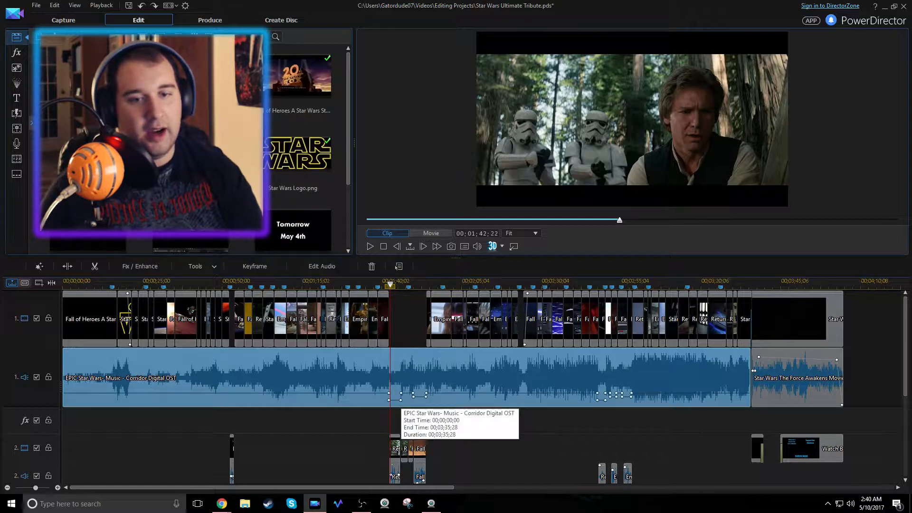
left_click(389, 284)
left_click(385, 285)
key("space")
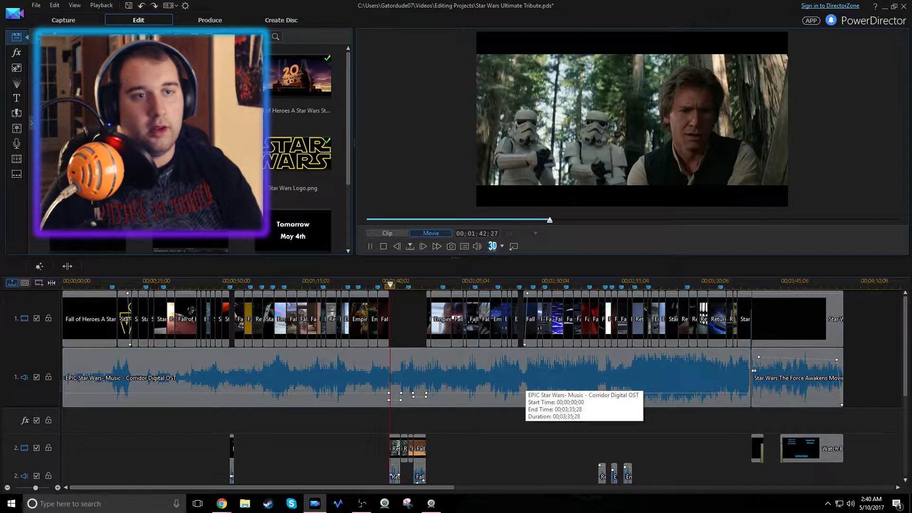
key("space")
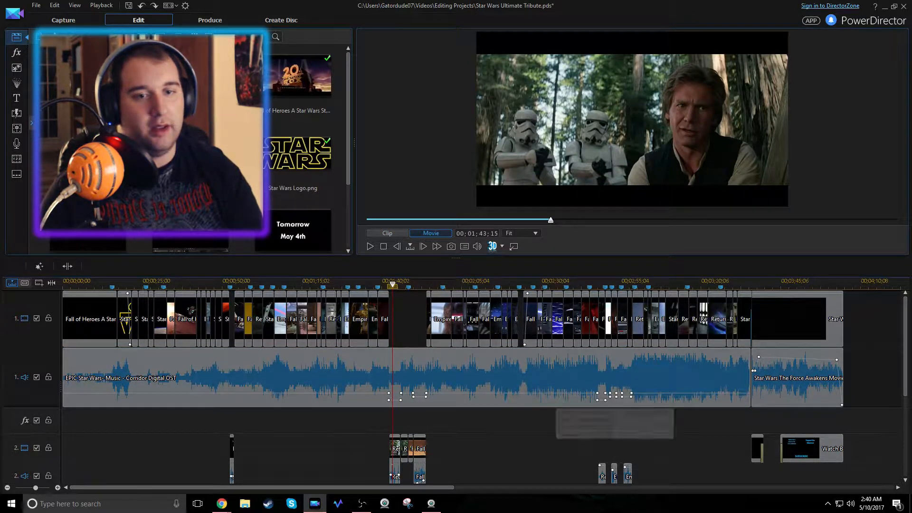
key("space")
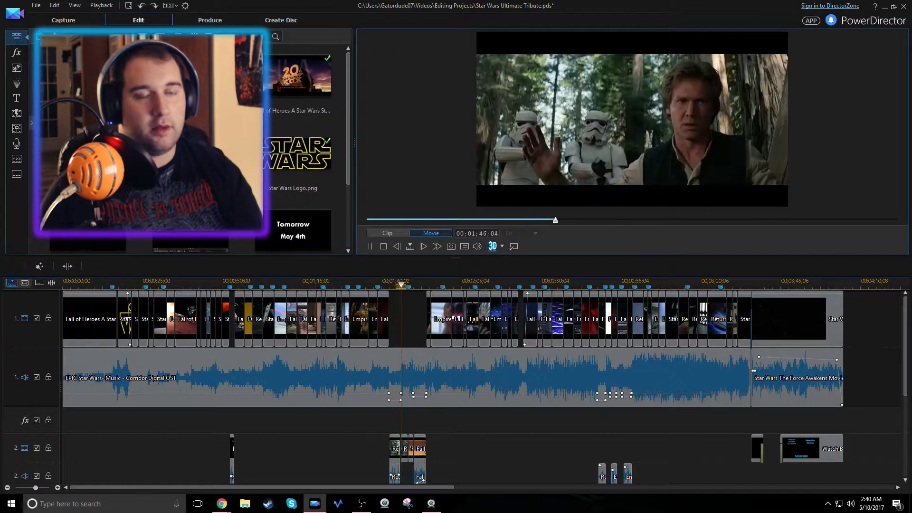
key("space")
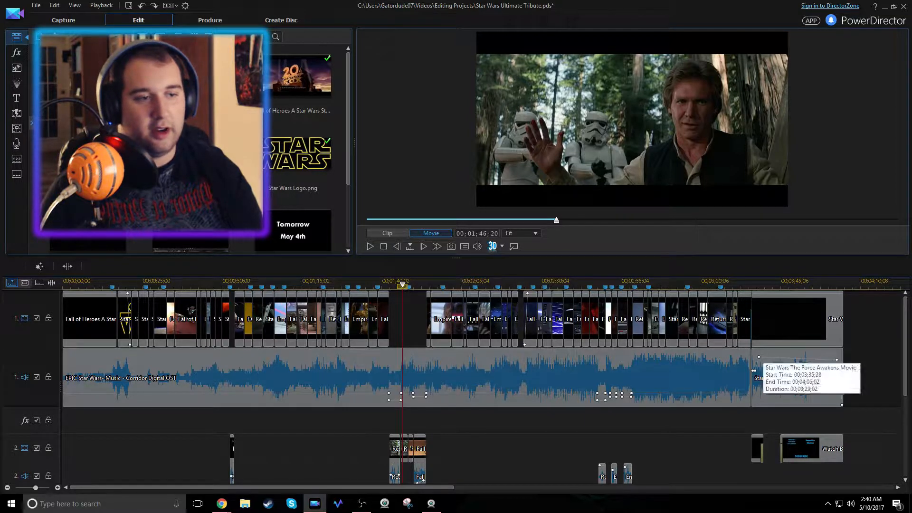
Select the first Return of the Jedi clip's audio on track 2 and play the movie from its start to 00;01;44;04
scroll(475, 380, "down", 1)
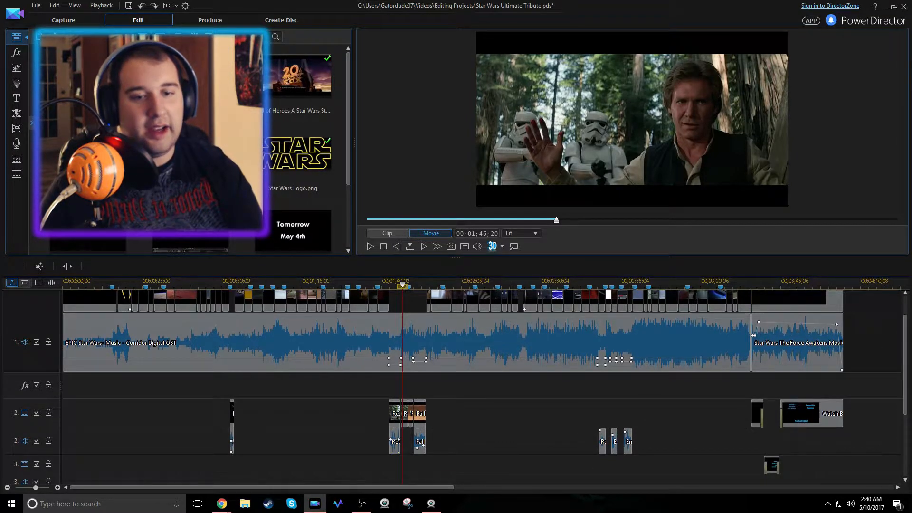
left_click(395, 441)
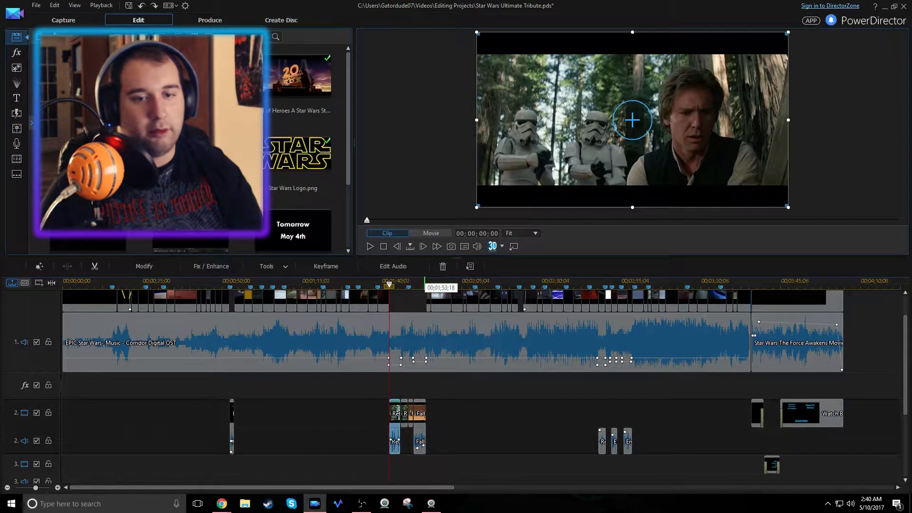
scroll(424, 285, "up", 3)
scroll(398, 444, "up", 1)
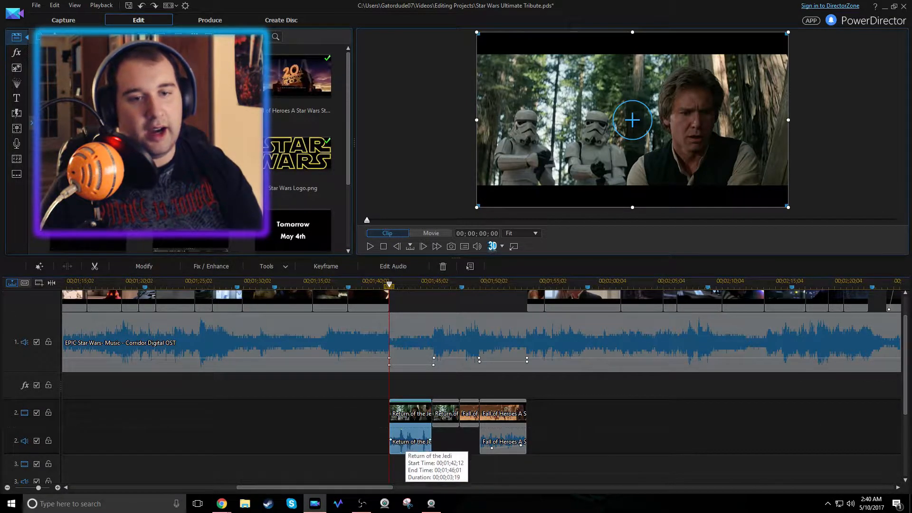
left_click_drag(441, 283, 468, 284)
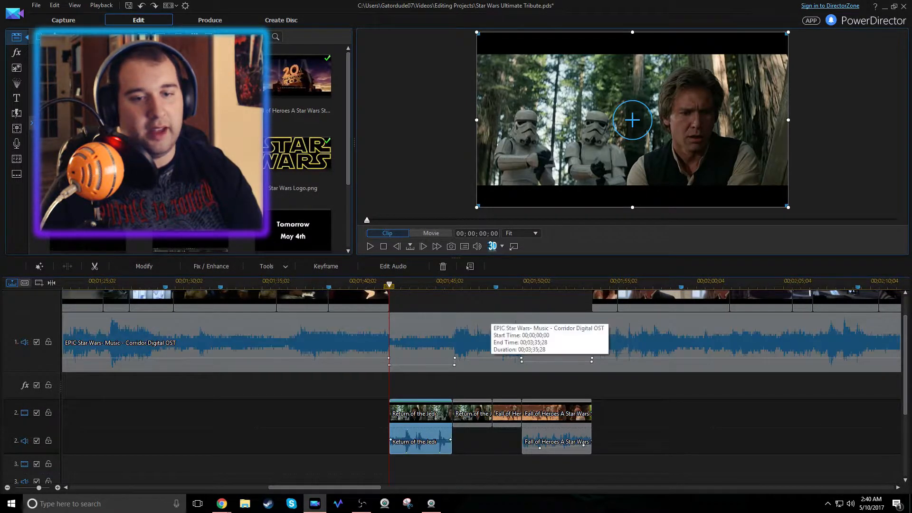
key("space")
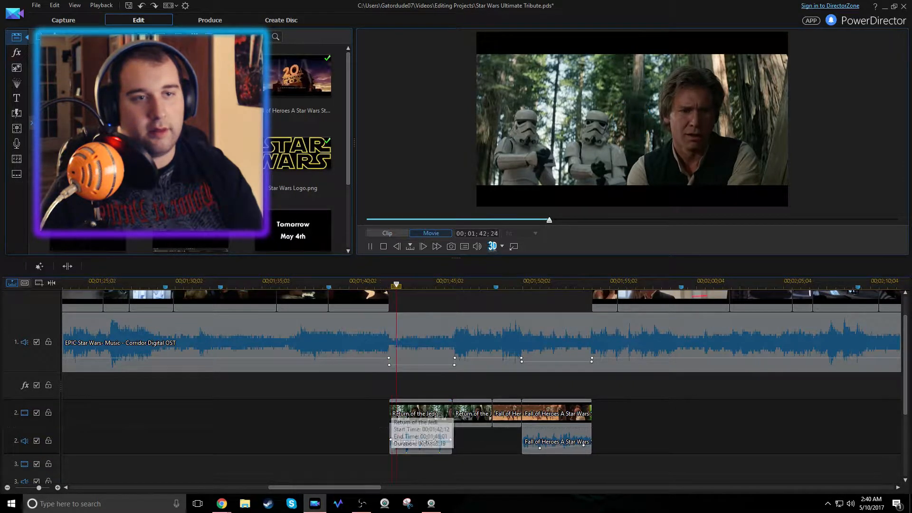
key("space")
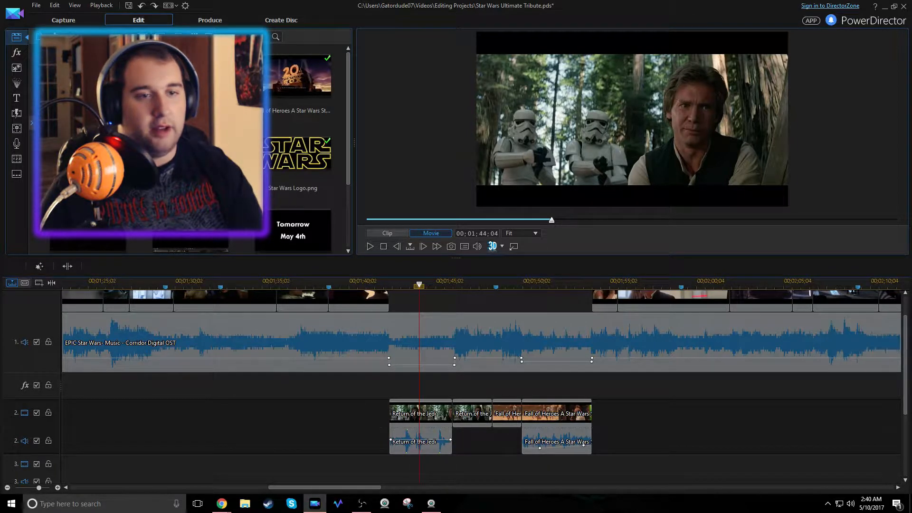
left_click_drag(535, 281, 443, 281)
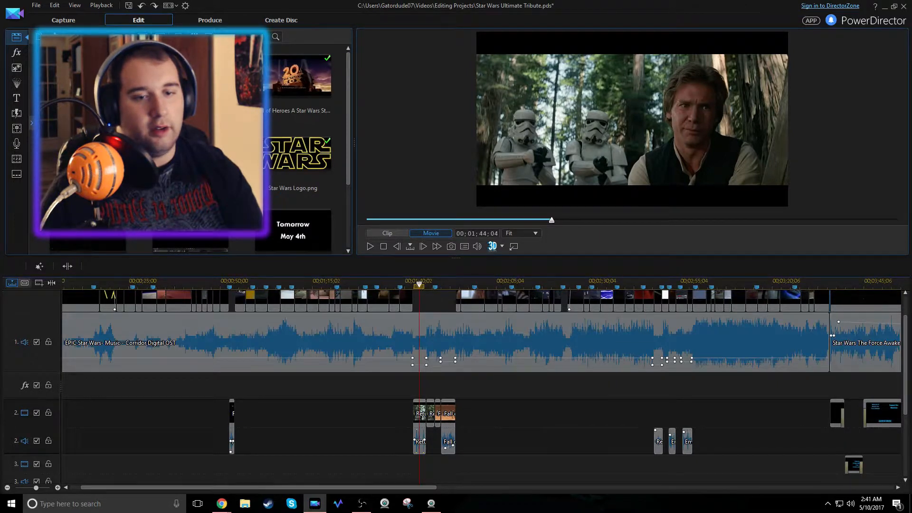
left_click(419, 440)
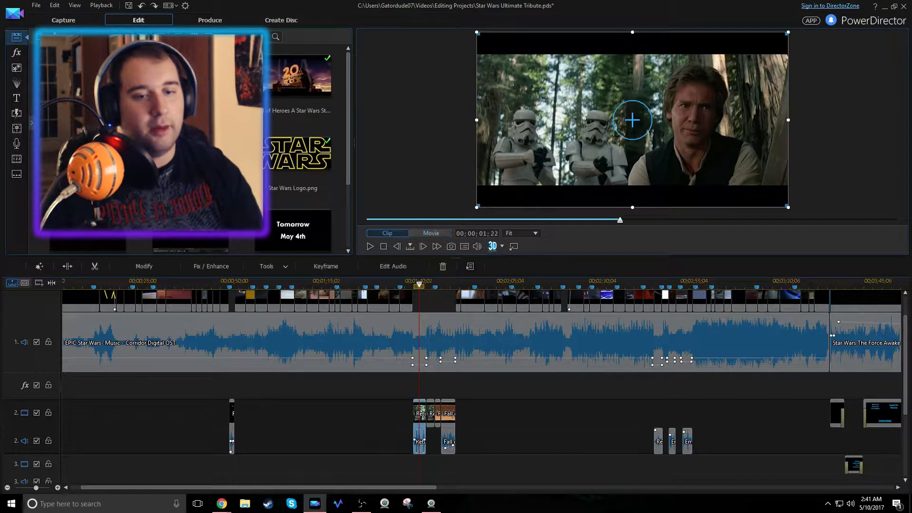
left_click(497, 437)
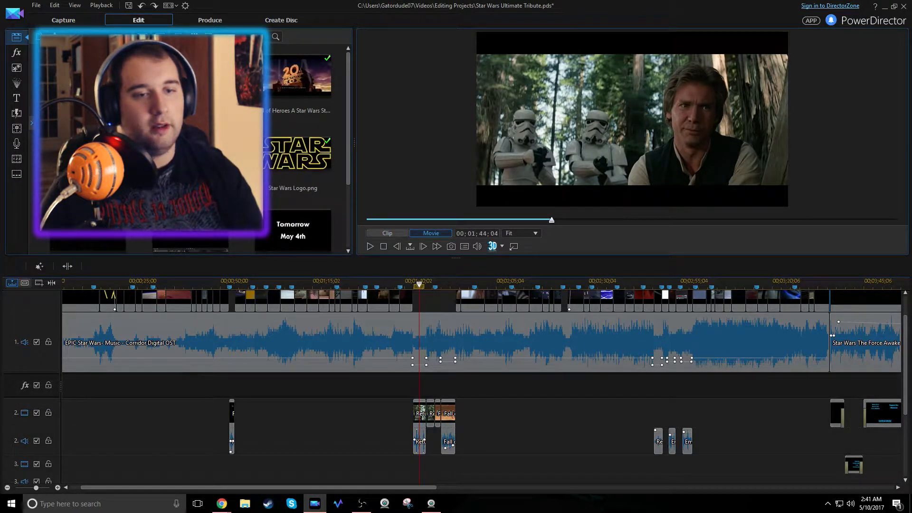
scroll(640, 284, "up", 4)
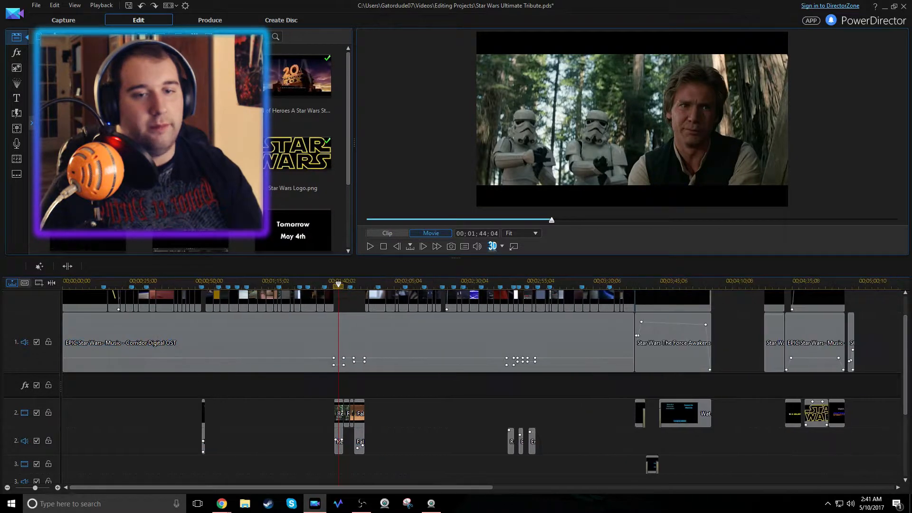
scroll(482, 333, "up", 2)
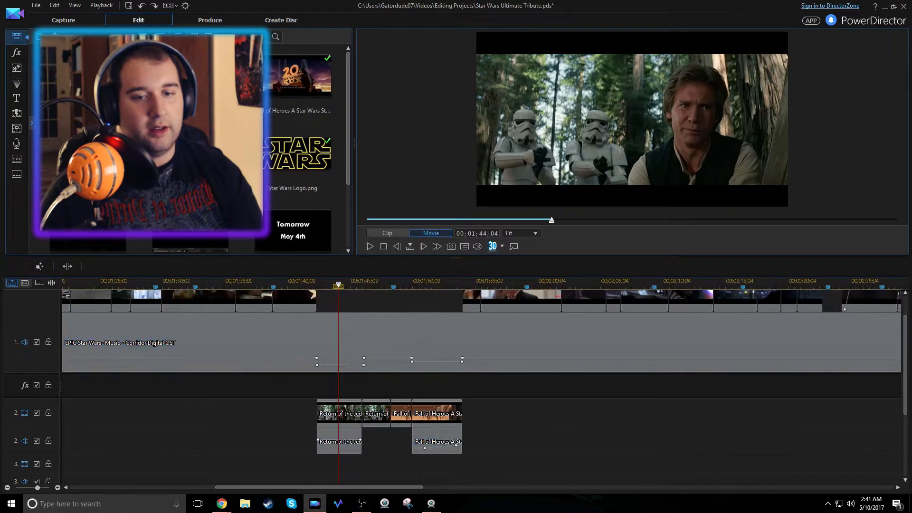
left_click_drag(310, 487, 306, 488)
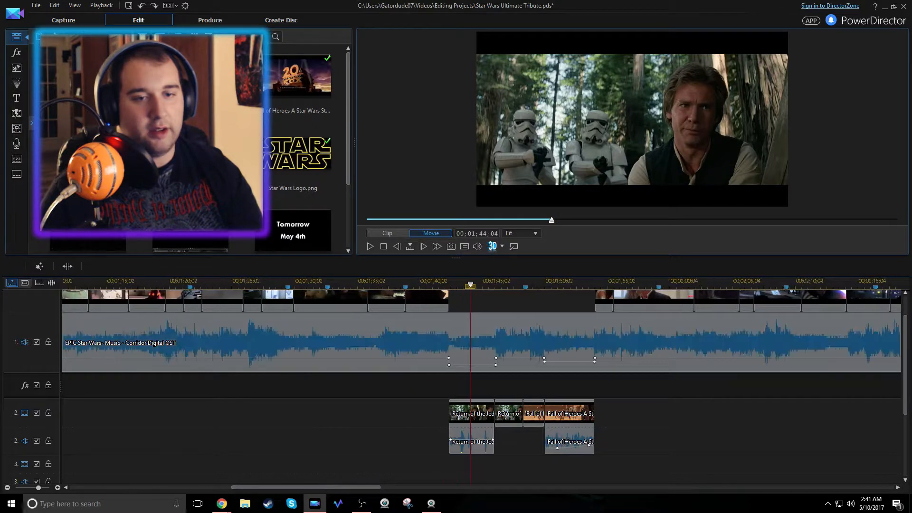
left_click_drag(905, 363, 906, 345)
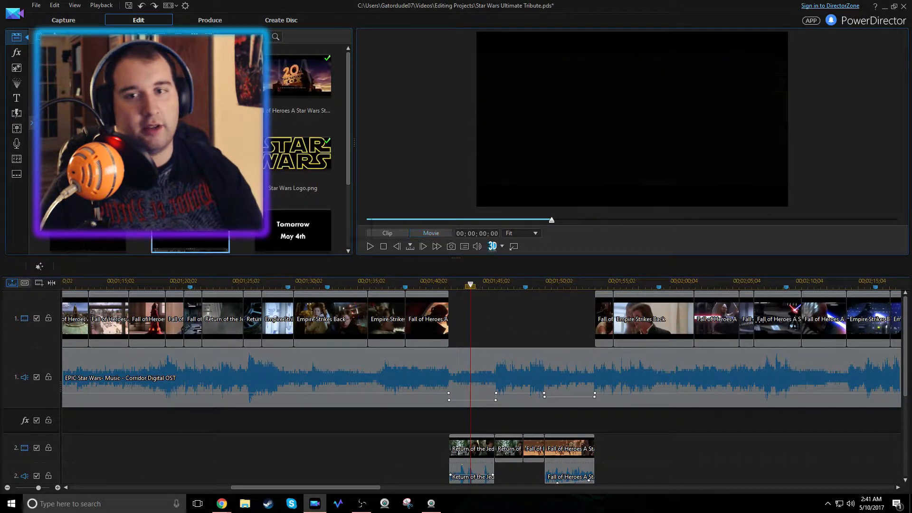
Place the full-length Return of the Jedi movie on track 1 beyond the end of the project and locate a scene at clip time 01;33;25;18
left_click_drag(553, 283, 428, 283)
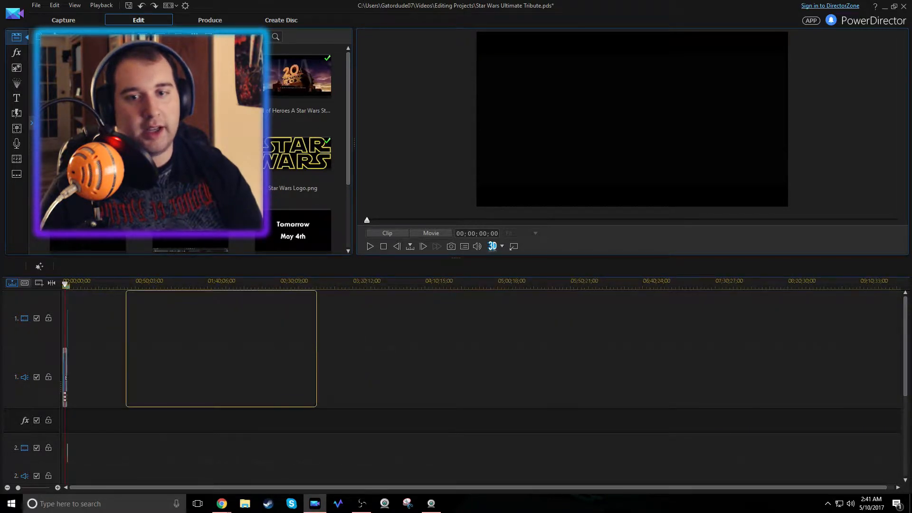
left_click_drag(127, 320, 126, 319)
left_click(261, 284)
left_click_drag(308, 284, 423, 284)
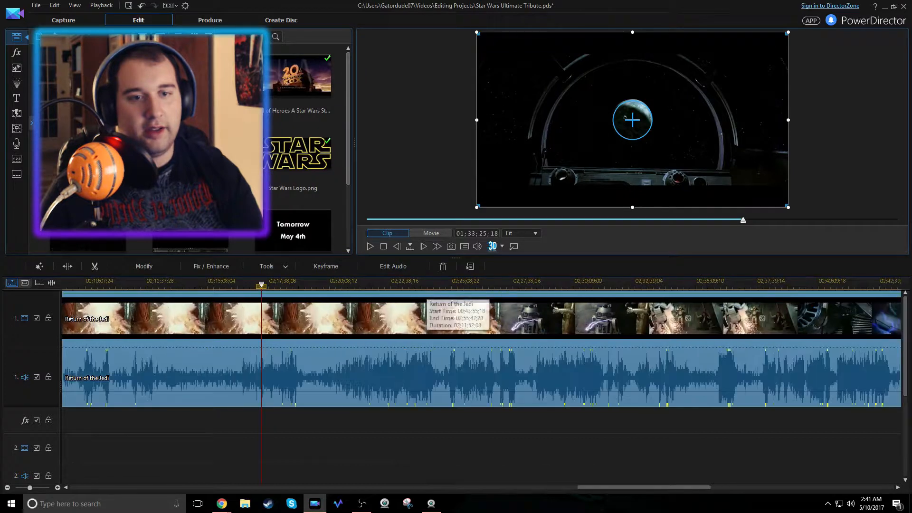
left_click_drag(531, 284, 380, 284)
Delete the full-length Return of the Jedi movie from track 1 and return the playhead to 00;00;15;18
right_click(204, 317)
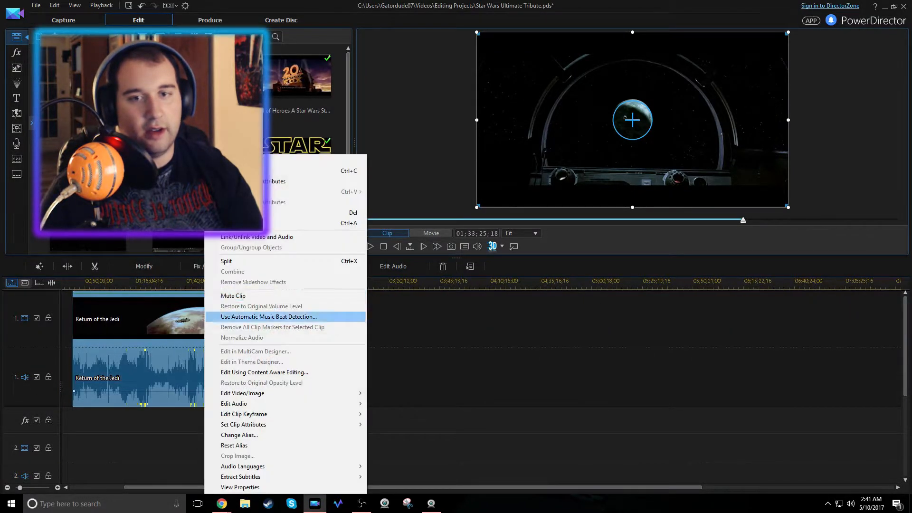
left_click(309, 212)
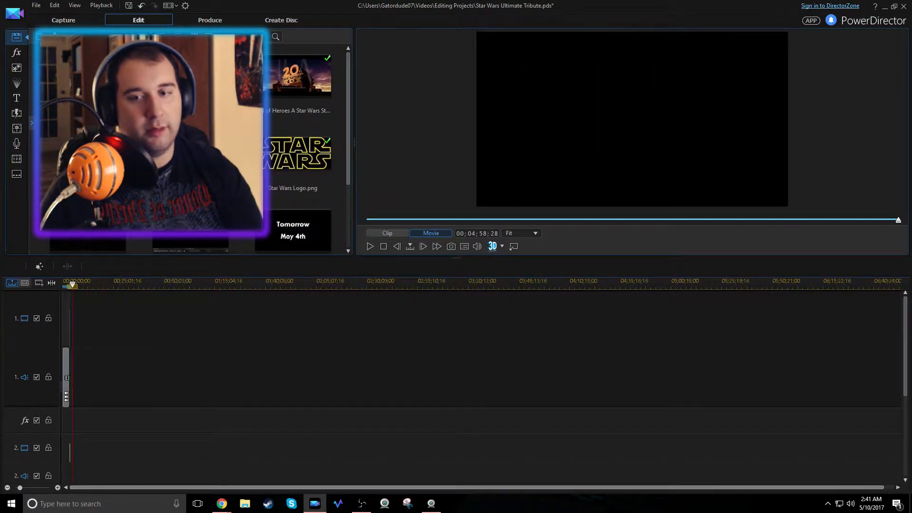
left_click_drag(19, 488, 32, 488)
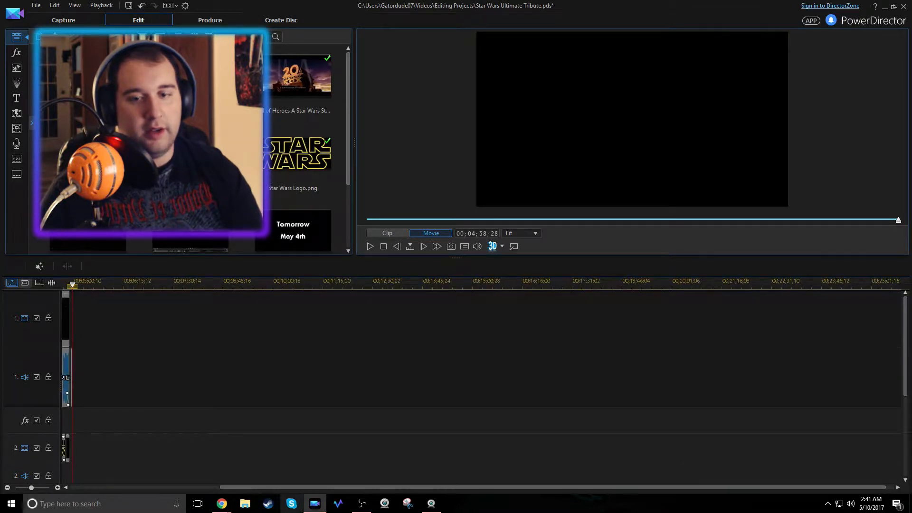
left_click_drag(291, 488, 141, 488)
left_click(71, 282)
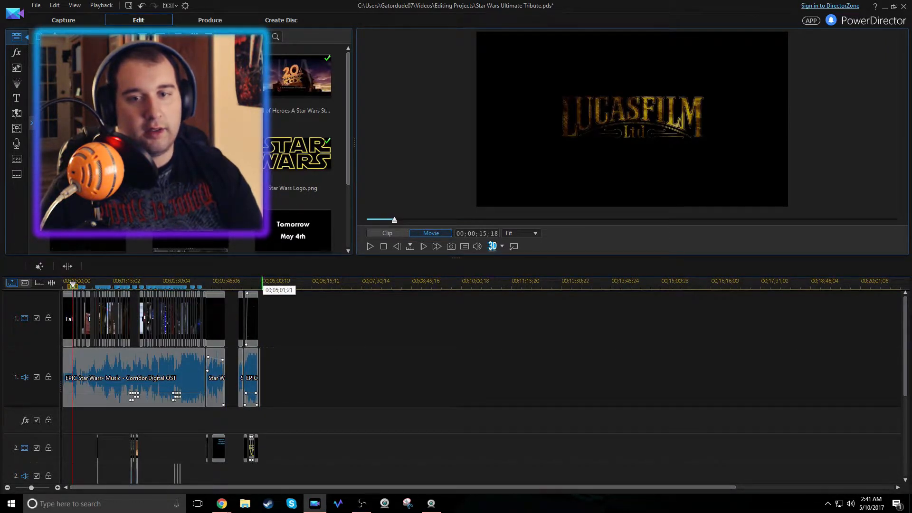
Extend the start of the first Return of the Jedi clip on track 2 to an earlier point and play the movie to 00;01;44;09
scroll(262, 285, "up", 4)
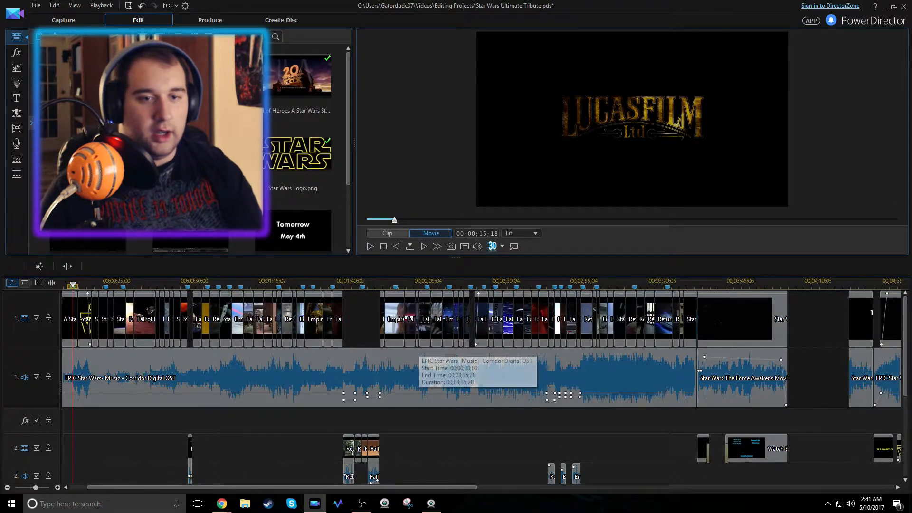
left_click(349, 449)
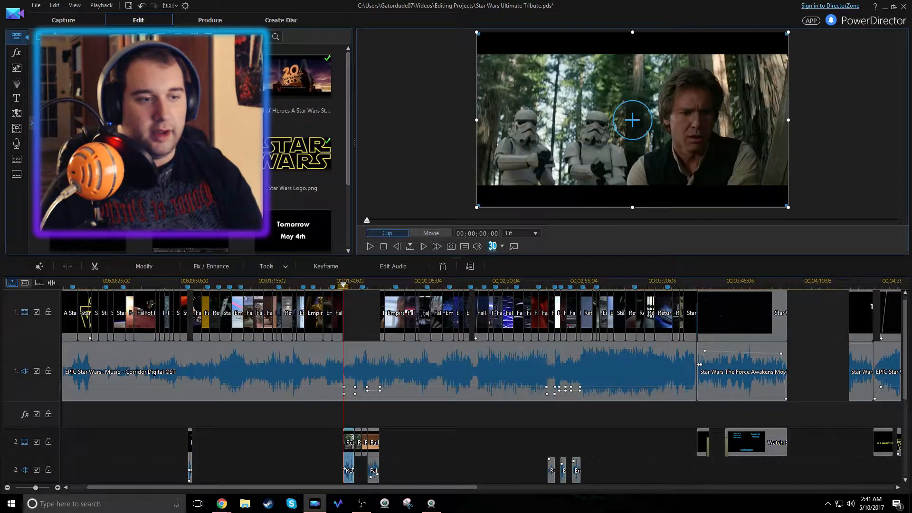
scroll(349, 434, "down", 1)
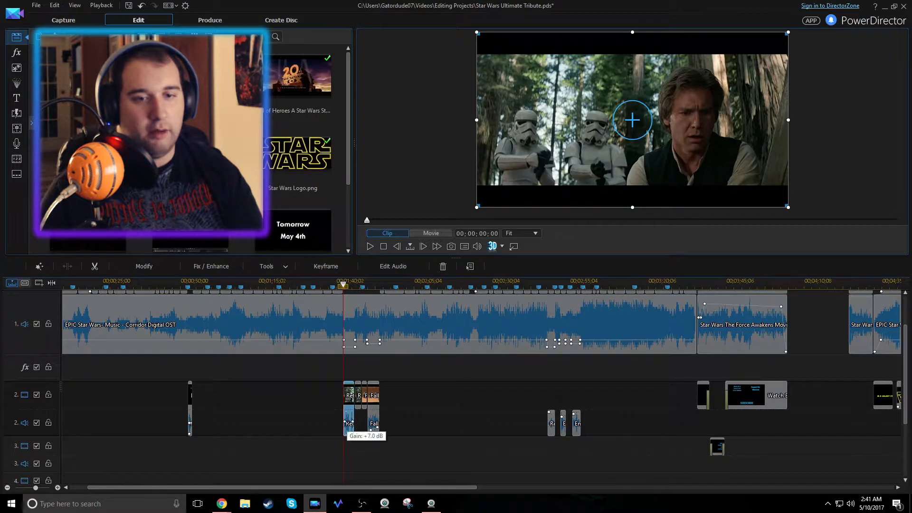
scroll(348, 430, "up", 2)
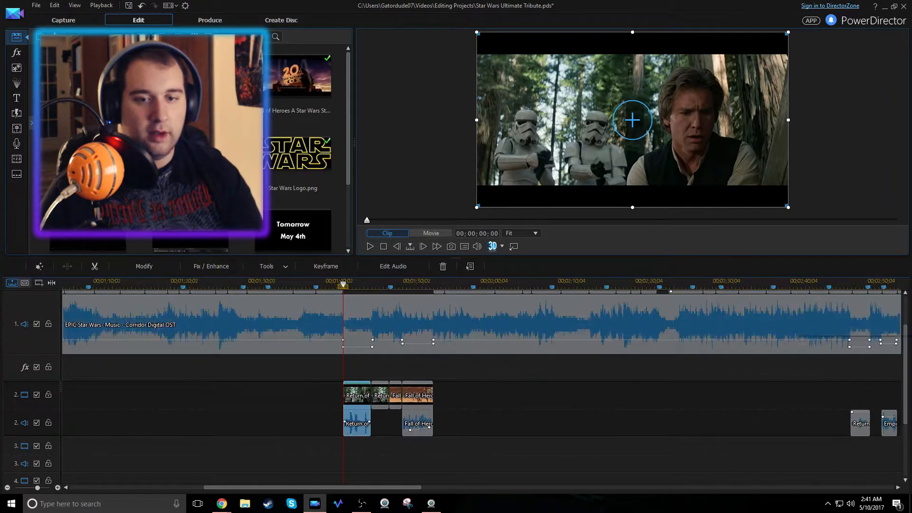
left_click_drag(344, 408, 332, 408)
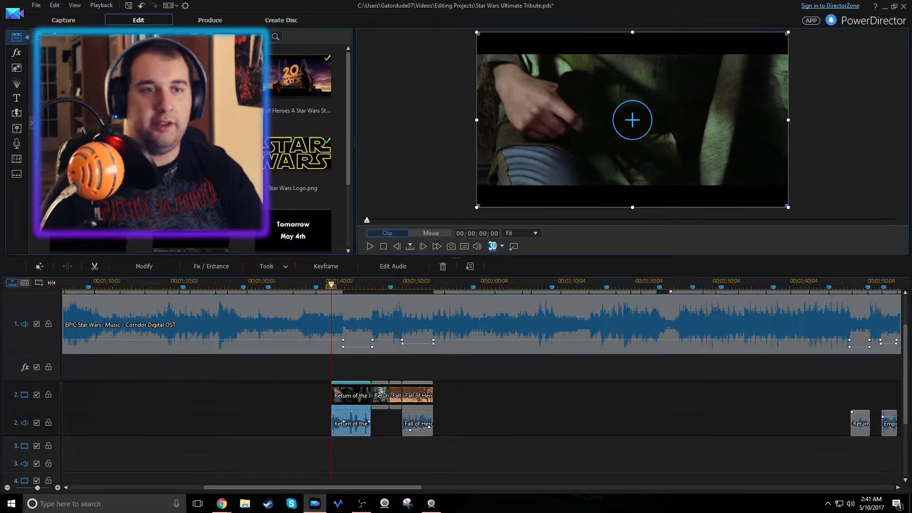
key("space")
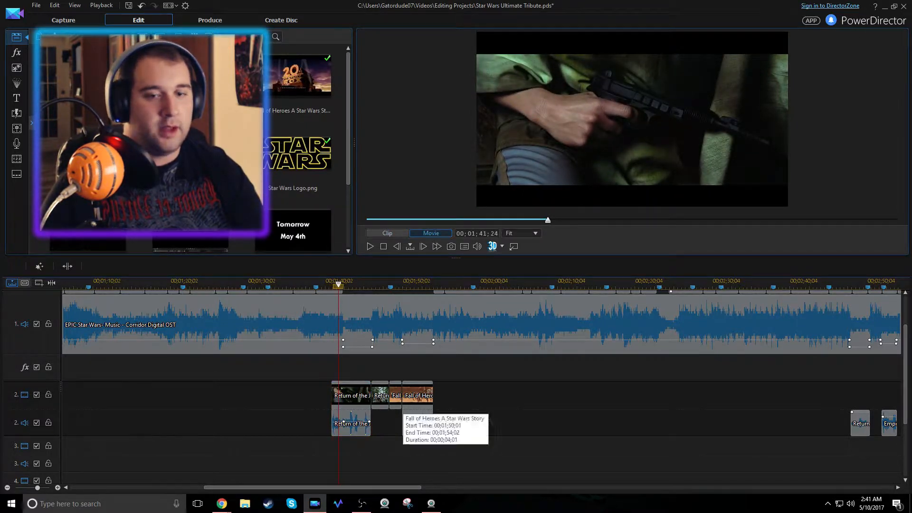
key("space")
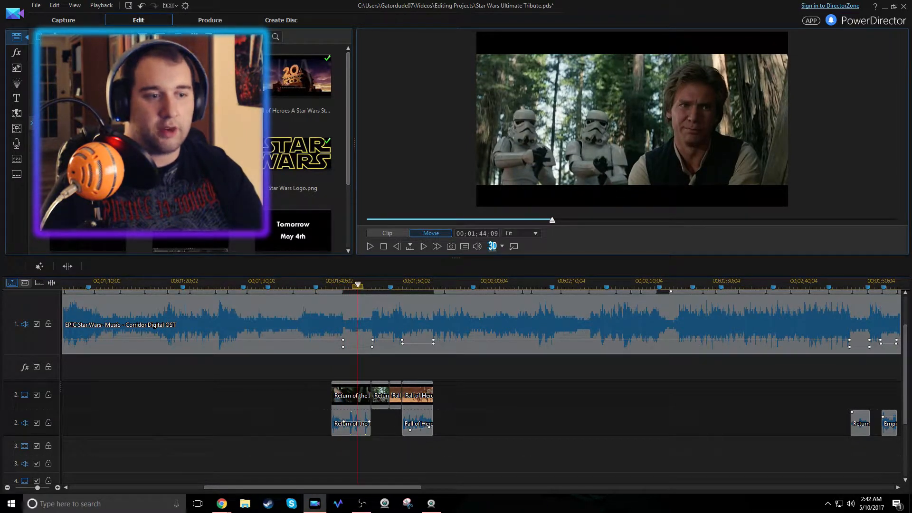
Play the Empire Strikes Back kiss clip on video track 1 and select the Fall of Heroes clip that follows it
scroll(789, 371, "up", 2)
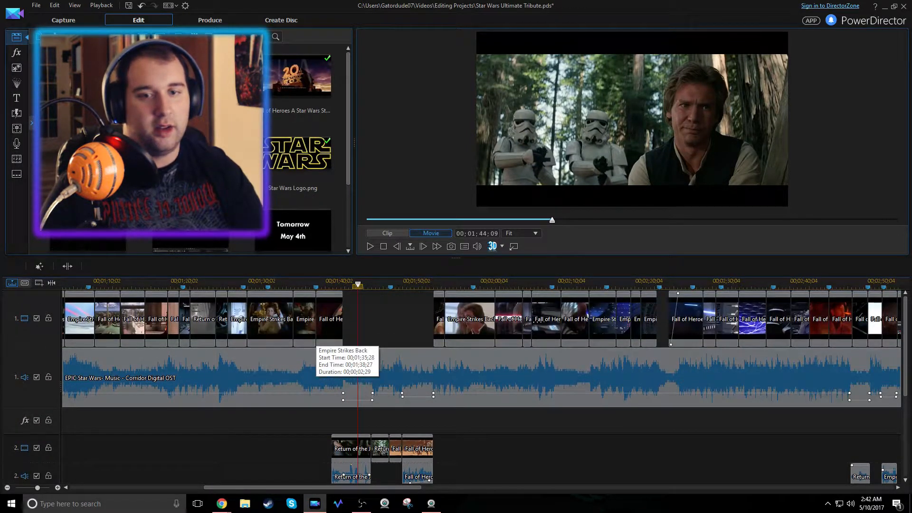
left_click(304, 320)
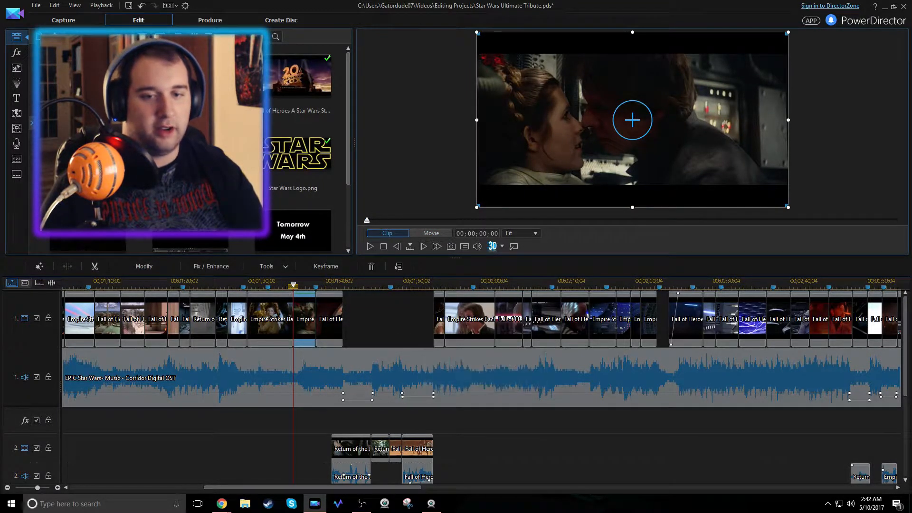
key("space")
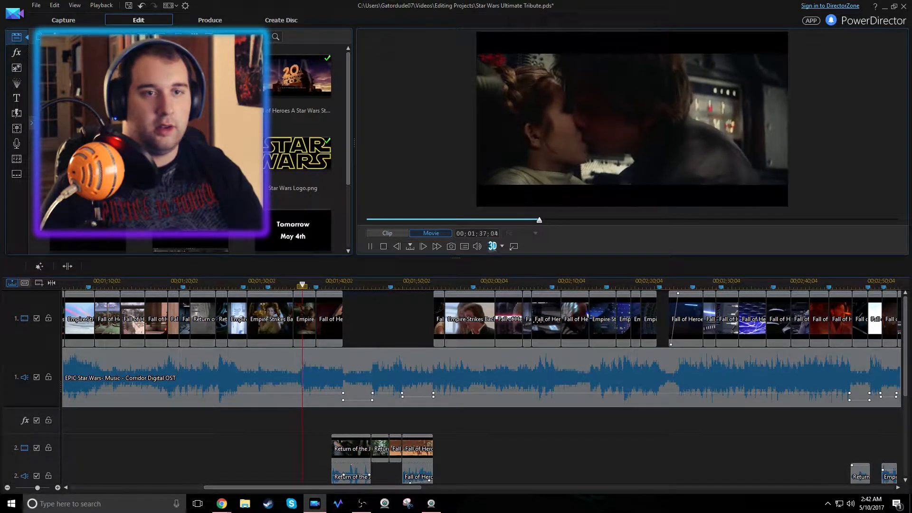
left_click(327, 317)
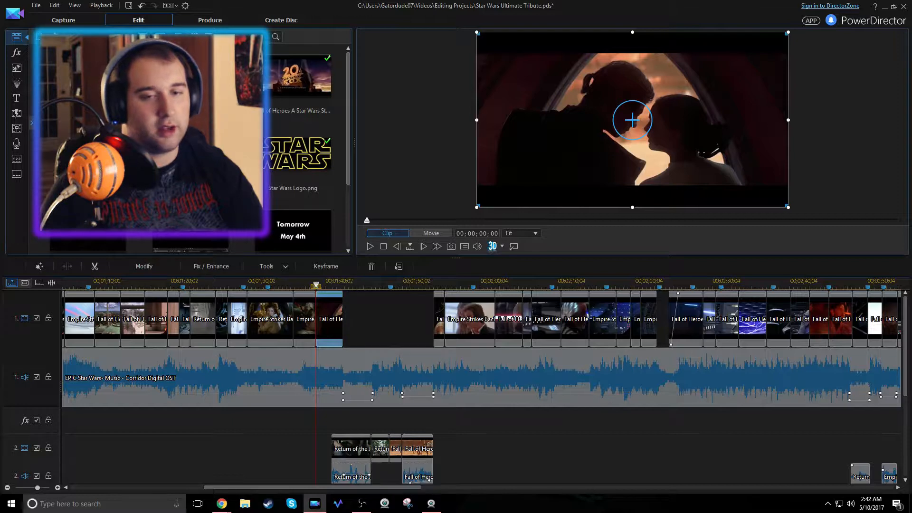
Select the extended Return of the Jedi clip on track 2 and undo the extension of its start
left_click_drag(905, 373, 905, 399)
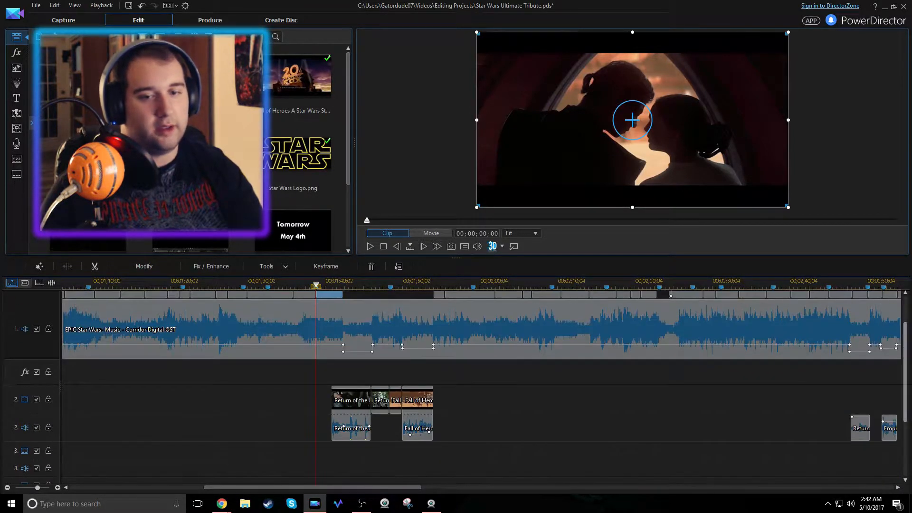
left_click(361, 420)
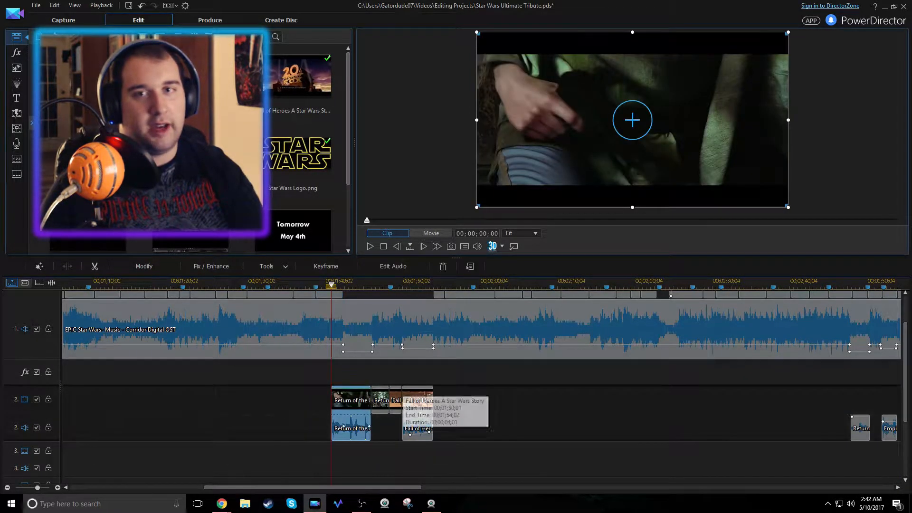
left_click(141, 5)
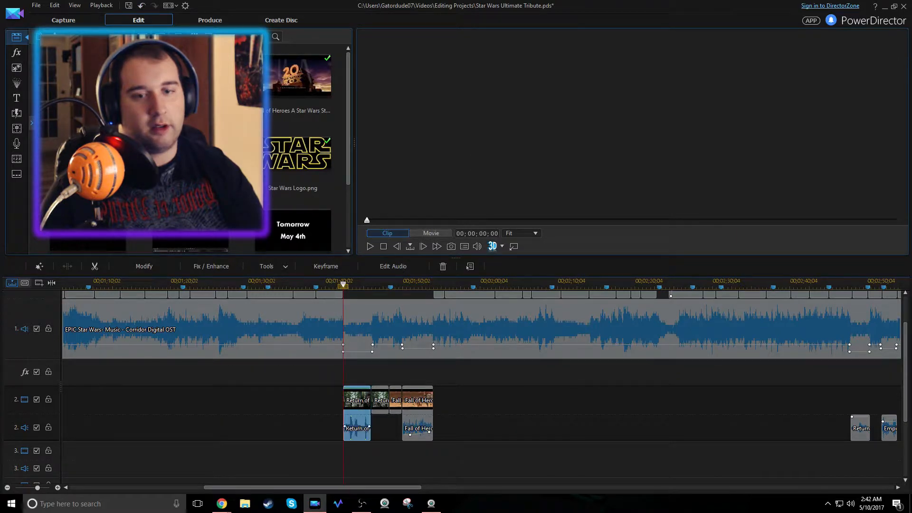
left_click_drag(906, 373, 905, 347)
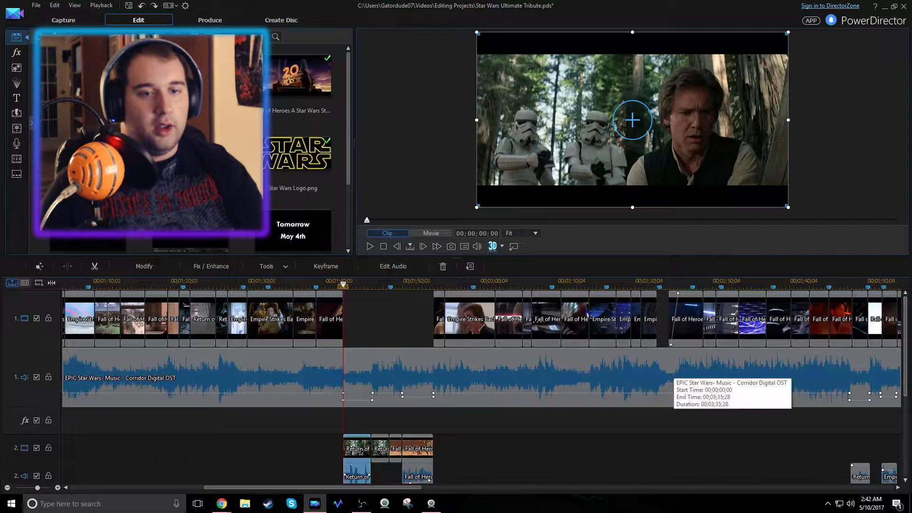
left_click_drag(502, 283, 200, 298)
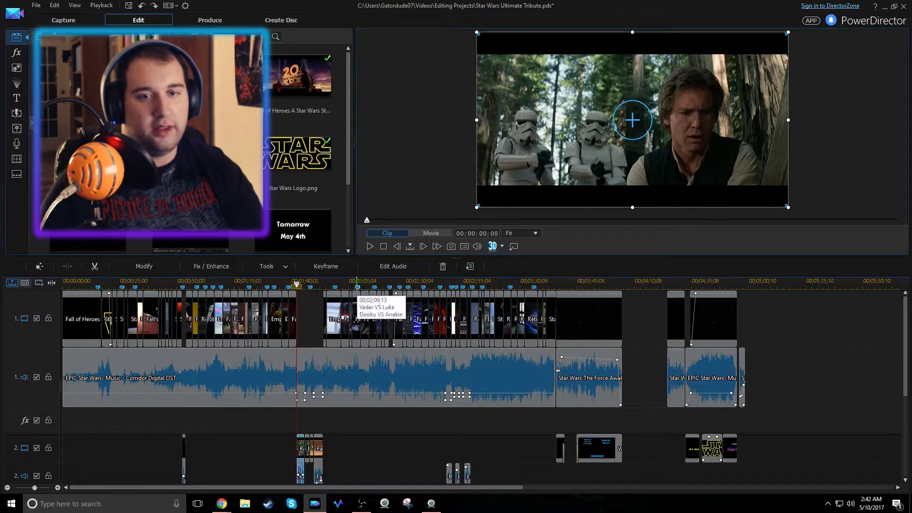
Preview the Fall of Heroes and Empire Strikes Back lightsaber duel clips that follow the Han Solo clip on video track 1
scroll(366, 285, "up", 3)
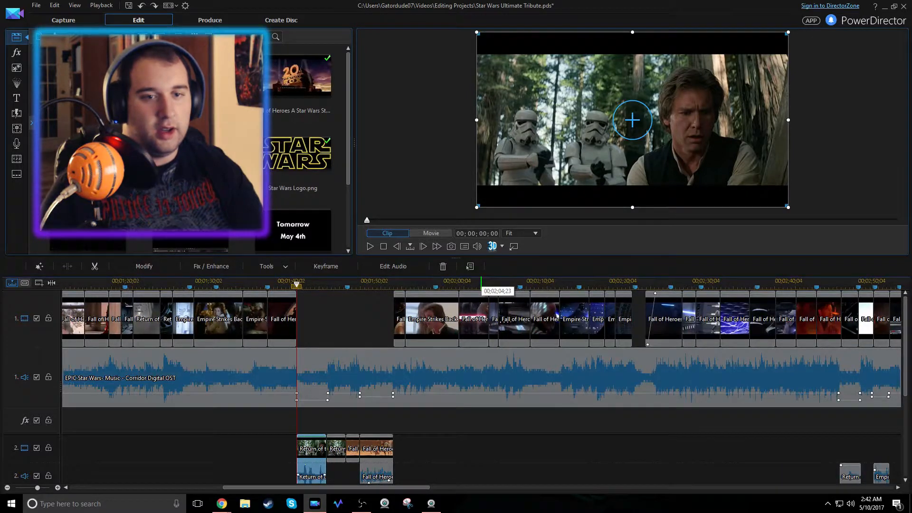
scroll(481, 284, "up", 2)
left_click_drag(370, 487, 394, 487)
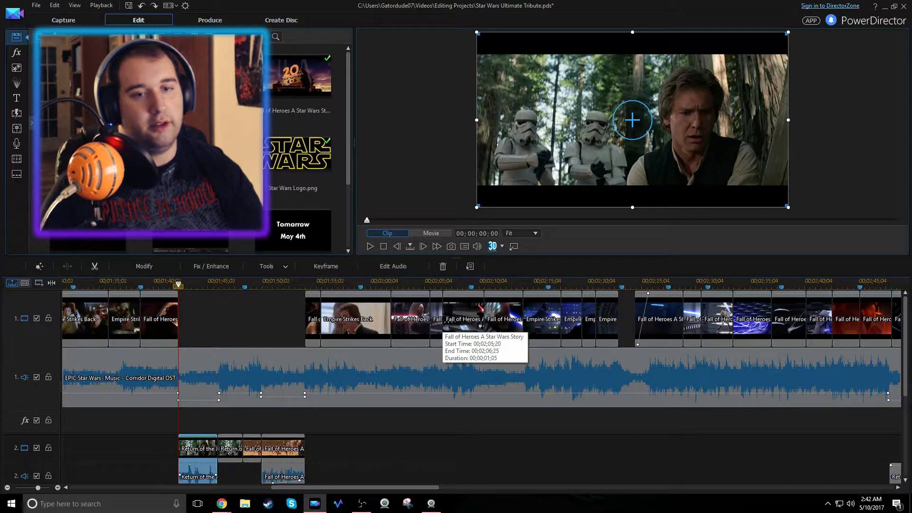
left_click(436, 318)
left_click(411, 318)
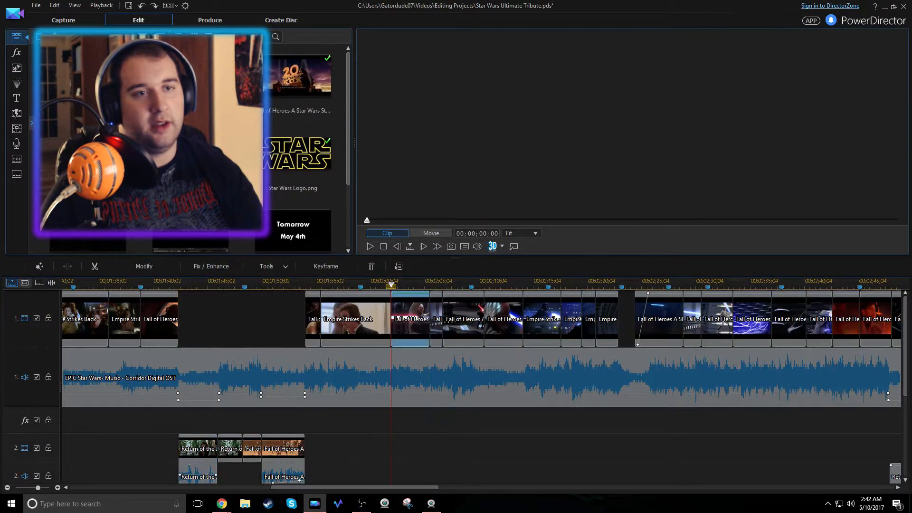
left_click(477, 318)
left_click(492, 318)
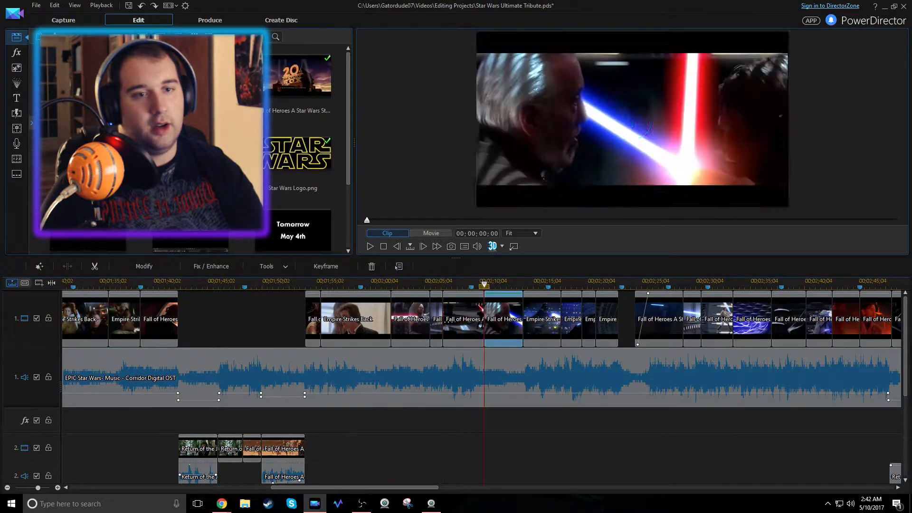
left_click(531, 318)
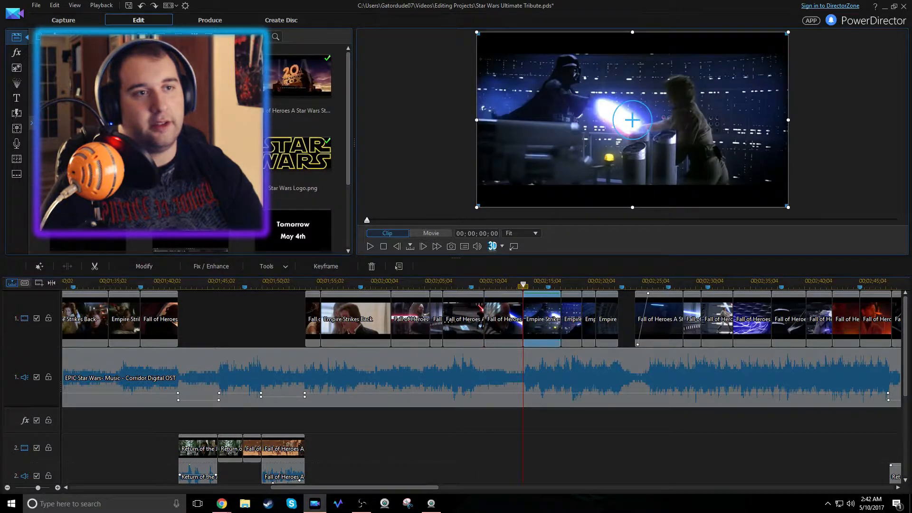
left_click(406, 319)
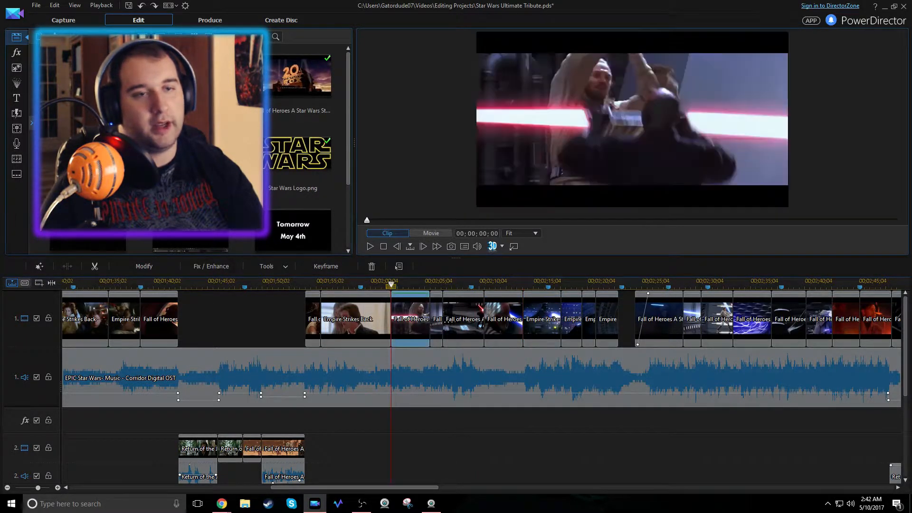
Play the movie from the Empire Strikes Back clip of Han Solo on video track 1 to 00;02;03;19
left_click(328, 320)
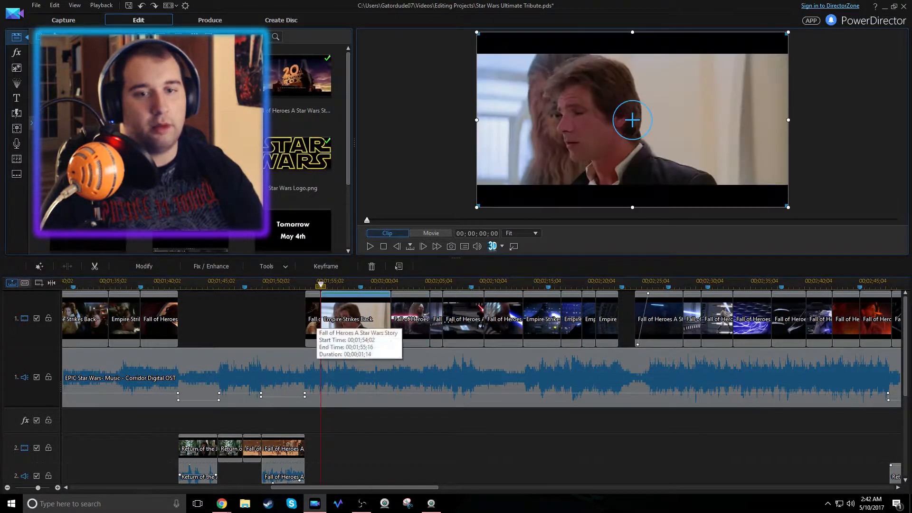
left_click_drag(430, 281, 391, 281)
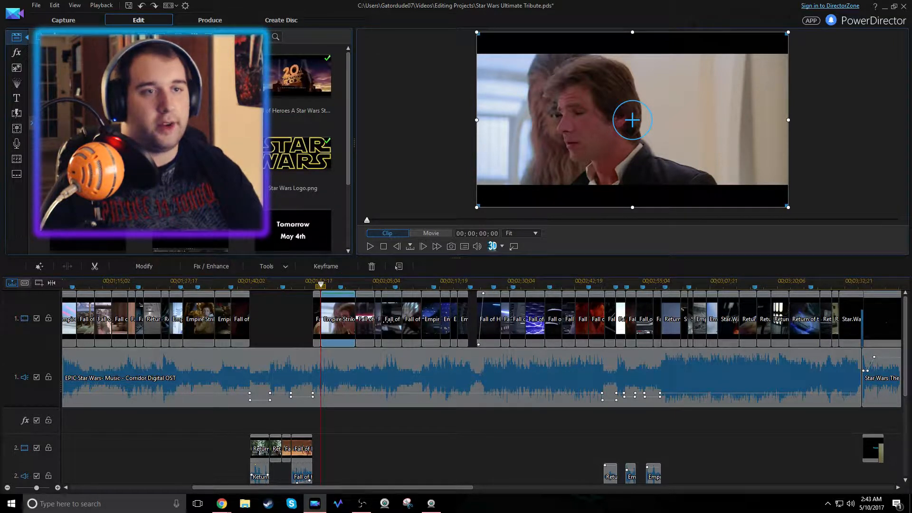
key("space")
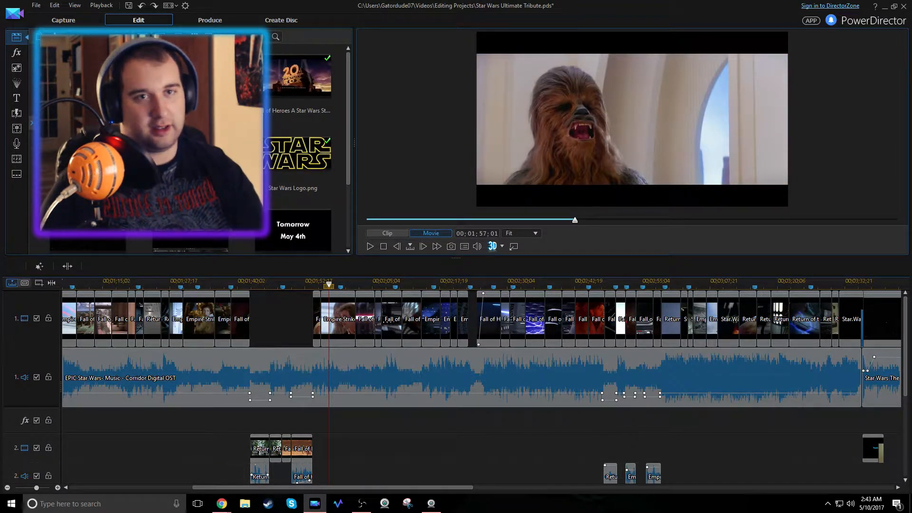
key("space")
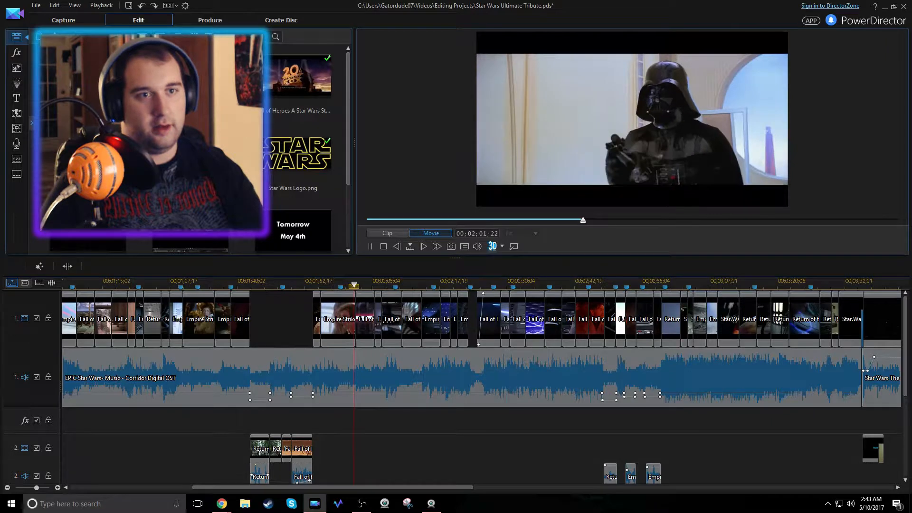
key("space")
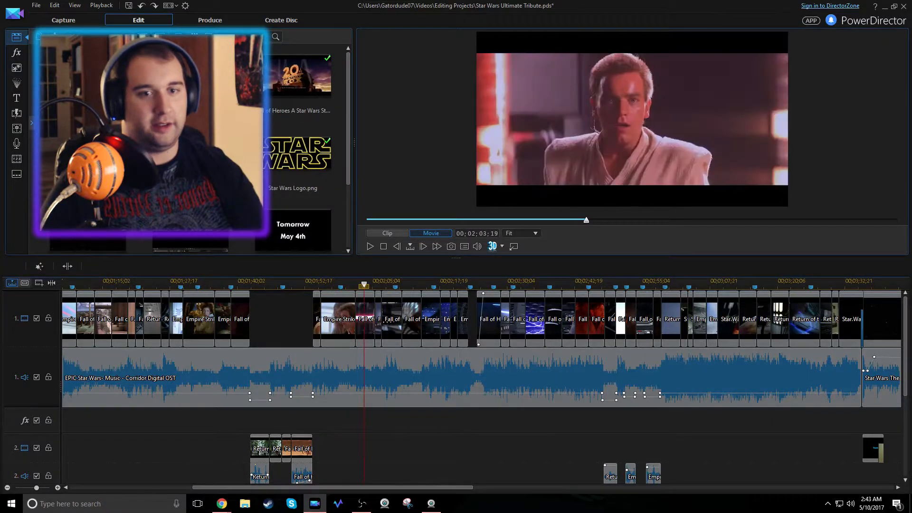
Play from 00;02;26;07 to 00;02;32;25 with video track 1 temporarily hidden to hear only the music
left_click_drag(455, 284, 448, 283)
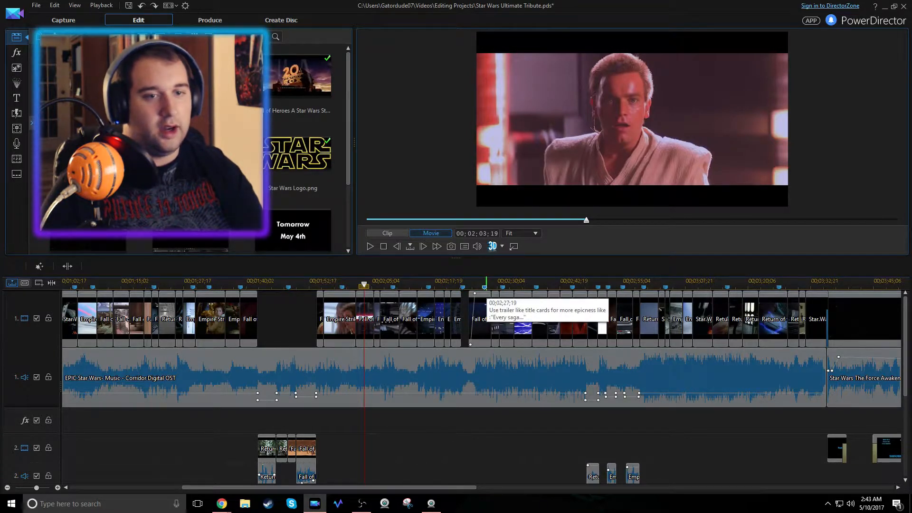
scroll(485, 291, "down", 2)
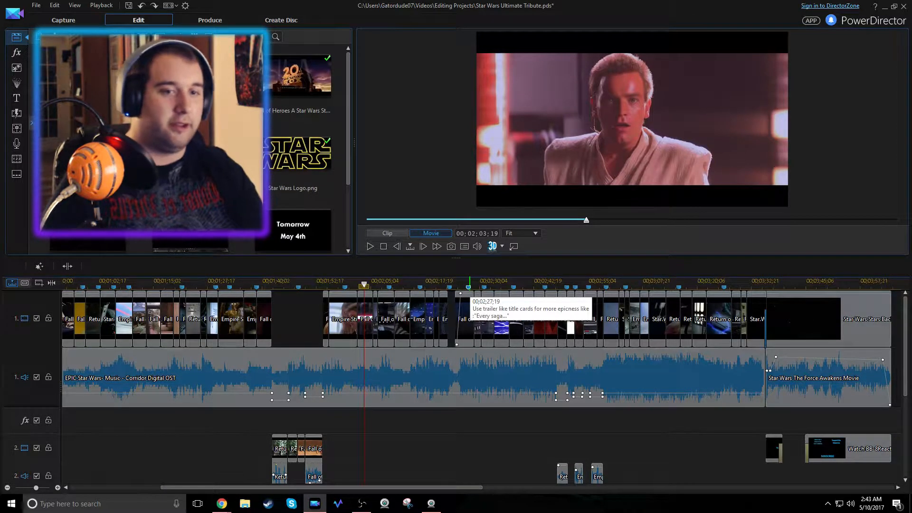
left_click(462, 281)
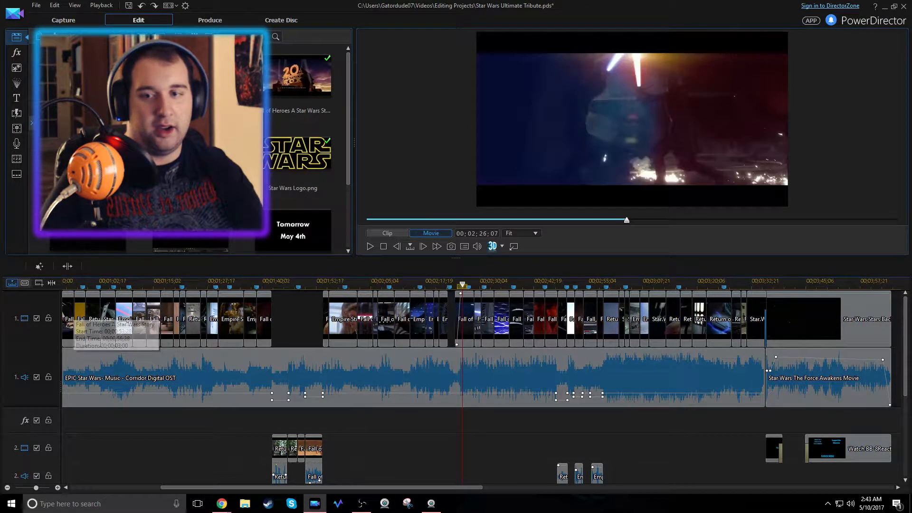
left_click(36, 318)
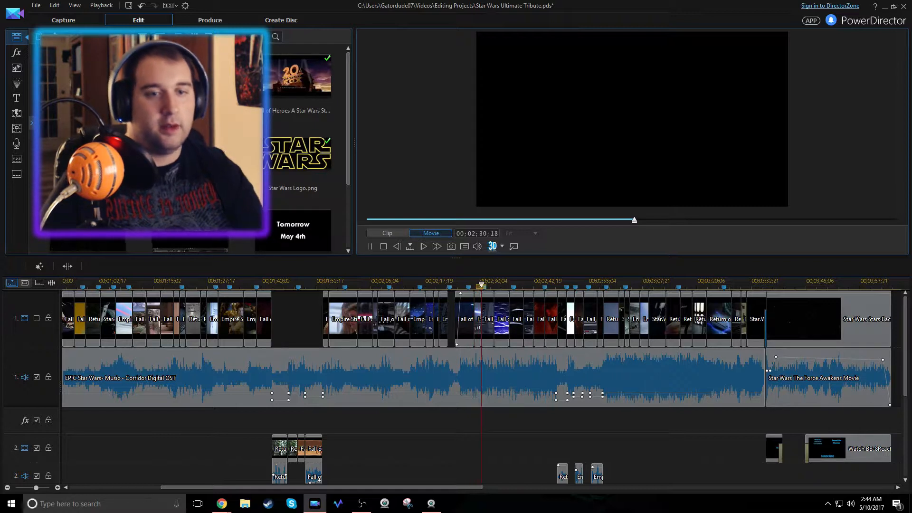
key("space")
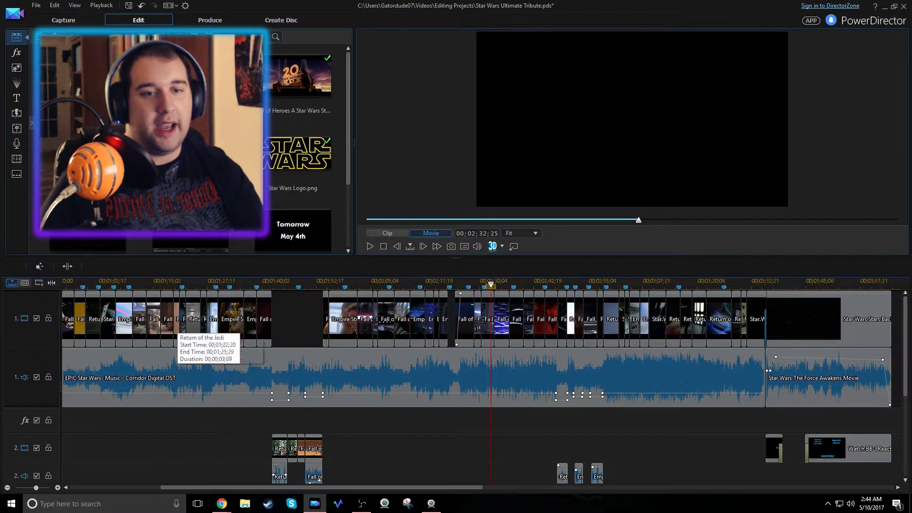
Play the faded-in Fall of Heroes clip after the second gap on video track 1 and replay it up to 00;02;27;14
left_click(469, 286)
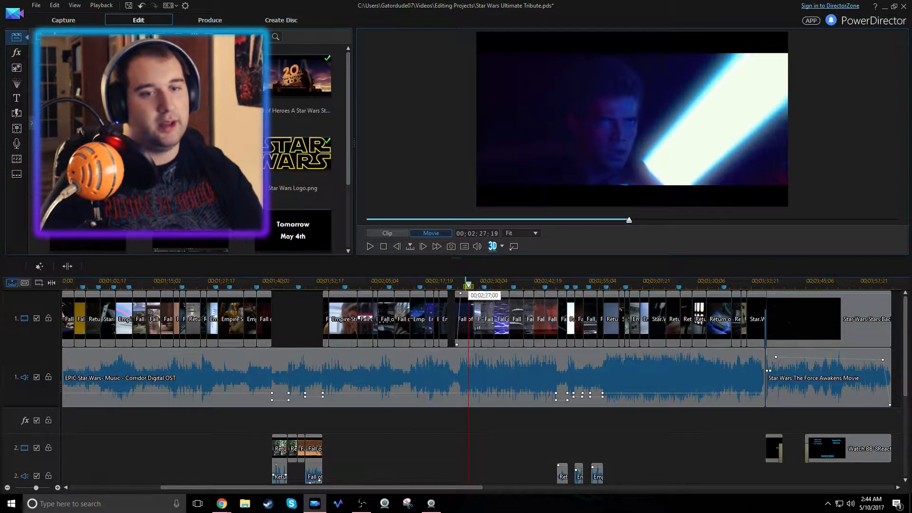
left_click_drag(501, 281, 521, 281)
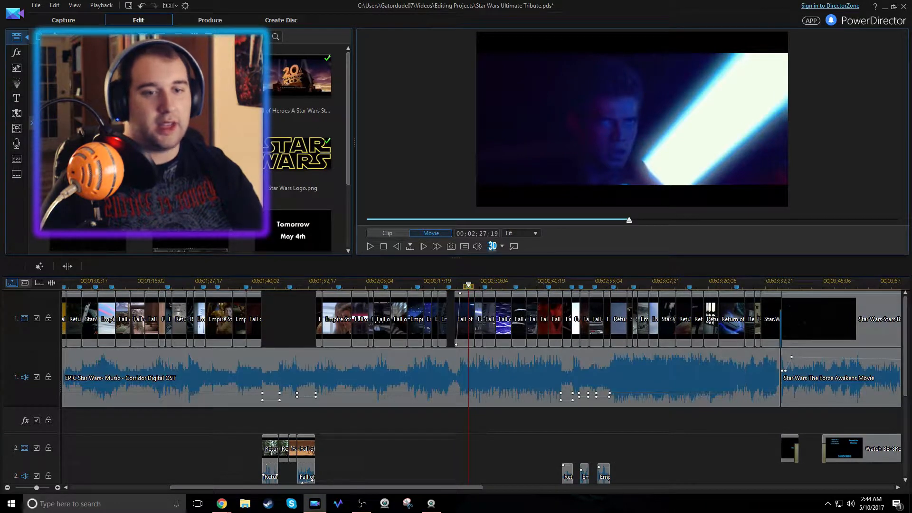
left_click(466, 316)
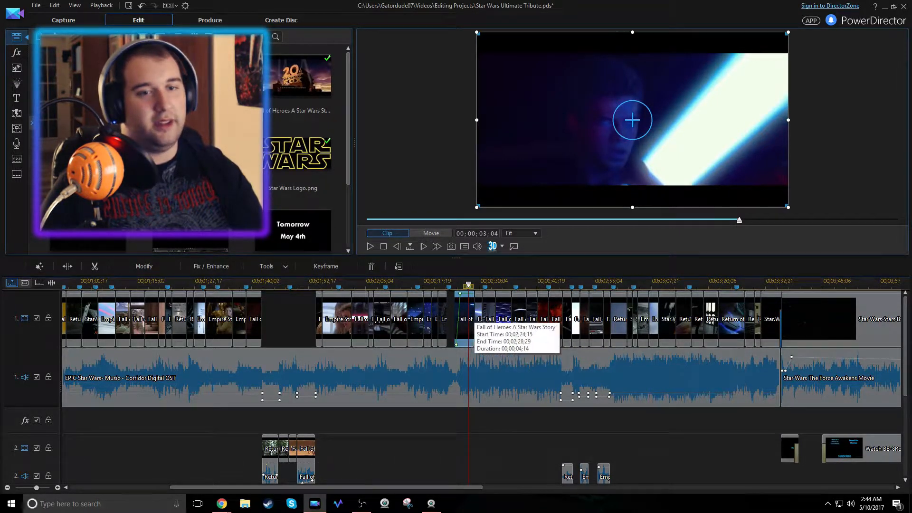
left_click(449, 287)
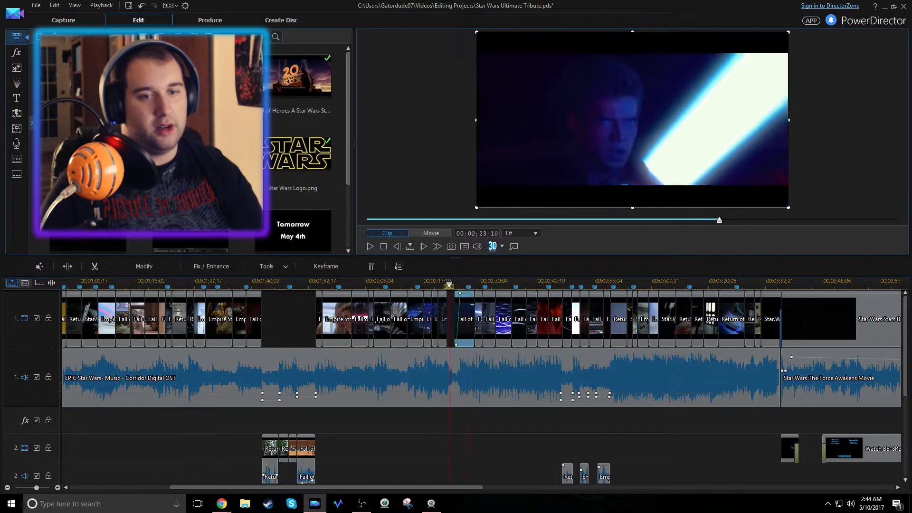
left_click(455, 358)
key("space")
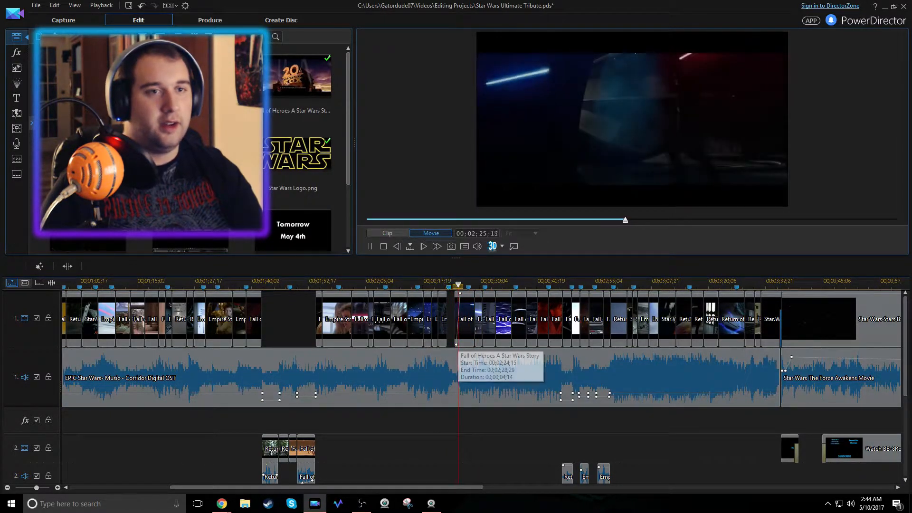
key("space")
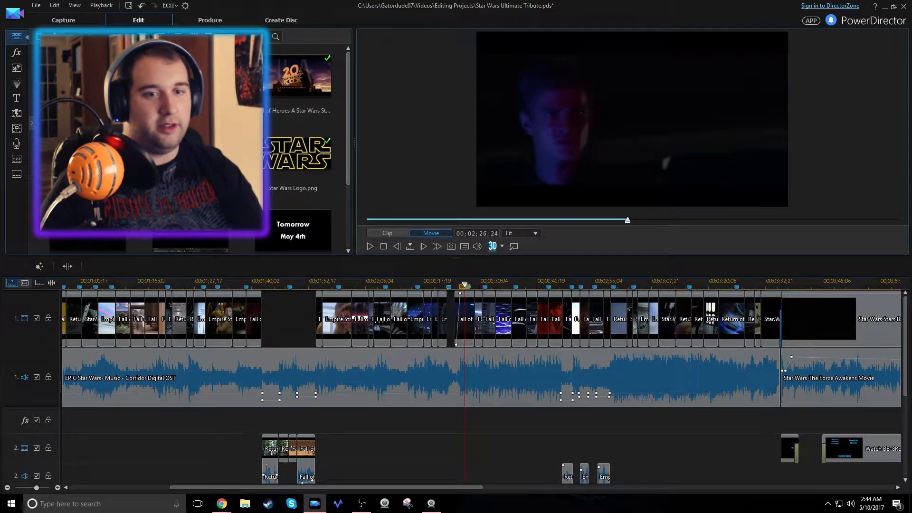
left_click_drag(463, 286, 459, 286)
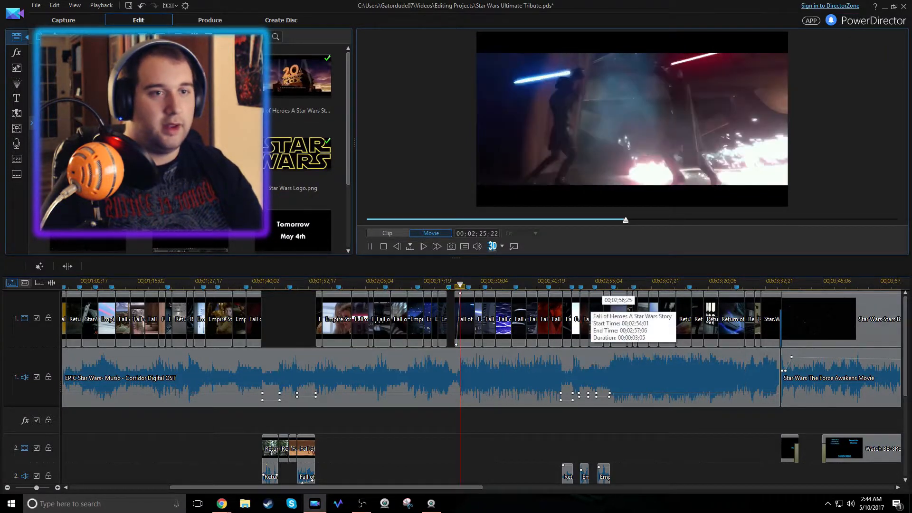
key("space")
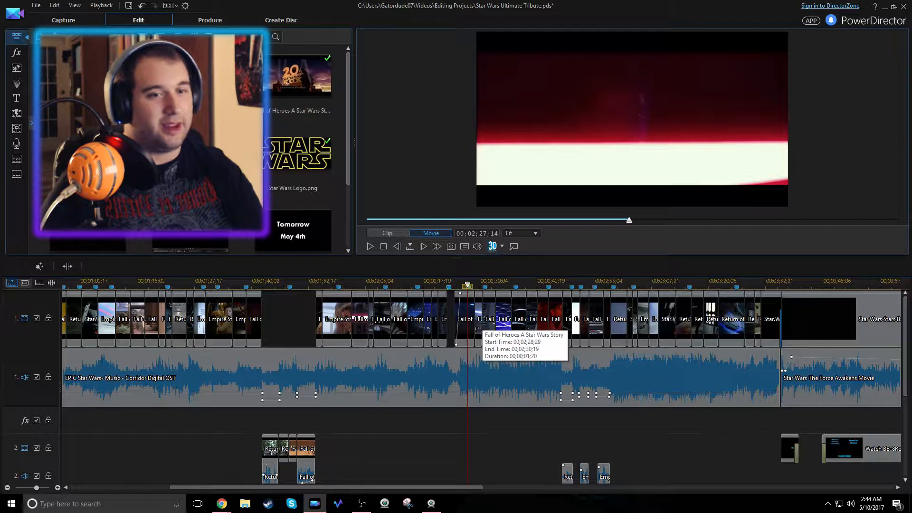
Preview the Fall of Heroes duel and lightning clips on video track 1, and play from the Yoda clip to 00;02;46;05
left_click(475, 321)
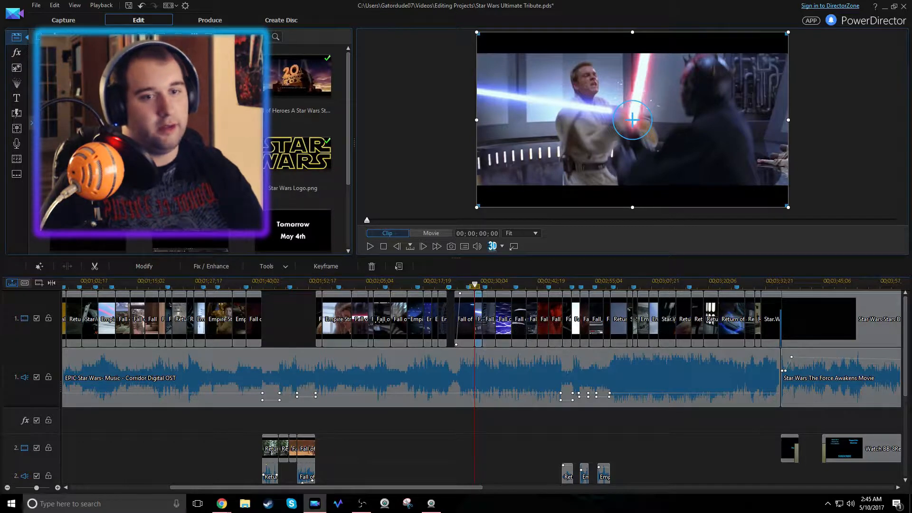
left_click(503, 317)
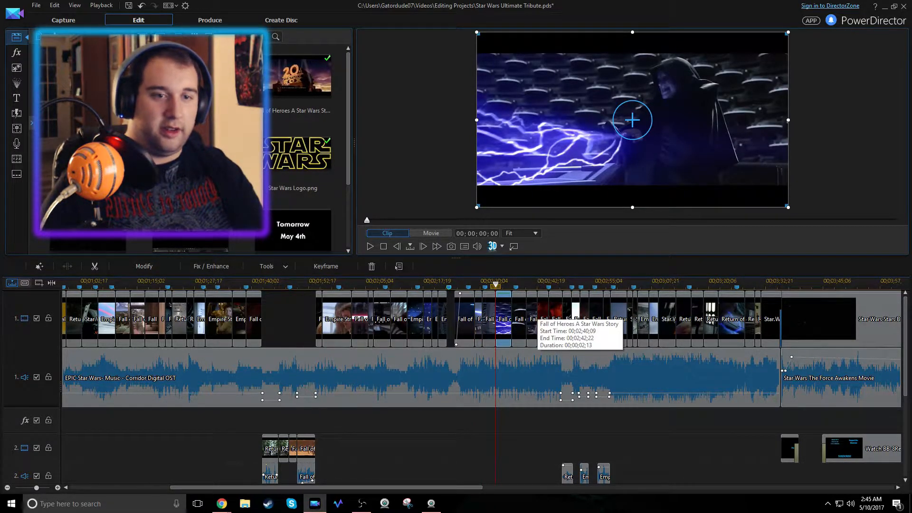
left_click(541, 317)
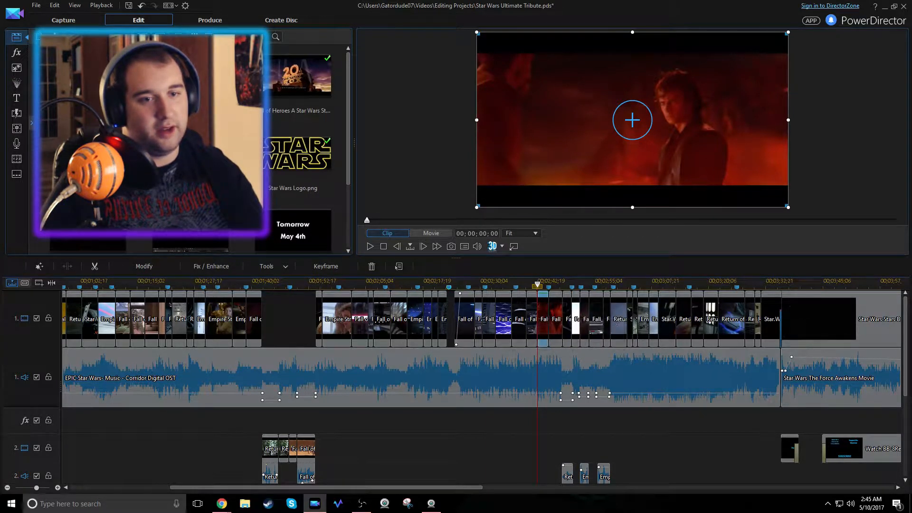
left_click(531, 315)
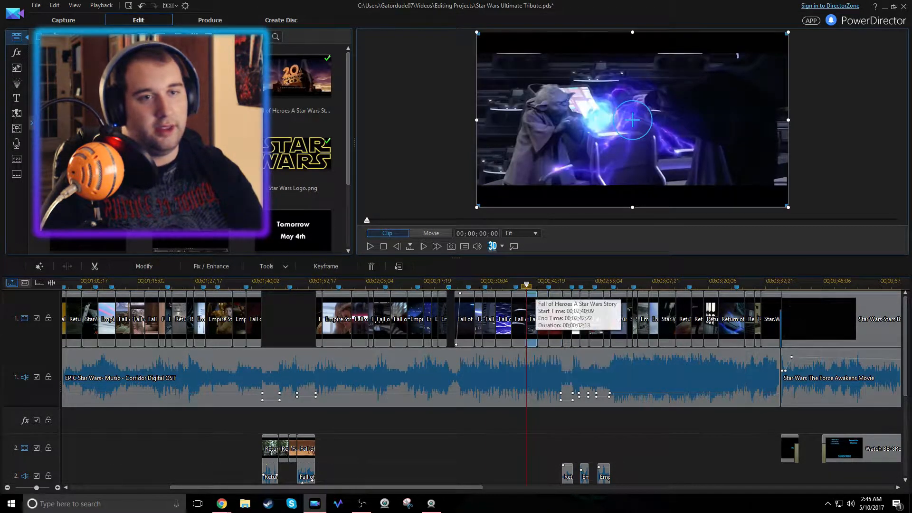
key("space")
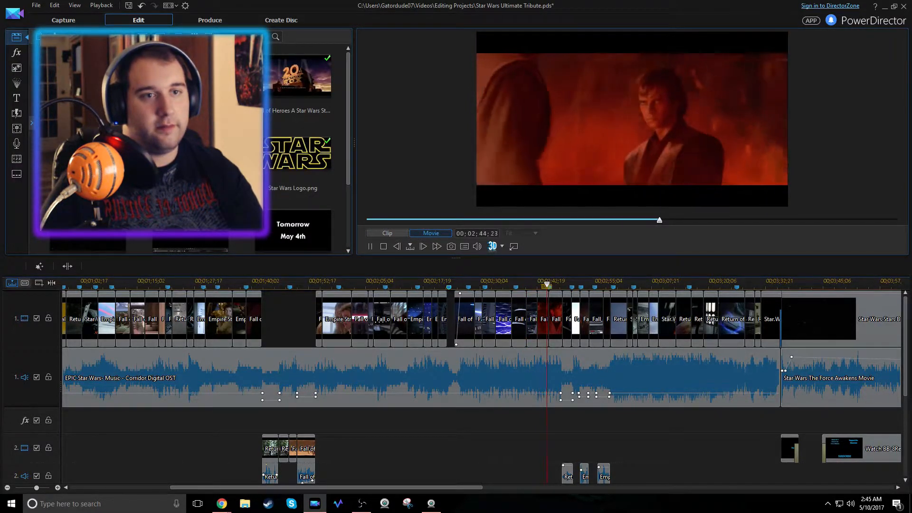
key("space")
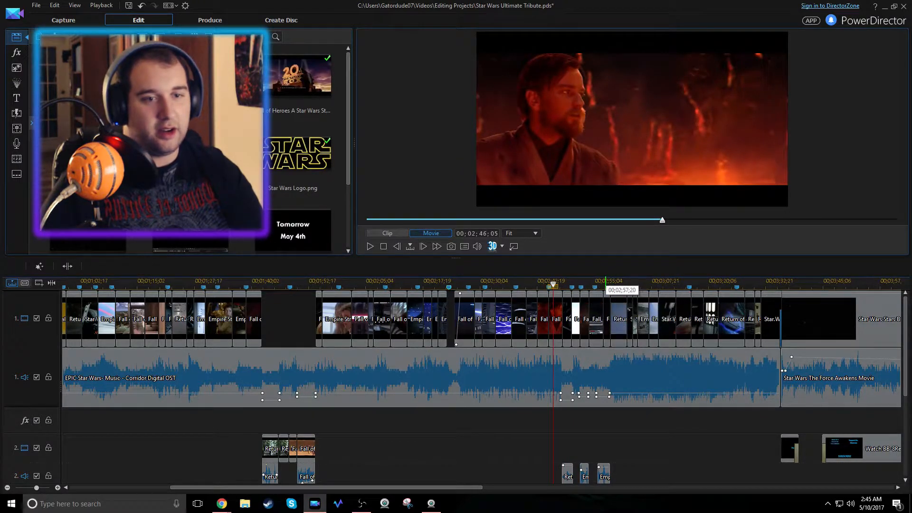
Examine the section around 00;02;46;05 and preview the two red lava-scene Fall of Heroes clips on video track 1
scroll(607, 281, "up", 2)
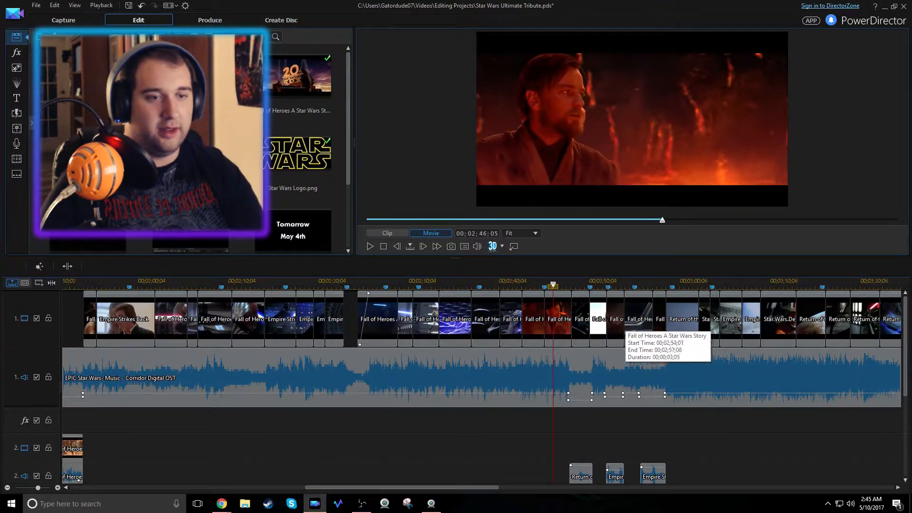
left_click_drag(692, 282, 583, 281)
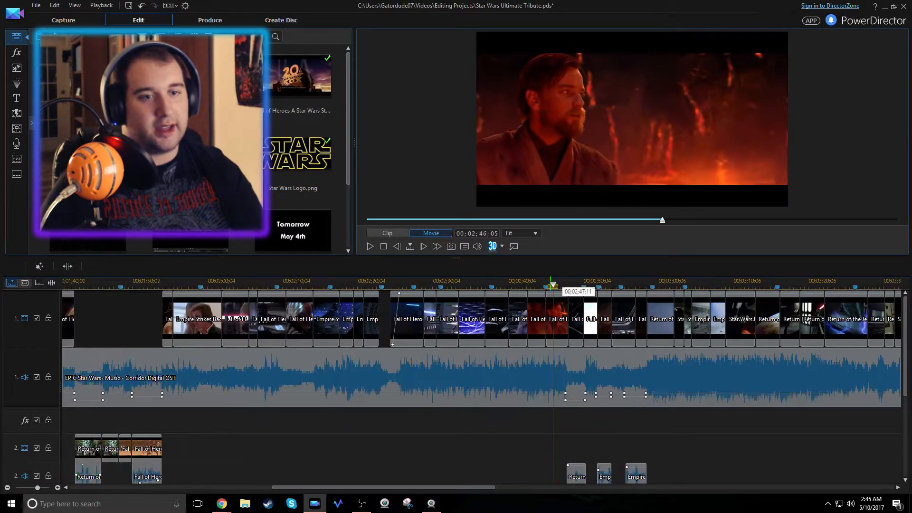
left_click_drag(672, 281, 639, 281)
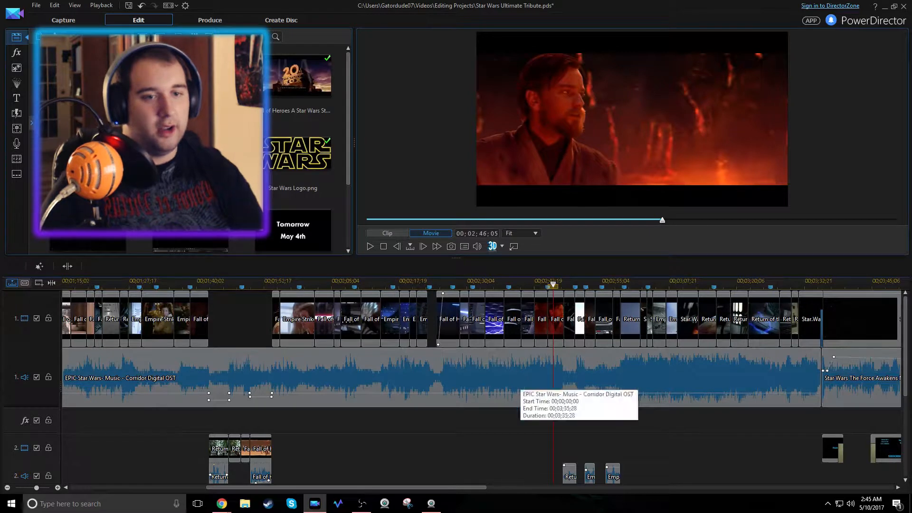
left_click(541, 317)
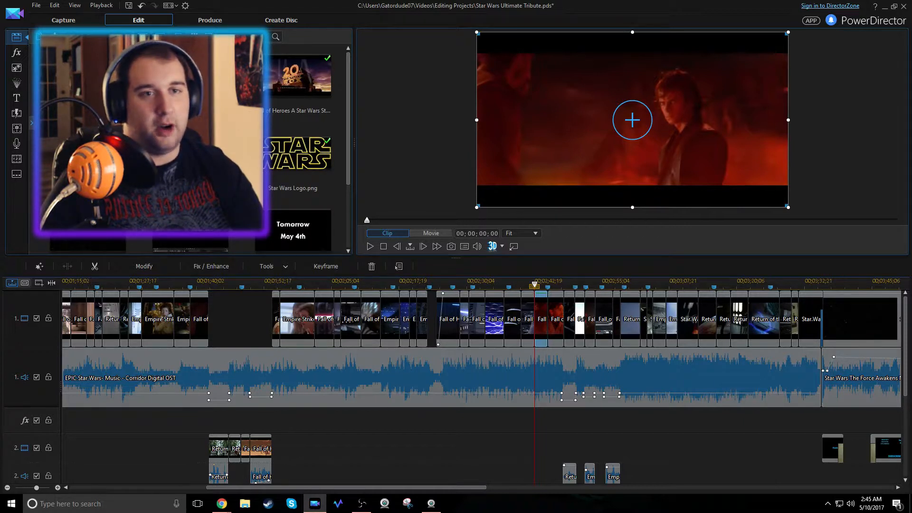
left_click(556, 317)
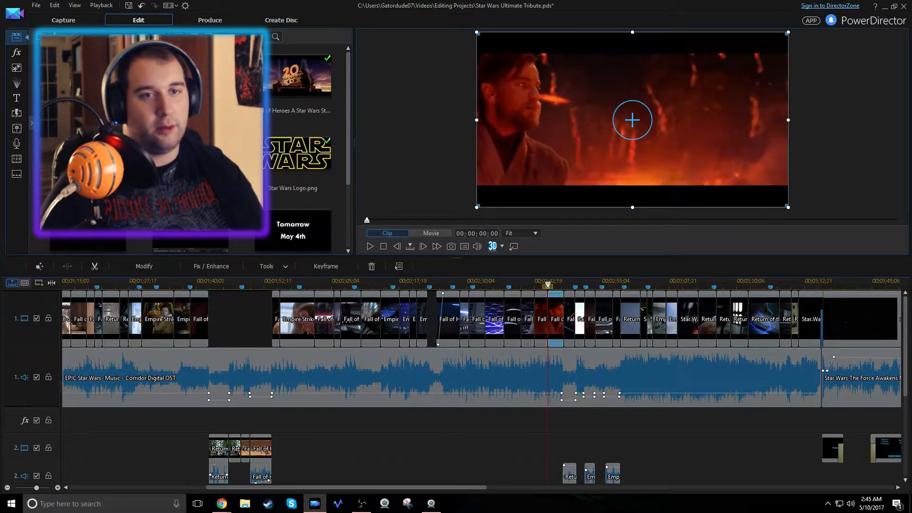
Select the second red lava-scene Fall of Heroes clip on video track 1 and play from it to 00;02;48;06
left_click(543, 328)
left_click(555, 327)
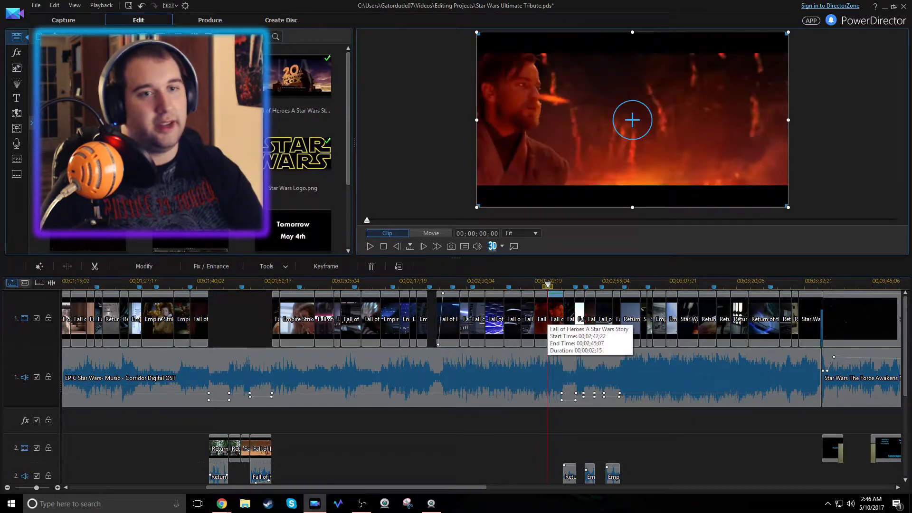
key("space")
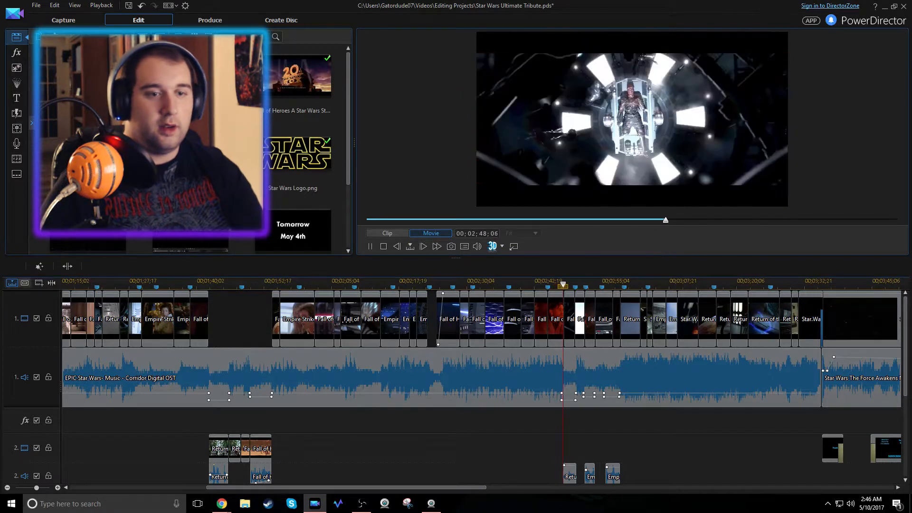
key("space")
Locate the first Empire Strikes Back dialogue clip on audio track 2 and play from its start to 00;03;01;05
left_click_drag(620, 283, 654, 282)
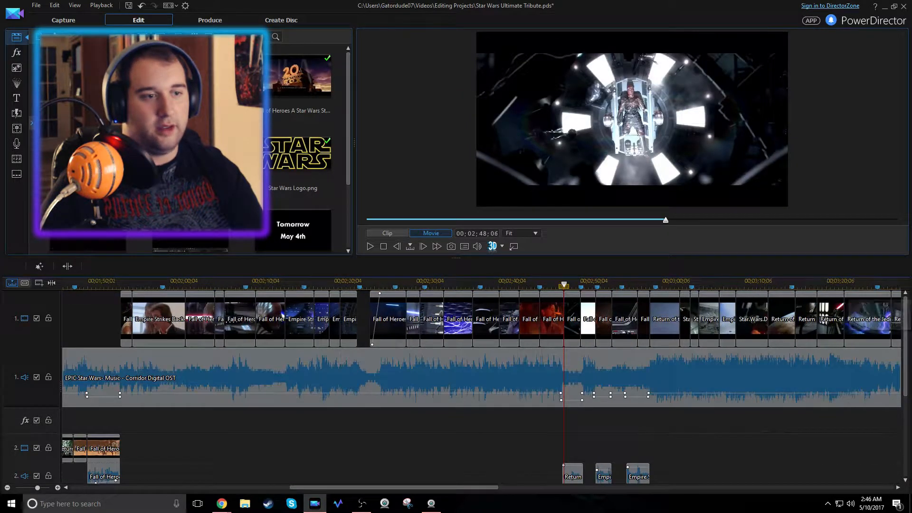
scroll(649, 401, "down", 4)
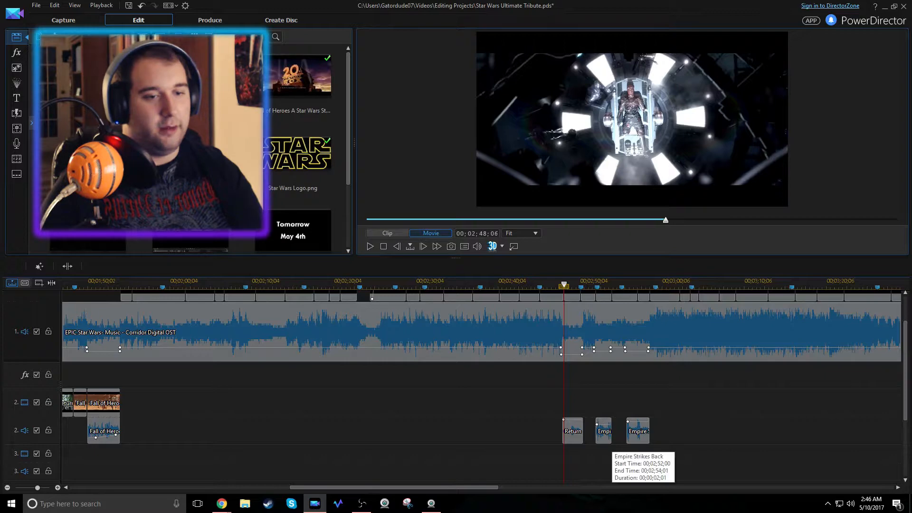
left_click(603, 432)
scroll(613, 327, "up", 1)
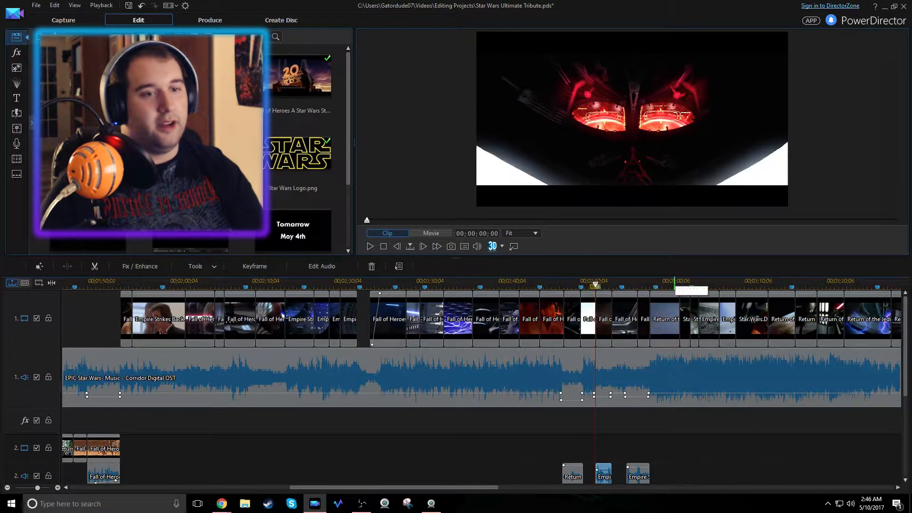
key("space")
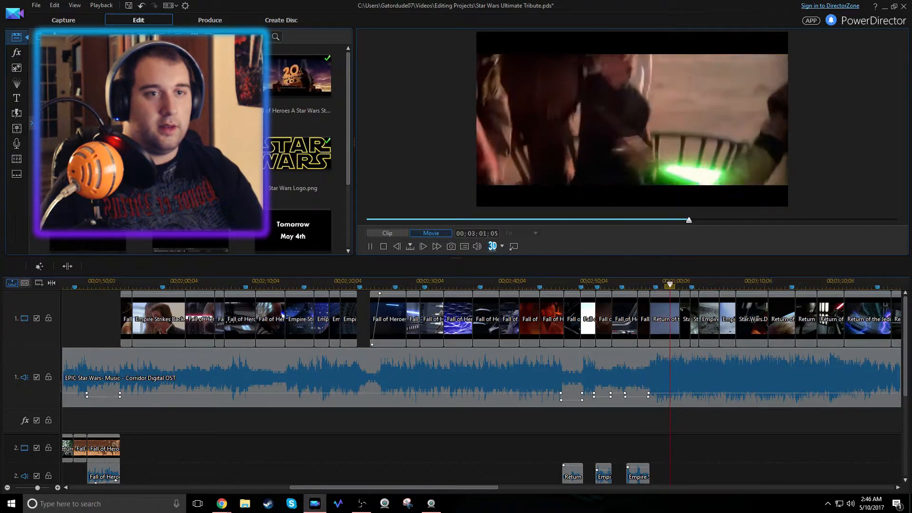
key("space")
Examine the shots above the Empire Strikes Back dialogue clips at 00;02;52;28 and 00;02;56;27, and the baby shot at 00;02;57;23
left_click(603, 283)
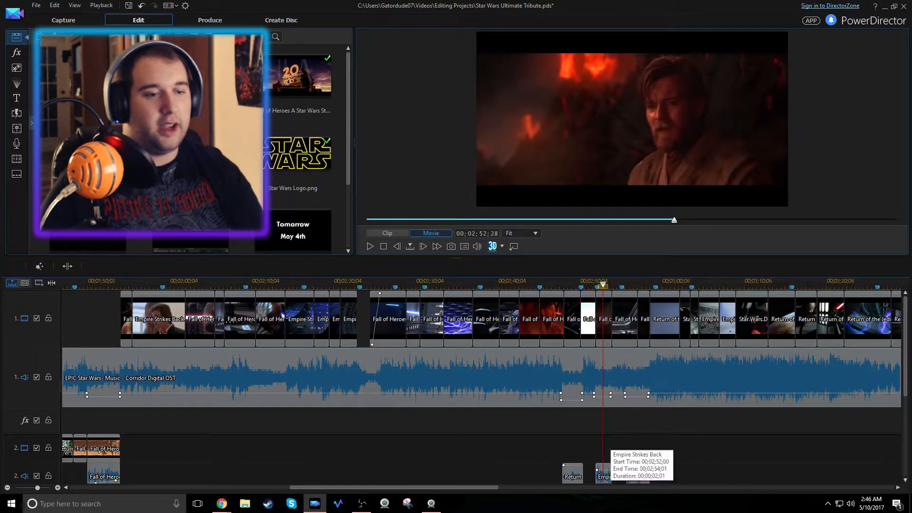
scroll(610, 452, "down", 1)
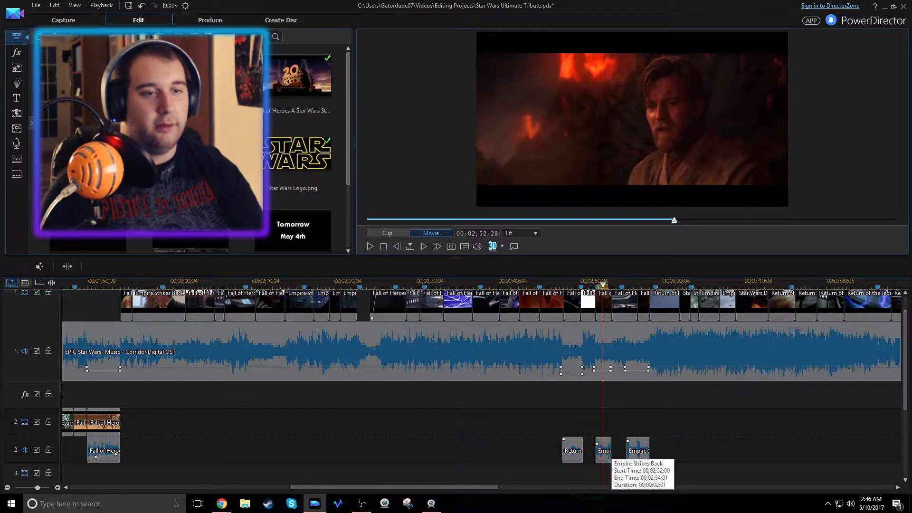
scroll(611, 329, "up", 1)
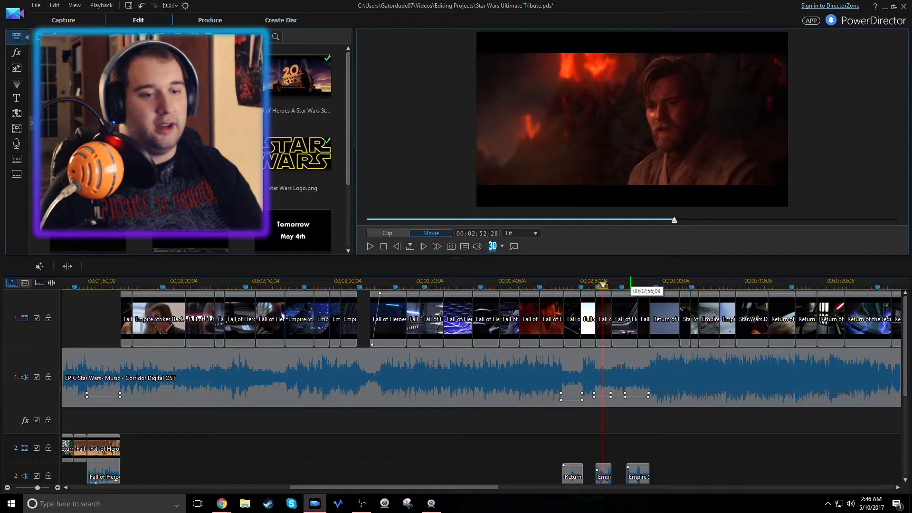
left_click(631, 285)
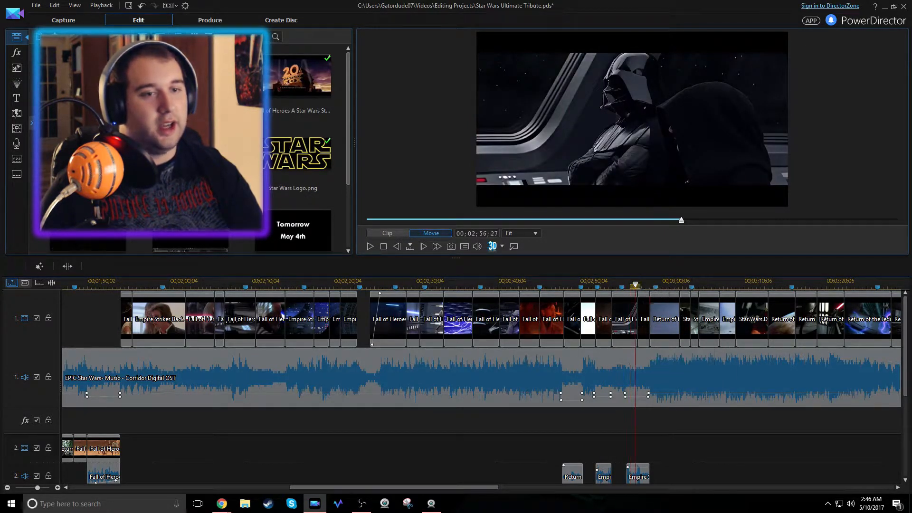
left_click(645, 327)
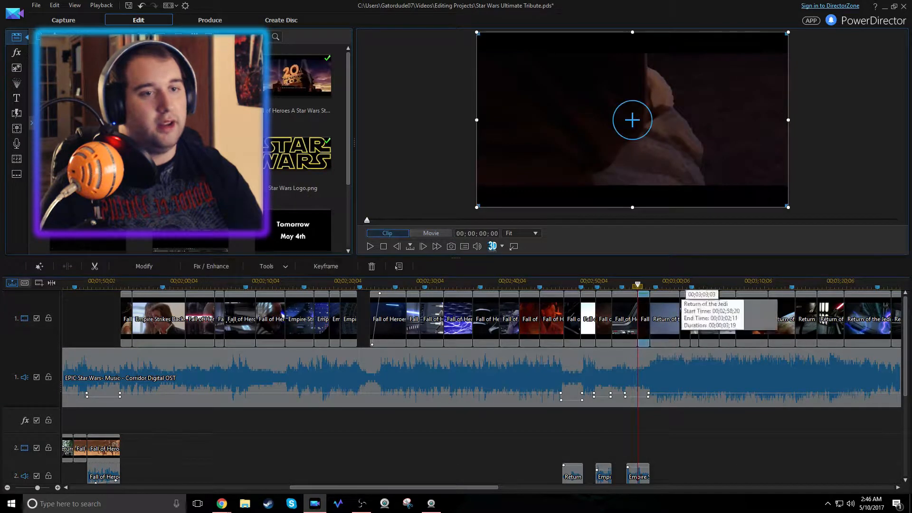
left_click_drag(637, 285, 642, 285)
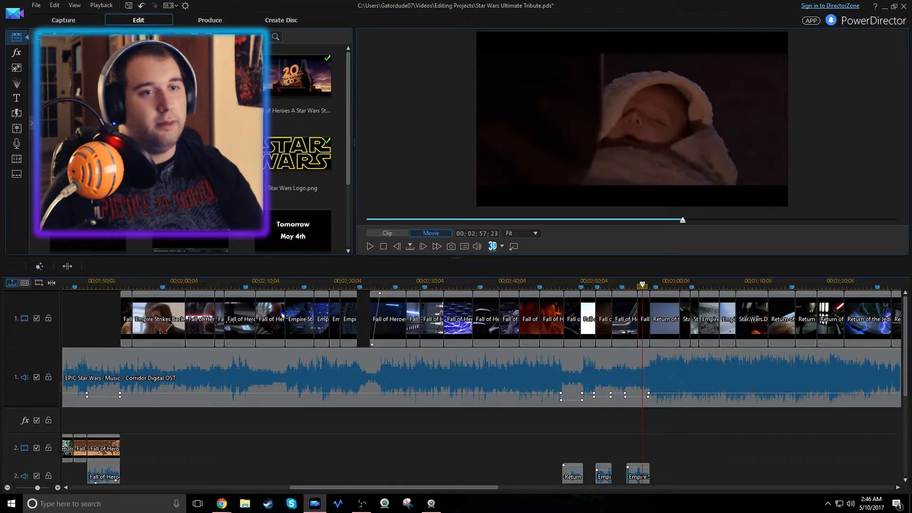
Examine the section around the "Anakin falls Luke Rises" marker and play the adjacent Return of the Jedi clip to 00;02;59;29
left_click_drag(762, 281, 716, 281)
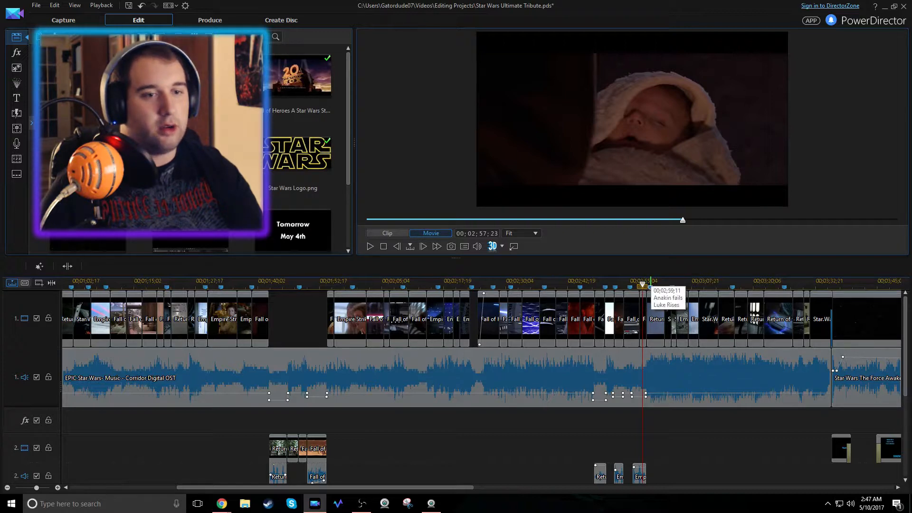
left_click_drag(660, 281, 741, 283)
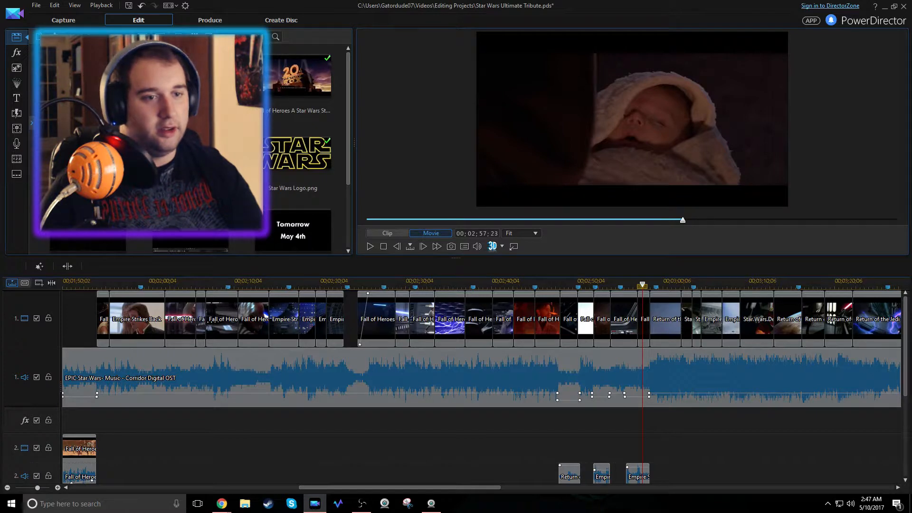
left_click_drag(723, 282, 329, 282)
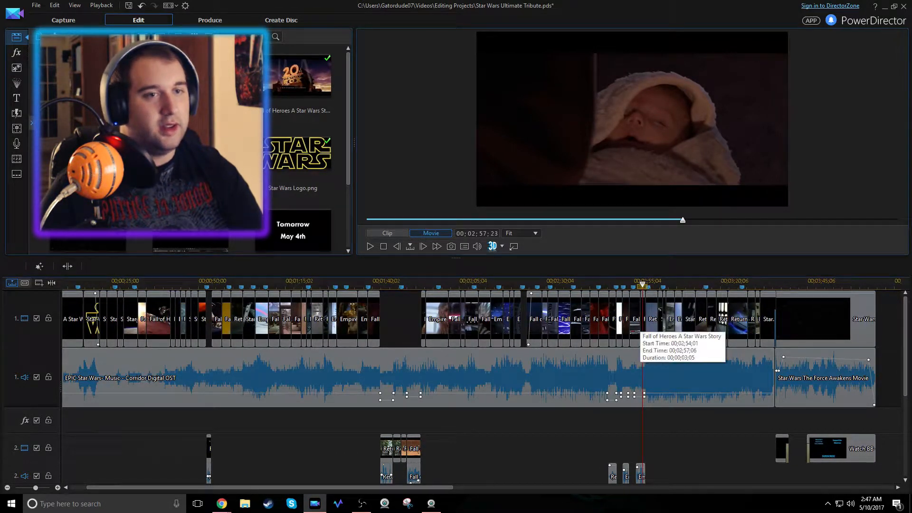
left_click_drag(676, 282, 718, 282)
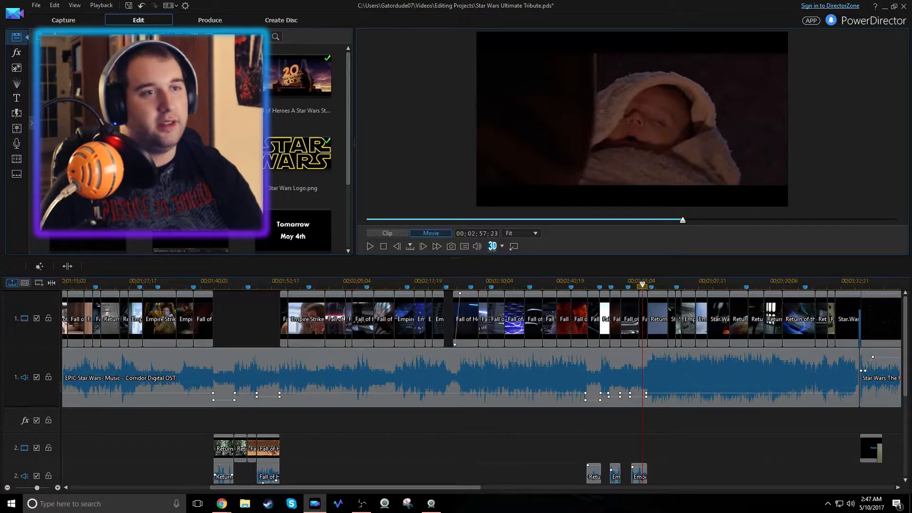
left_click(661, 333)
key("space")
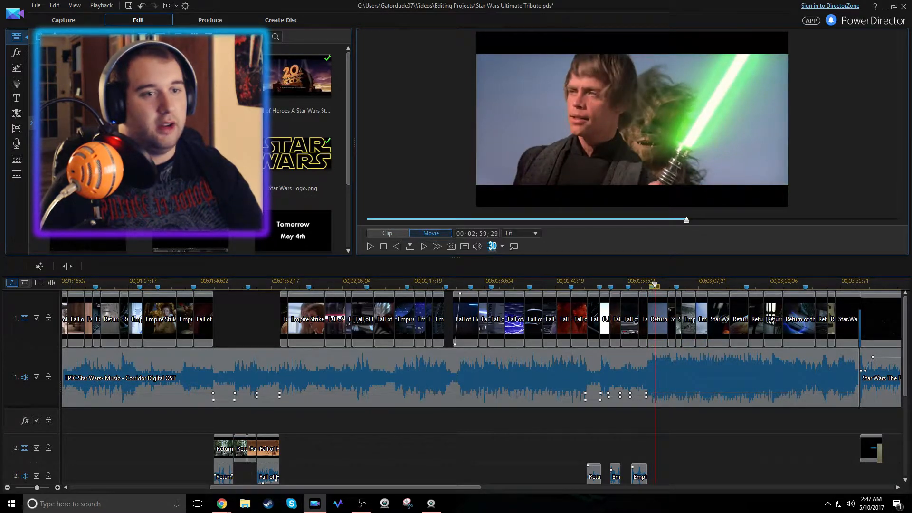
Preview the space-battle frame at 00;03;16;02 and the Empire Strikes Back and Star Wars pilot clips on video track 1
scroll(657, 298, "down", 3)
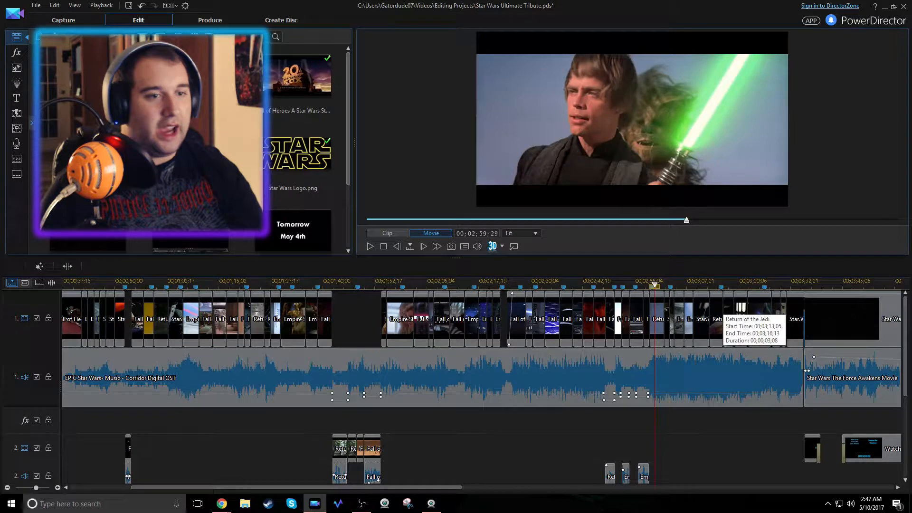
left_click(721, 313)
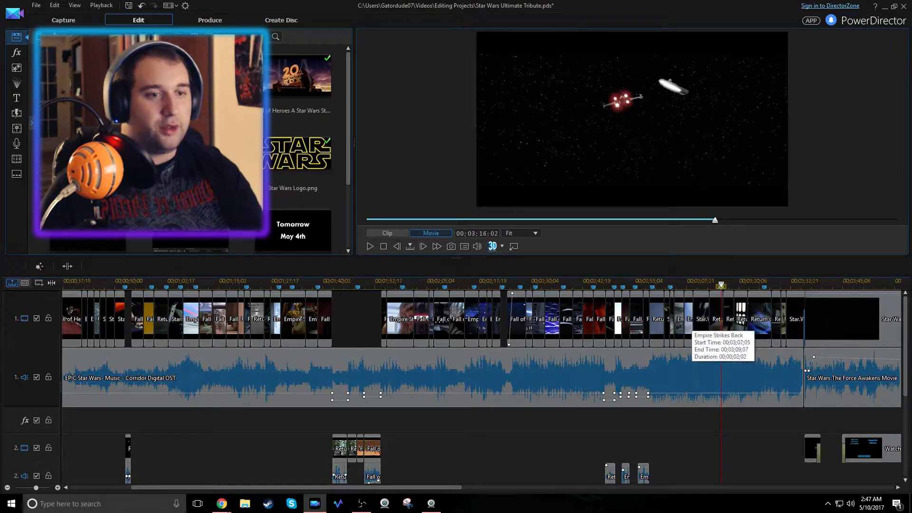
left_click(679, 319)
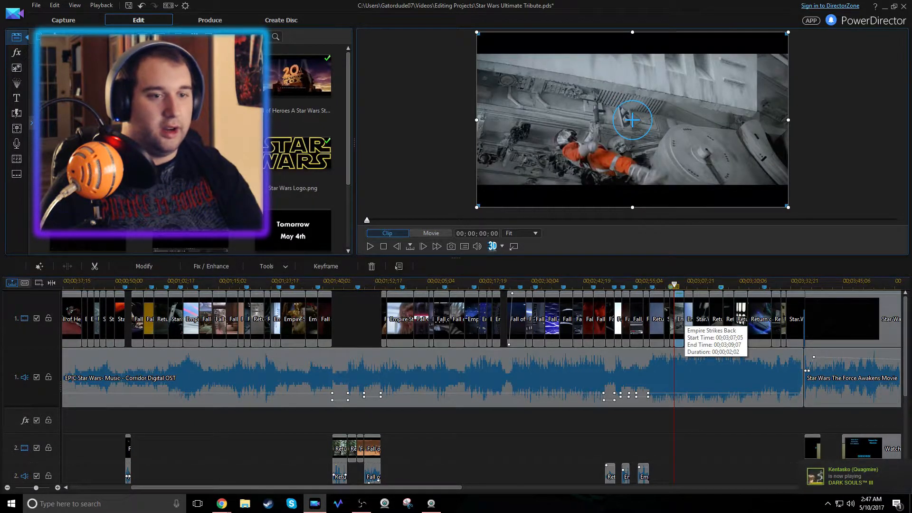
left_click(689, 318)
left_click(701, 318)
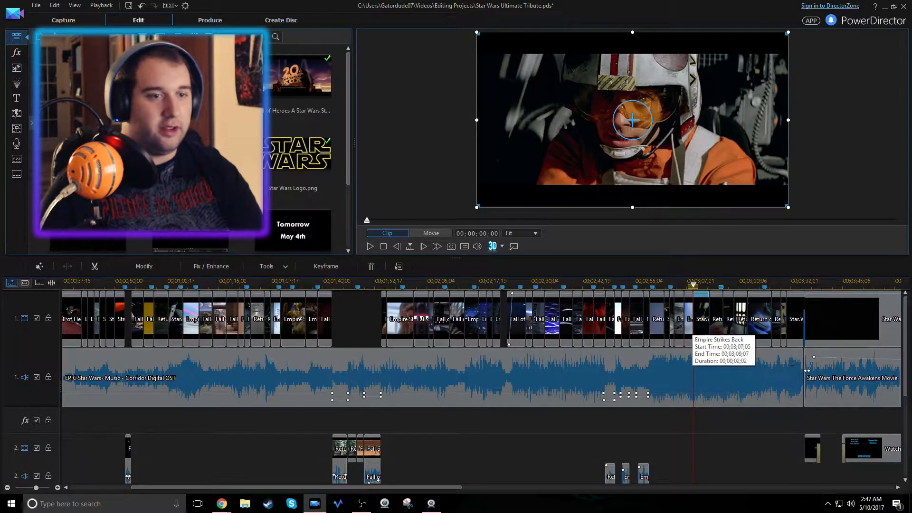
Preview the Return of the Jedi duel and lightning clips and the final Star Wars Death Star clip on video track 1
left_click(729, 319)
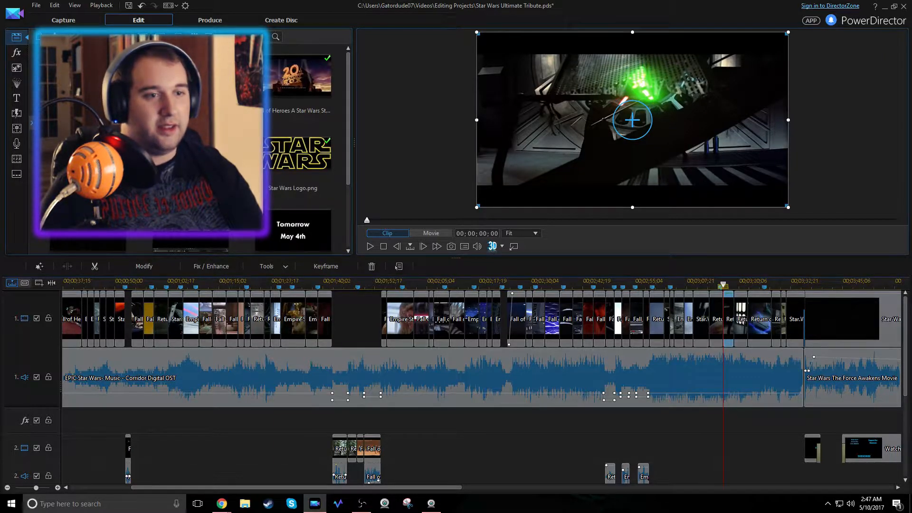
left_click(716, 321)
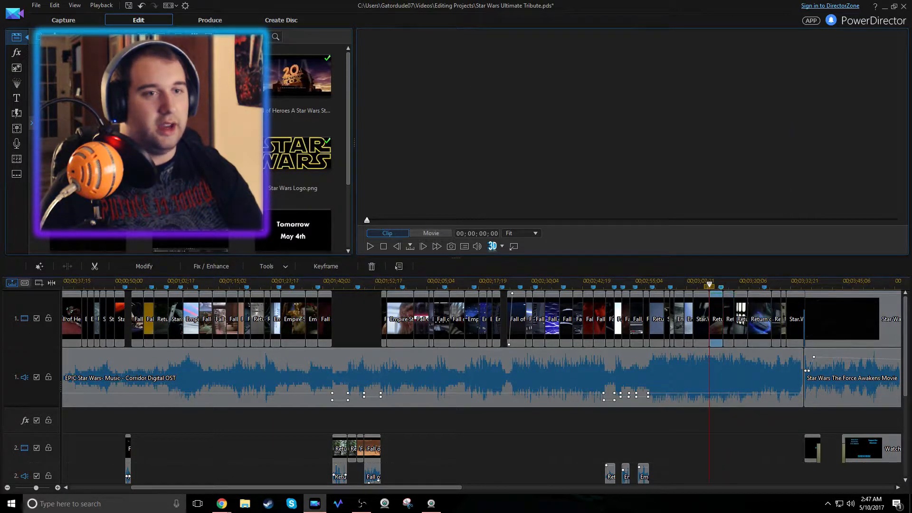
left_click(760, 328)
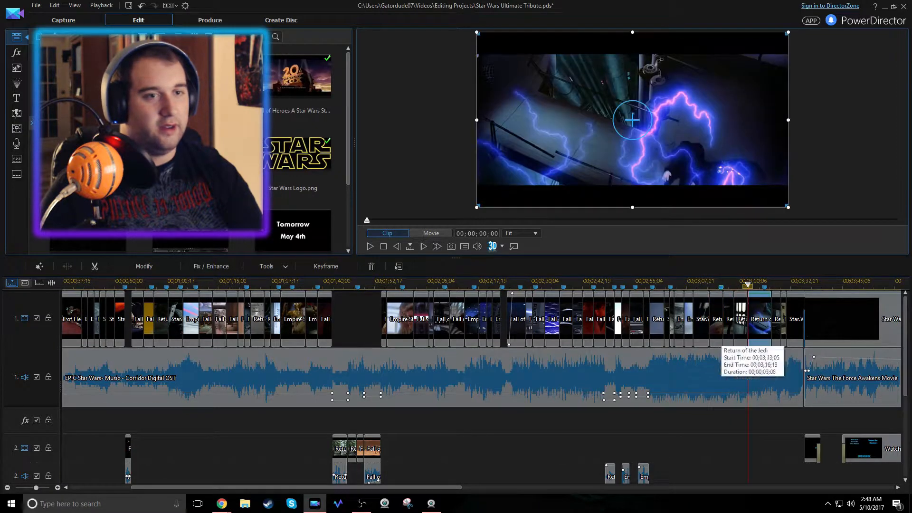
left_click(790, 327)
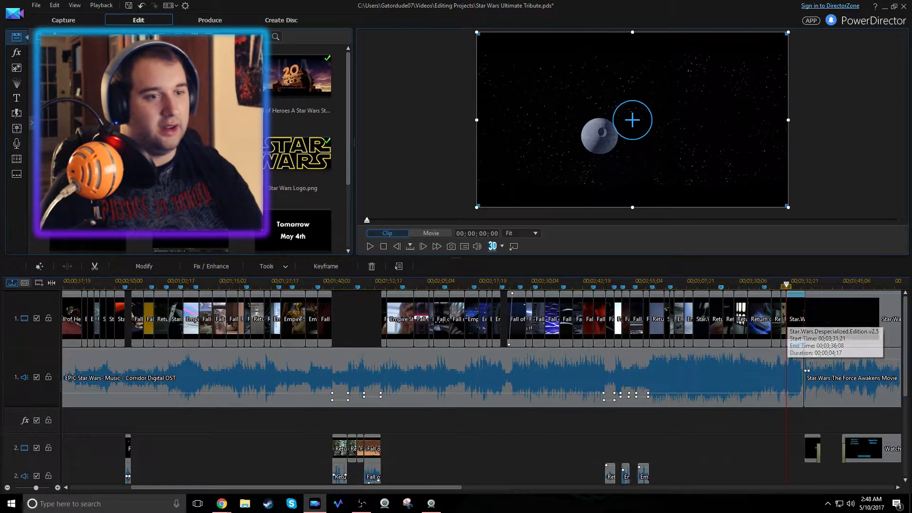
Play from the Return of the Jedi lightning clip through the following battle shots to the explosion just past 00;03;31;00
left_click(766, 321)
key("space")
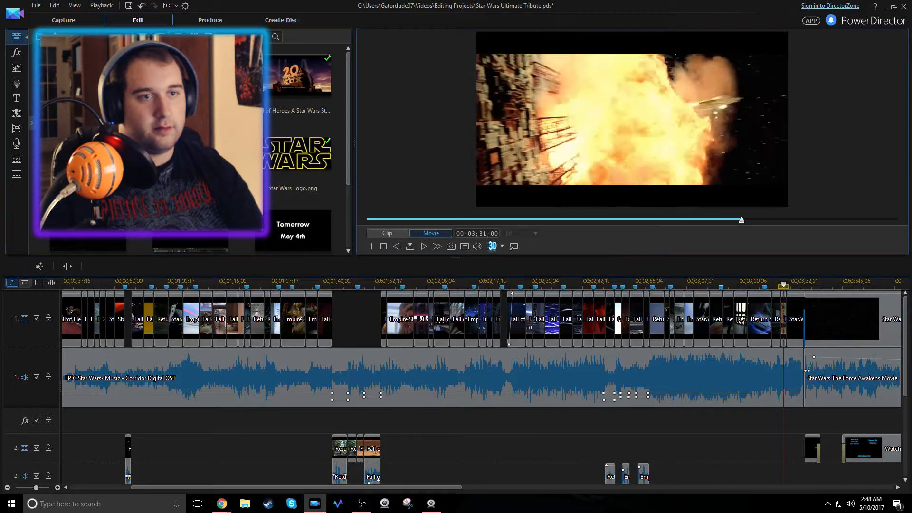
key("space")
Compare the short Death Star escape clip with the Death Star clip after it, and play the explosion to 00;03;33;16
left_click_drag(792, 285, 787, 285)
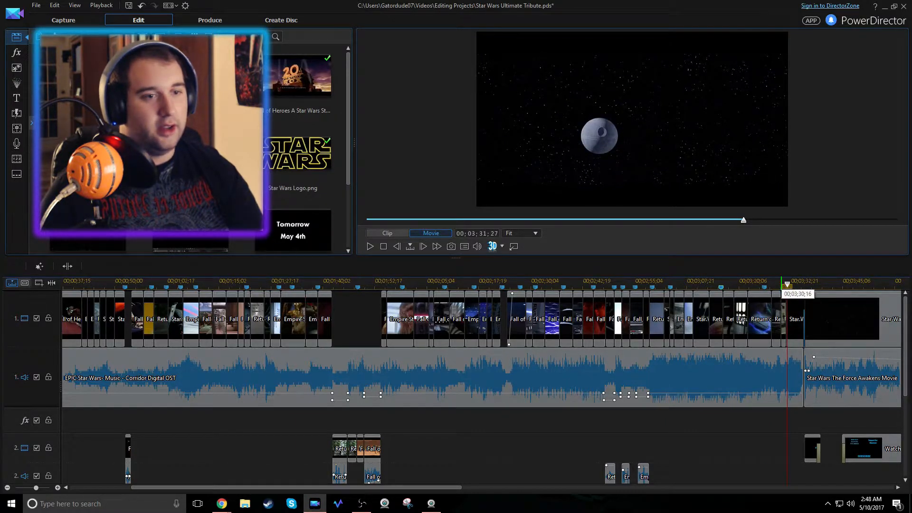
left_click(782, 315)
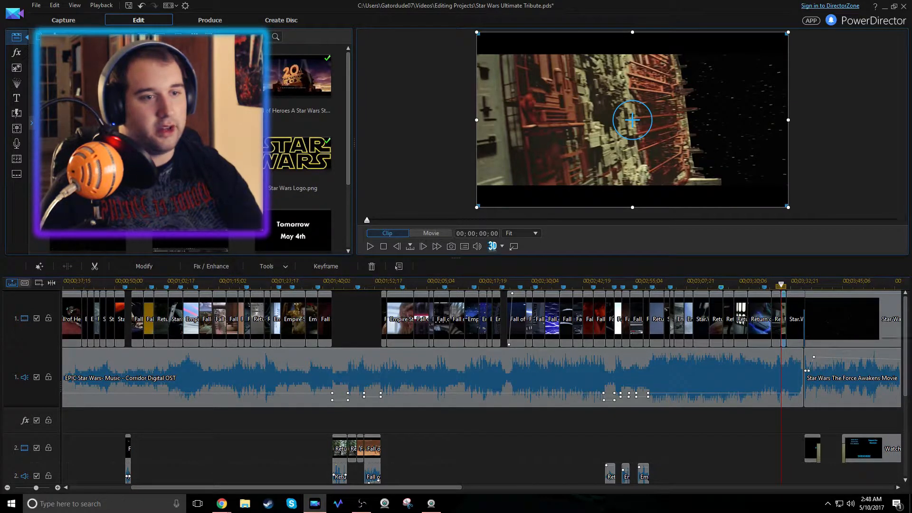
left_click(796, 314)
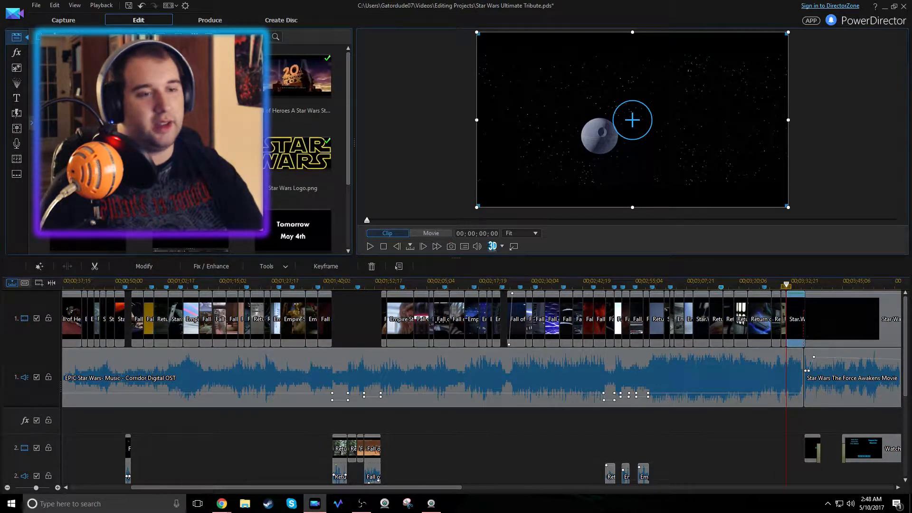
left_click_drag(821, 284, 564, 285)
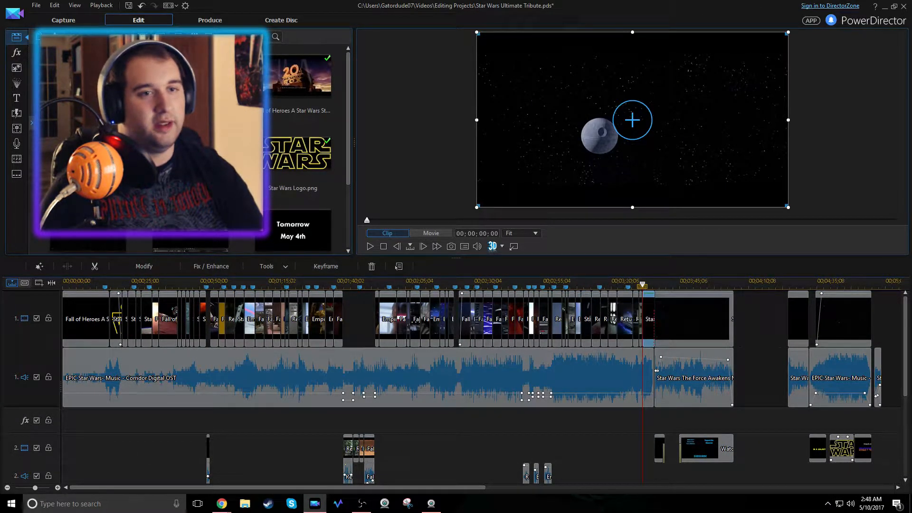
key("space")
key("space")
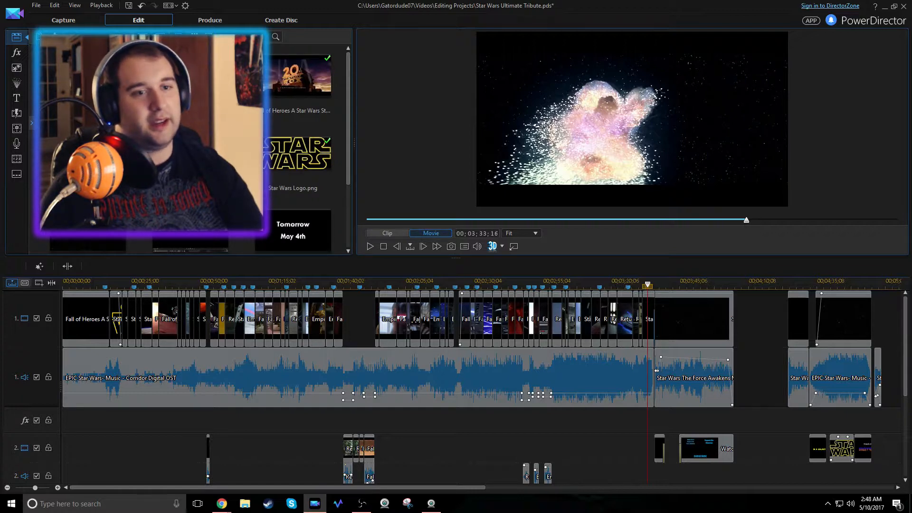
Play from 00;03;33;16 through the Star Wars The Force Awakens section to the end screen at 00;03;56;22
left_click_drag(685, 282, 708, 282)
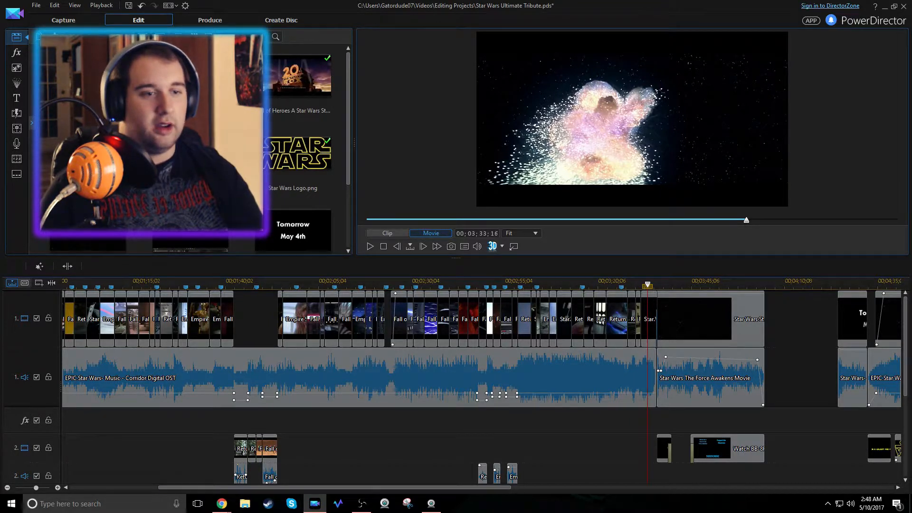
key("space")
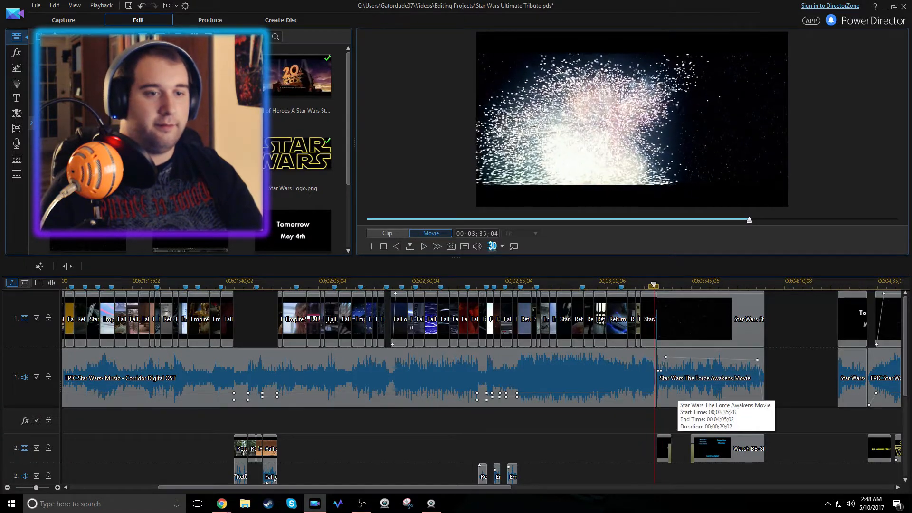
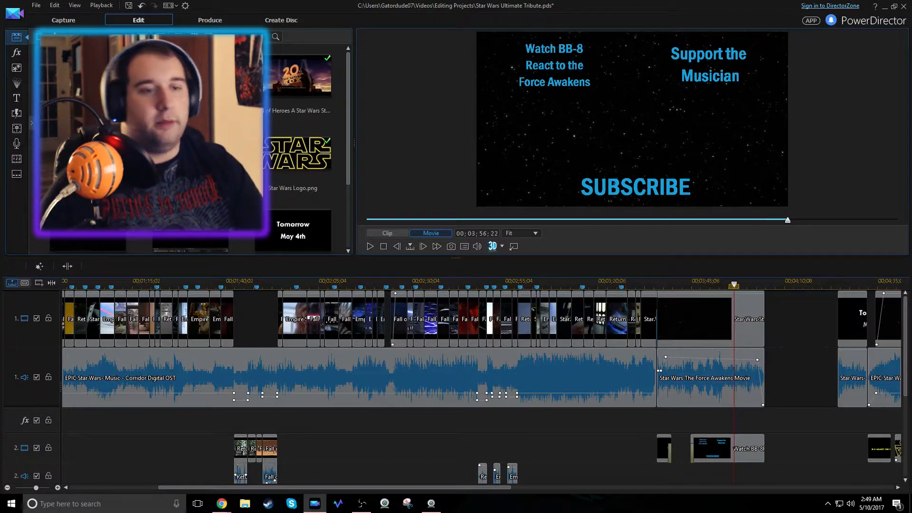
left_click_drag(770, 282, 520, 298)
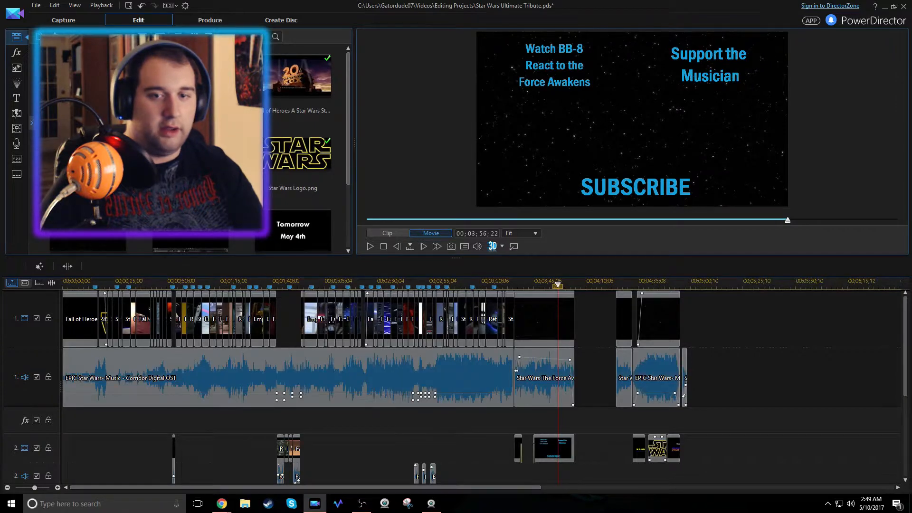
Go to the Return of the Jedi clip on video track 2 at 00;01;43;23 and examine the tracks around it
left_click(280, 285)
left_click_drag(299, 281, 356, 283)
left_click_drag(326, 487, 224, 487)
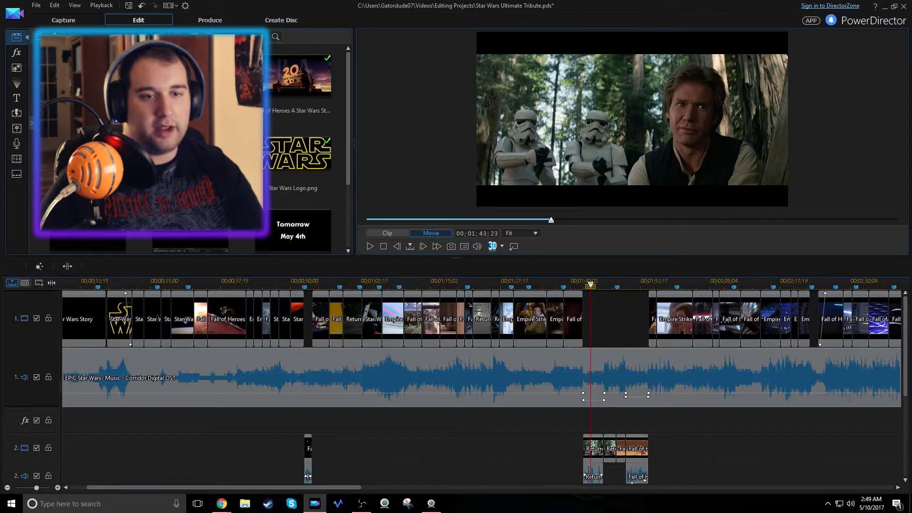
left_click_drag(654, 284, 485, 284)
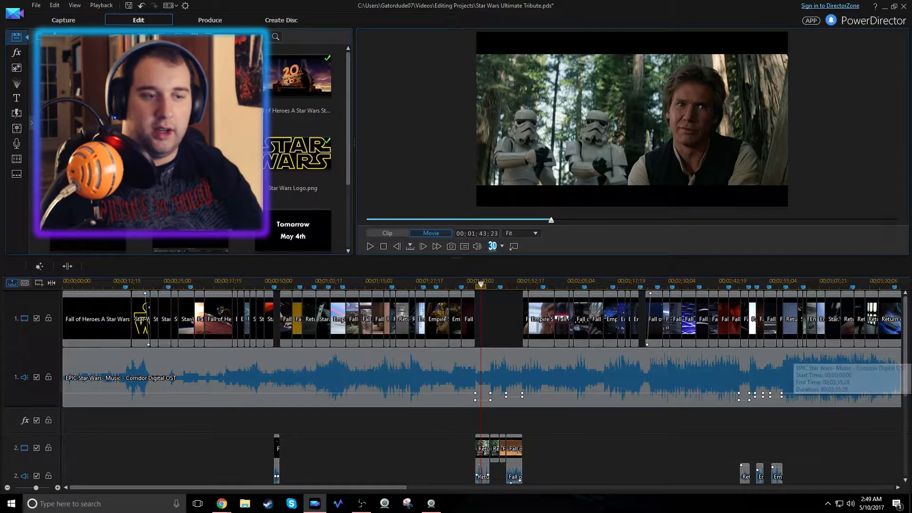
scroll(846, 375, "down", 2)
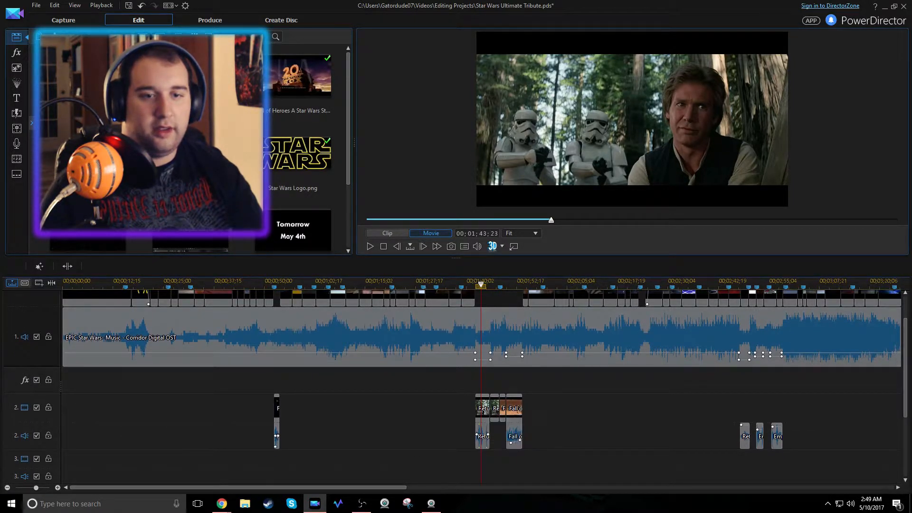
scroll(850, 328, "up", 2)
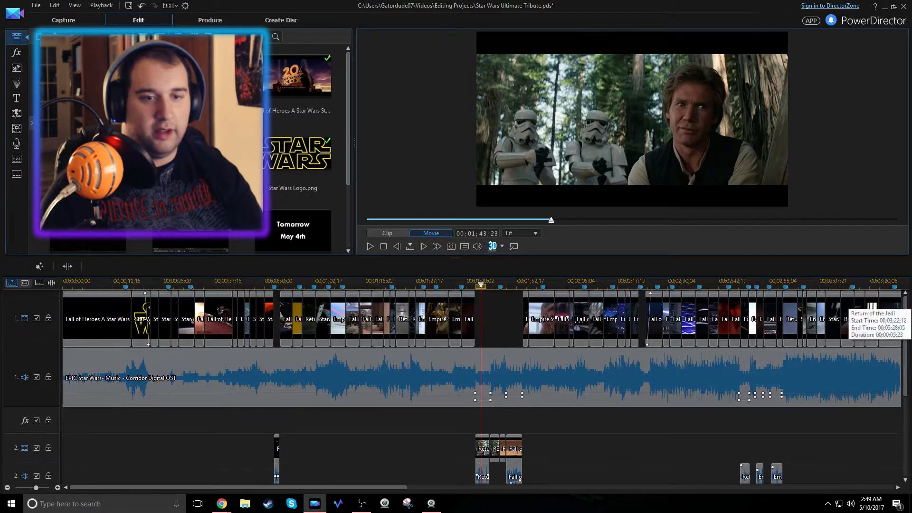
scroll(482, 386, "down", 2)
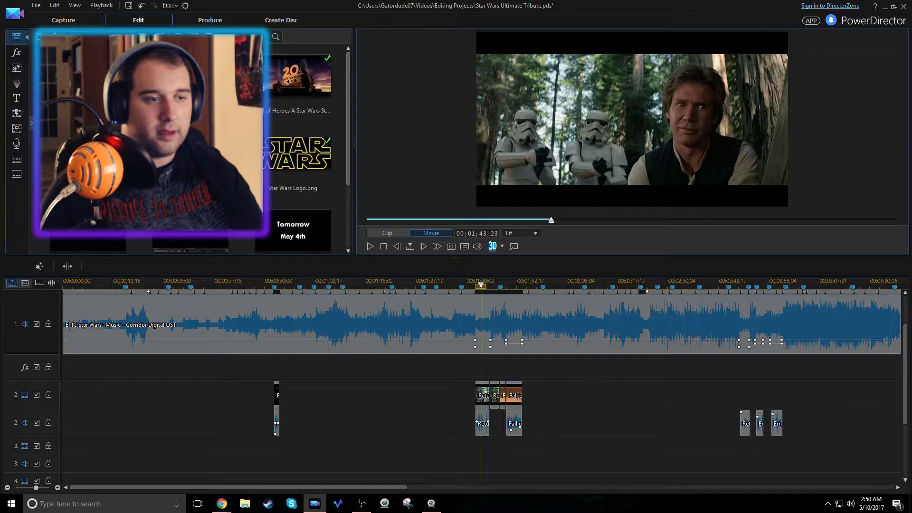
scroll(850, 351, "up", 2)
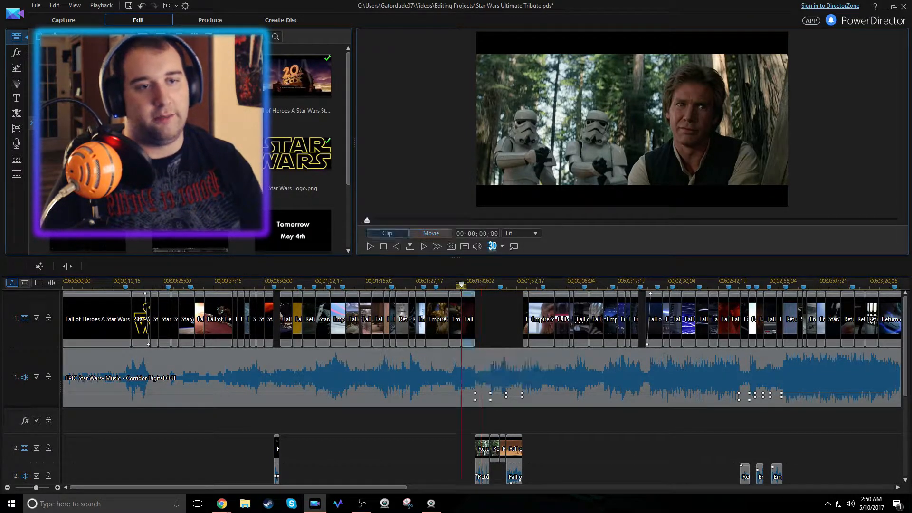
Try extending the start of the Return of the Jedi clip on track 2 beneath the preceding kiss clip, preview the overlap, and undo the extension
left_click(468, 328)
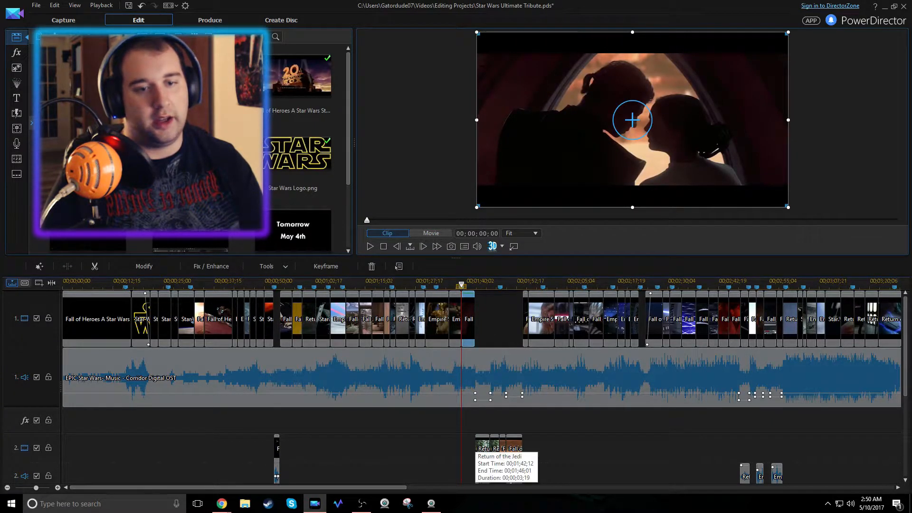
left_click(481, 446)
left_click_drag(476, 444, 461, 444)
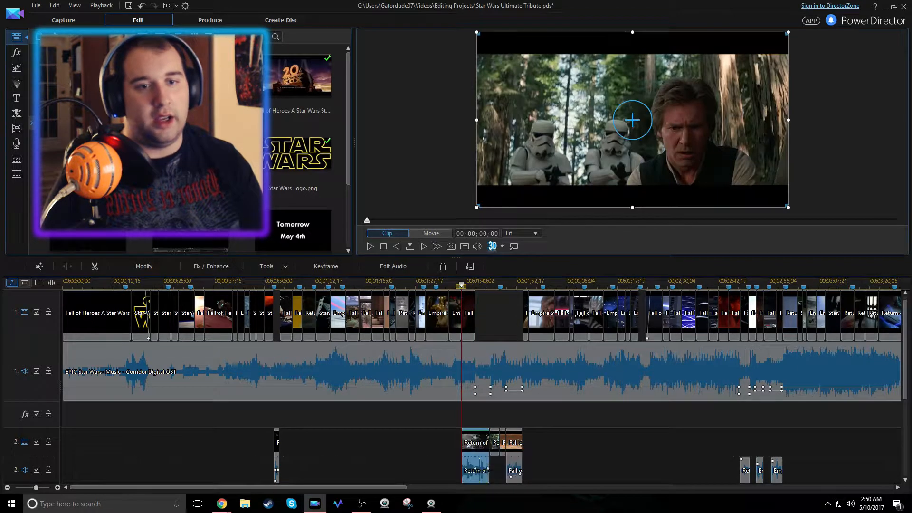
left_click(464, 284)
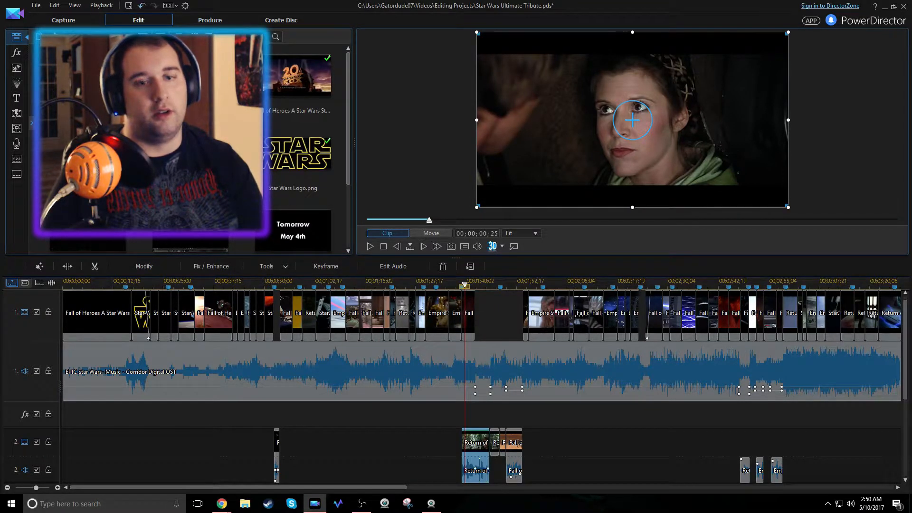
key("ctrl+z")
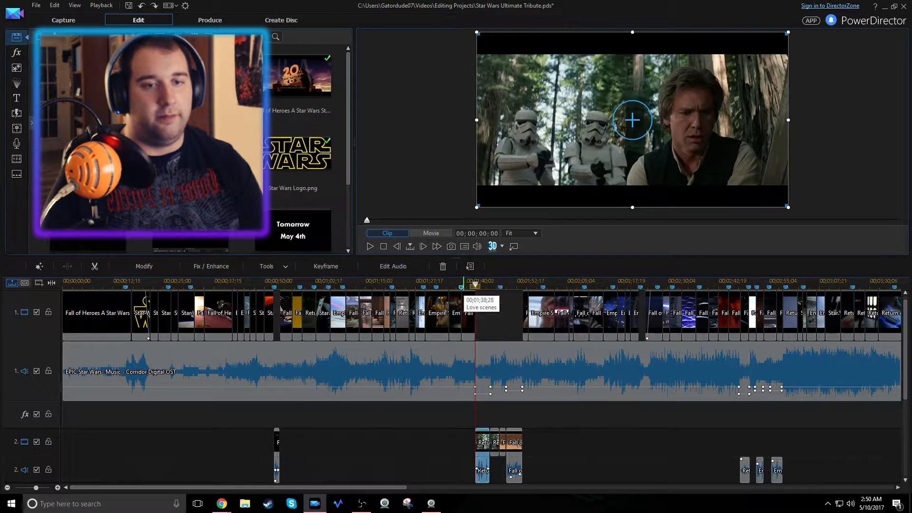
Preview the kiss clip on video track 1 and compare its placement with the clips on the lower tracks
left_click(468, 313)
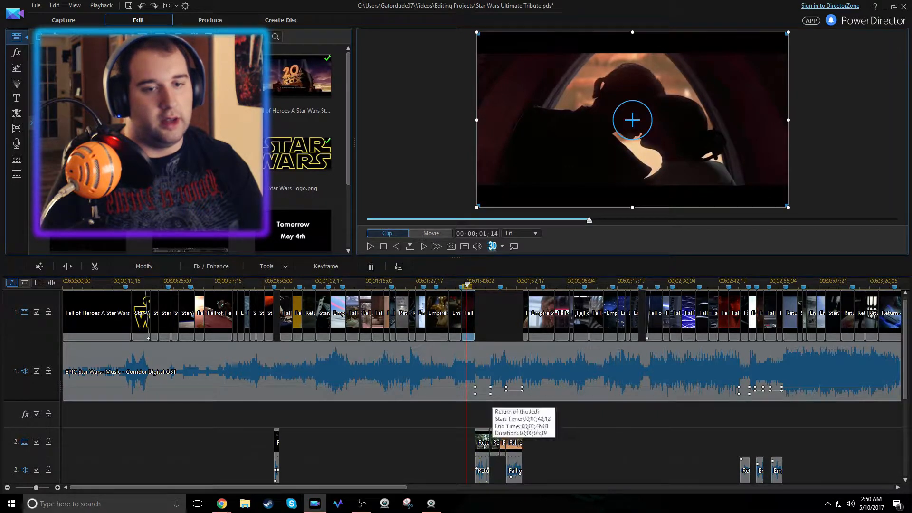
scroll(494, 361, "down", 2)
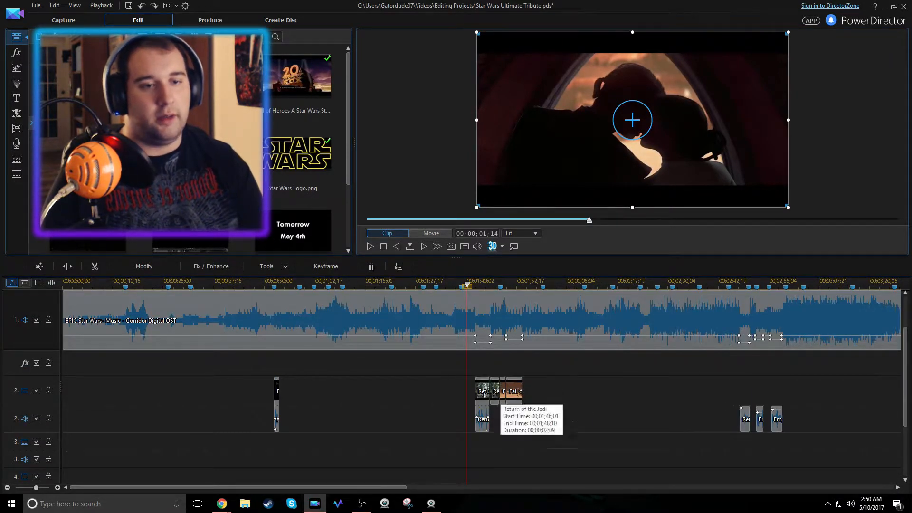
scroll(494, 361, "up", 2)
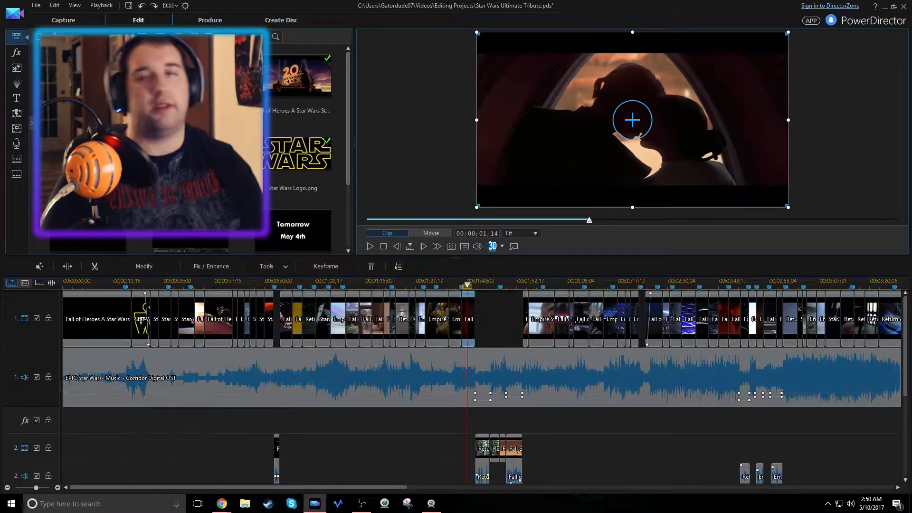
scroll(482, 385, "down", 3)
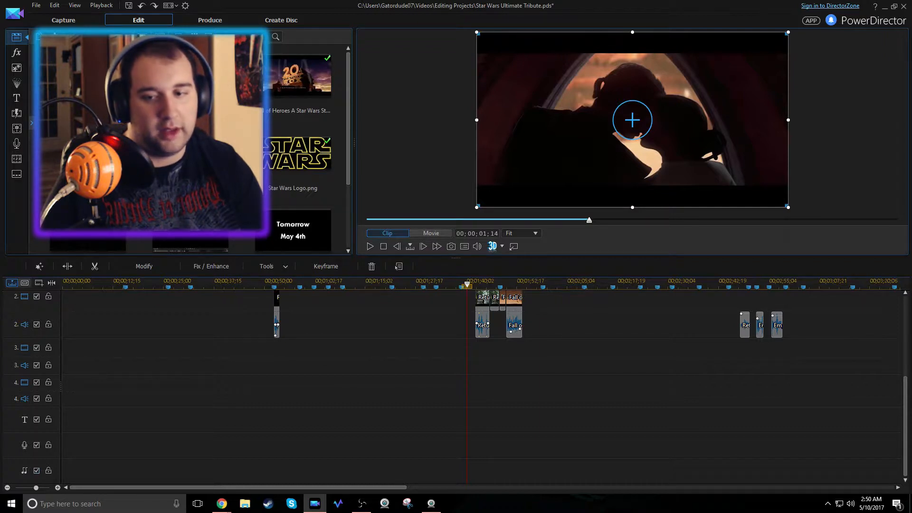
scroll(485, 382, "up", 3)
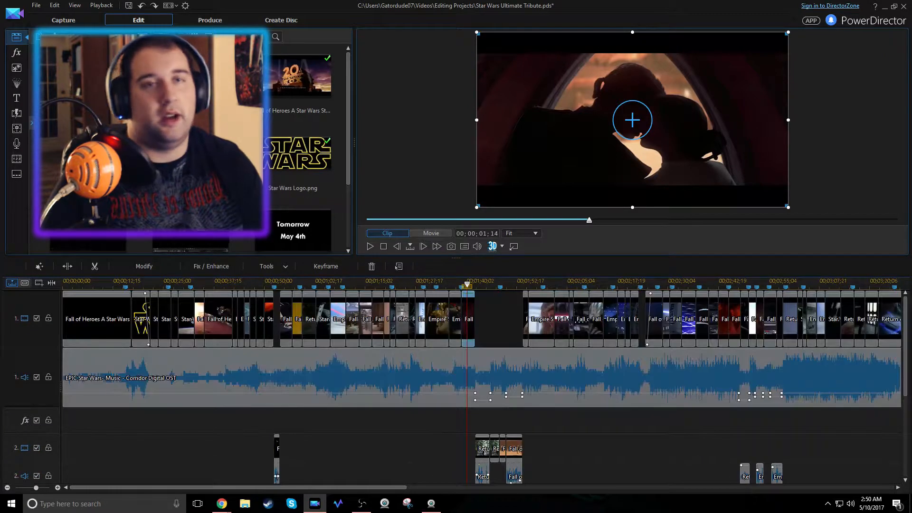
Locate the separate Return of the Jedi audio clip on audio track 2 at the end of the lava duel and view it in detail
left_click_drag(527, 283, 471, 283)
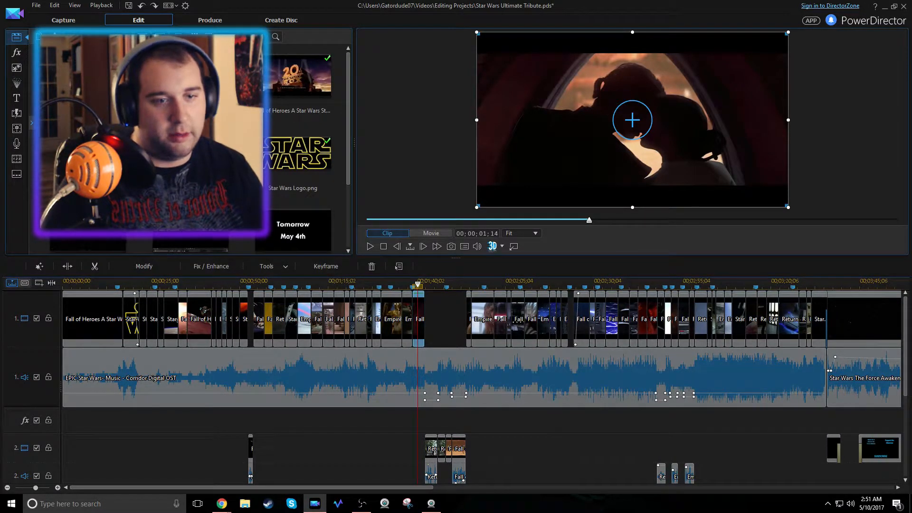
left_click_drag(470, 284, 433, 283)
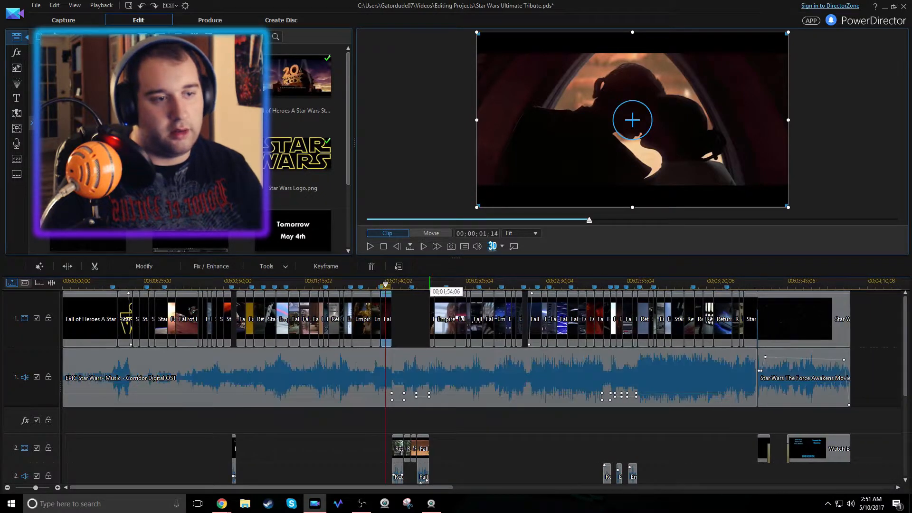
scroll(468, 328, "down", 1)
mouse_move(905, 359)
left_mouse_down()
mouse_move(905, 384)
mouse_move(906, 346)
left_mouse_up()
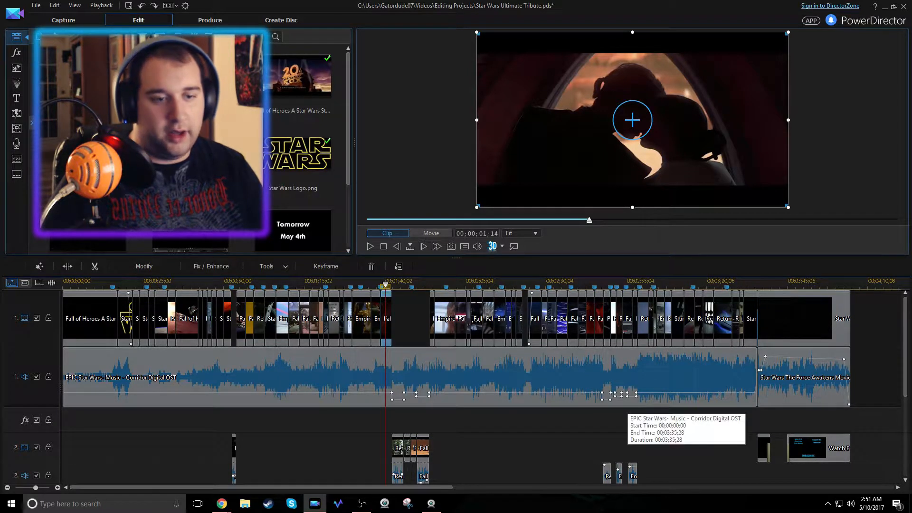
left_click(602, 284)
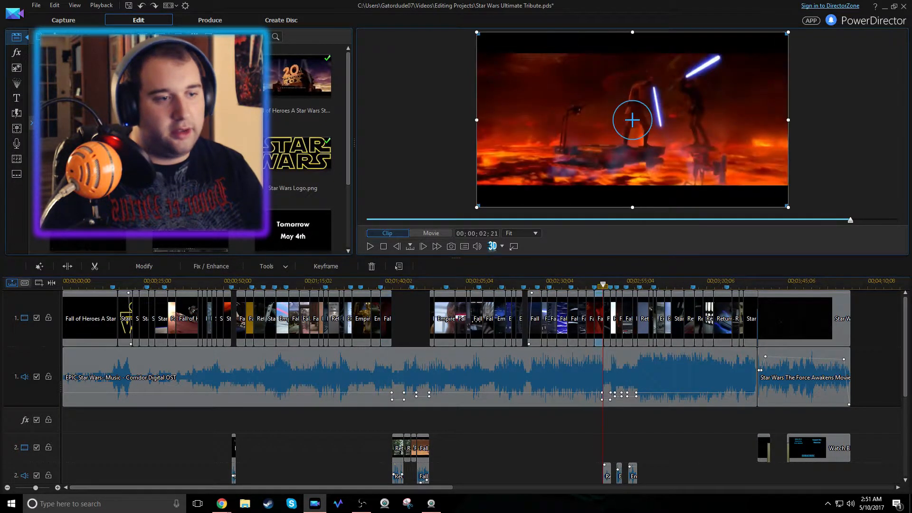
left_click_drag(906, 347, 905, 381)
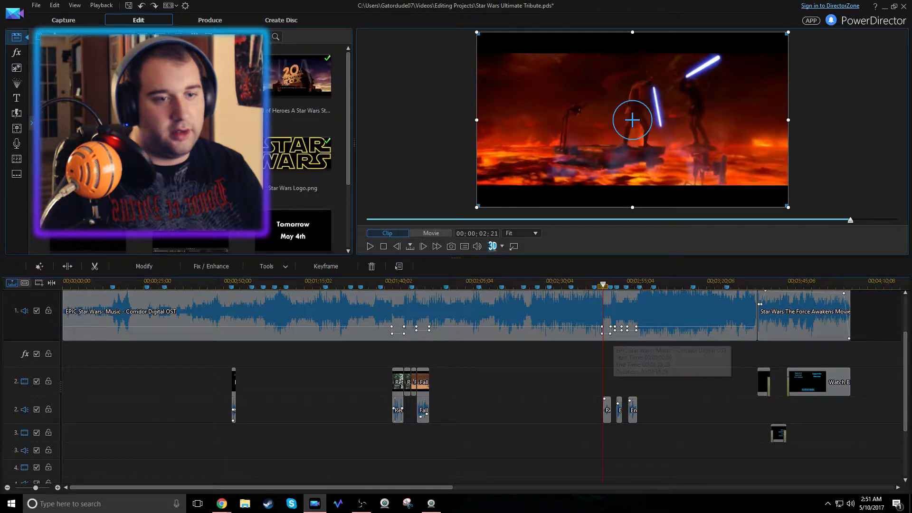
left_click_drag(629, 284, 659, 284)
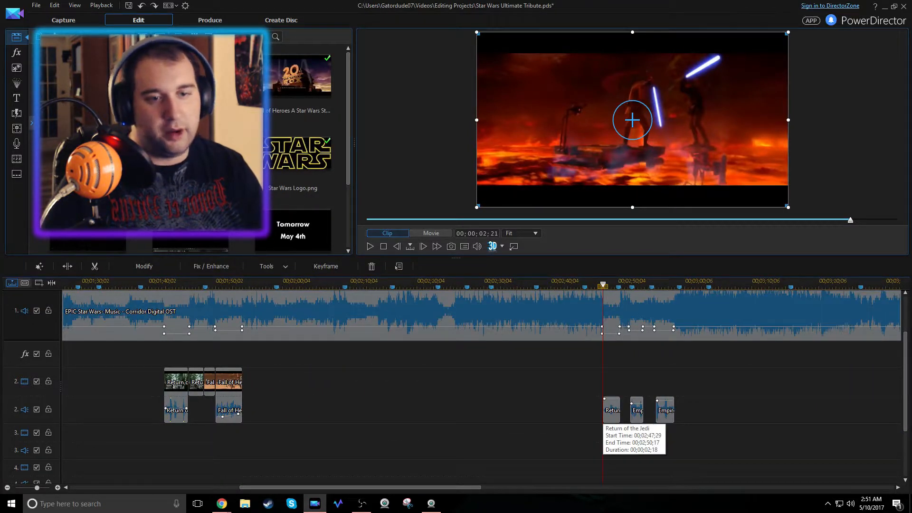
Mute audio track 1 and play the Return of the Jedi audio clip on track 2 through to 00;02;50;09
left_click(611, 410)
left_click(36, 310)
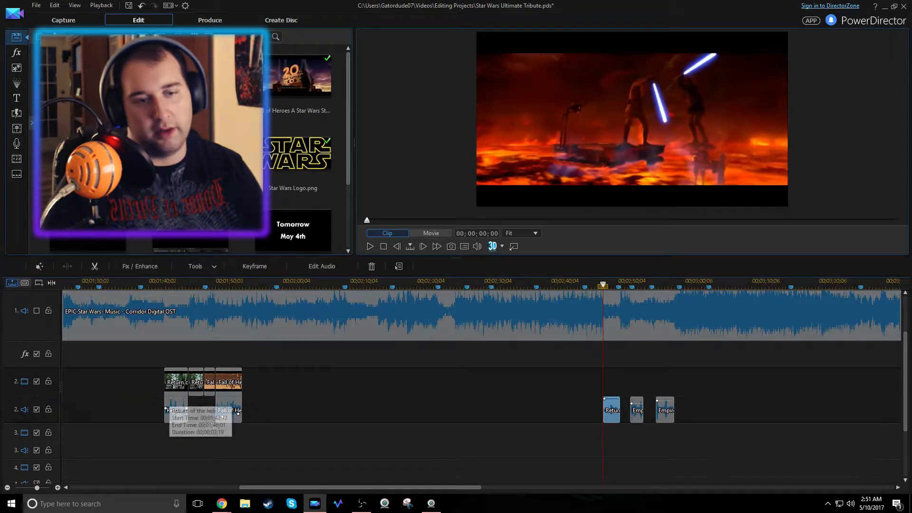
key("space")
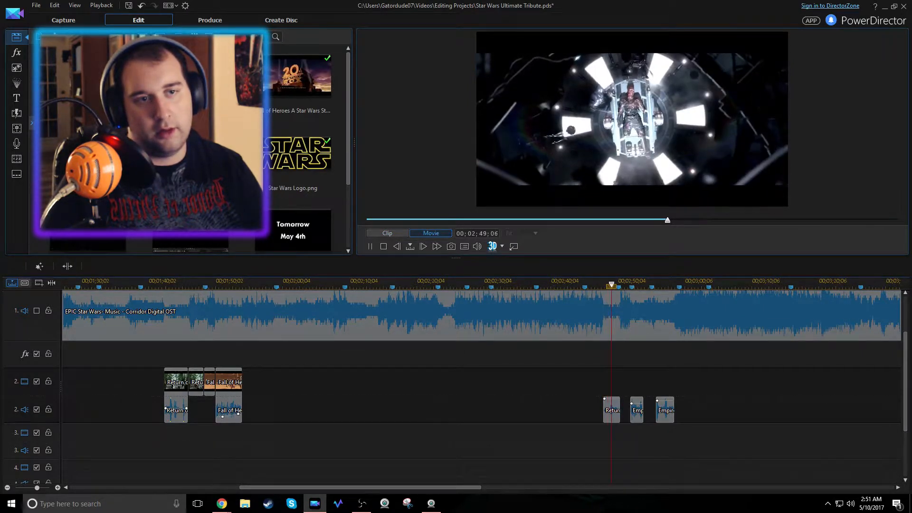
key("space")
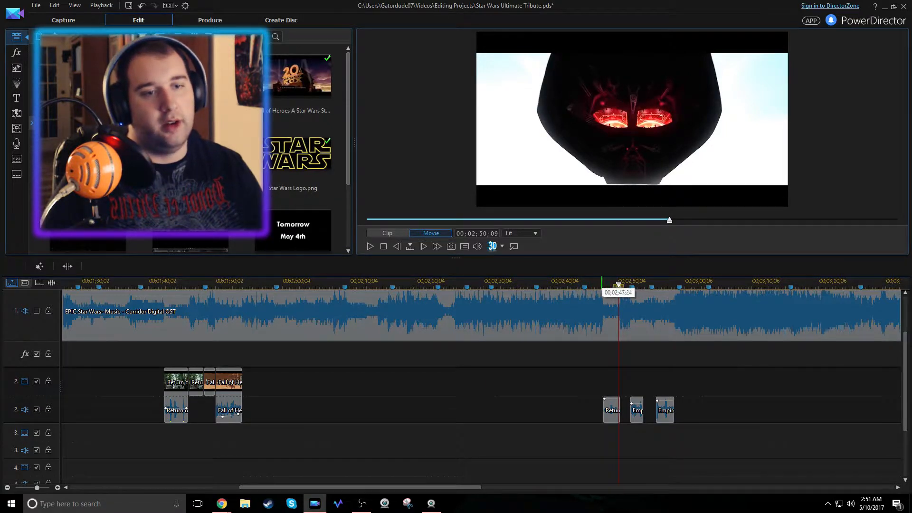
Go back to 00;02;47;11, re-enable audio track 1, and play the dialogue with the music to 00;02;50;09
left_click(599, 285)
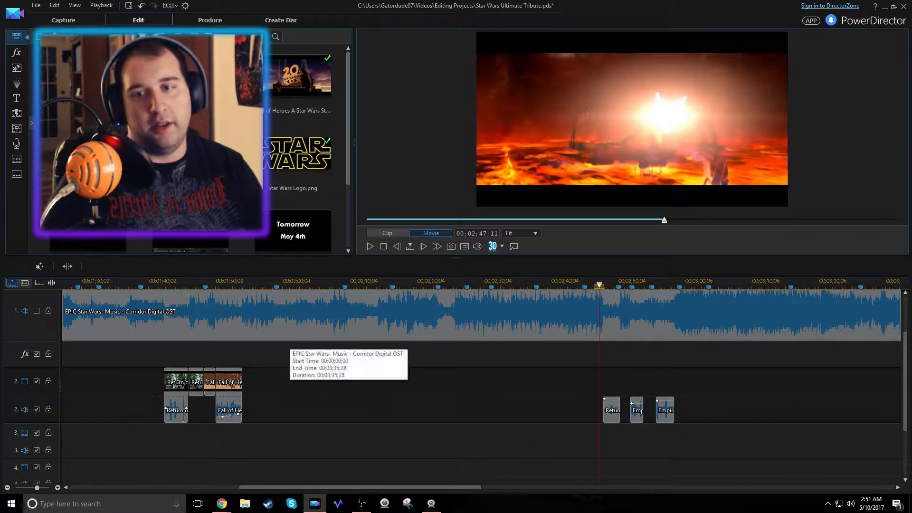
left_click(36, 311)
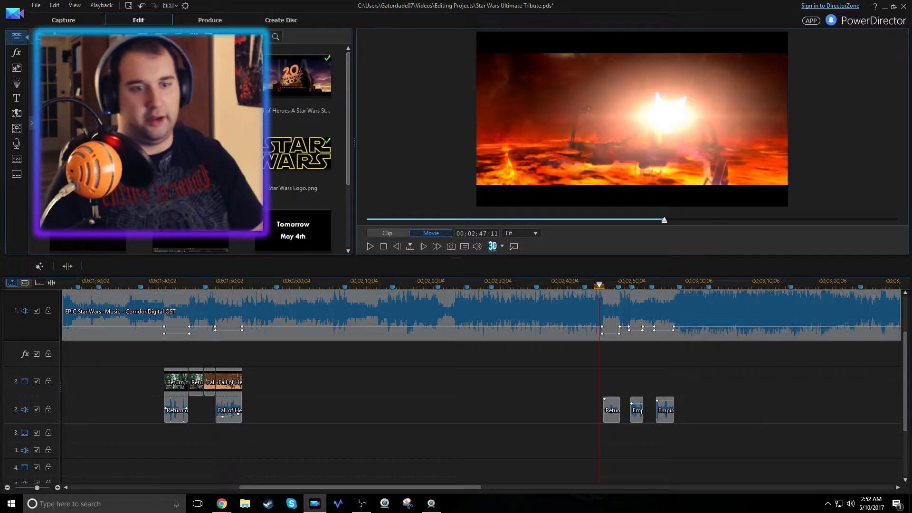
key("space")
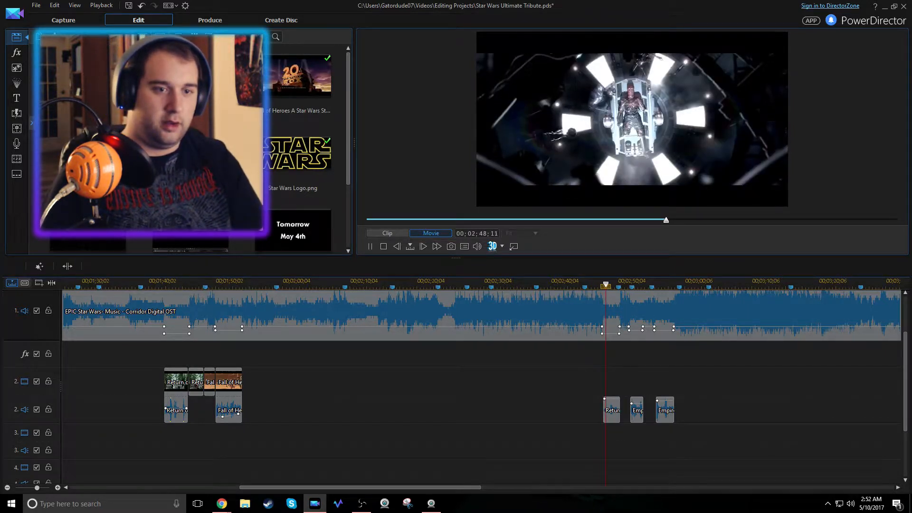
key("space")
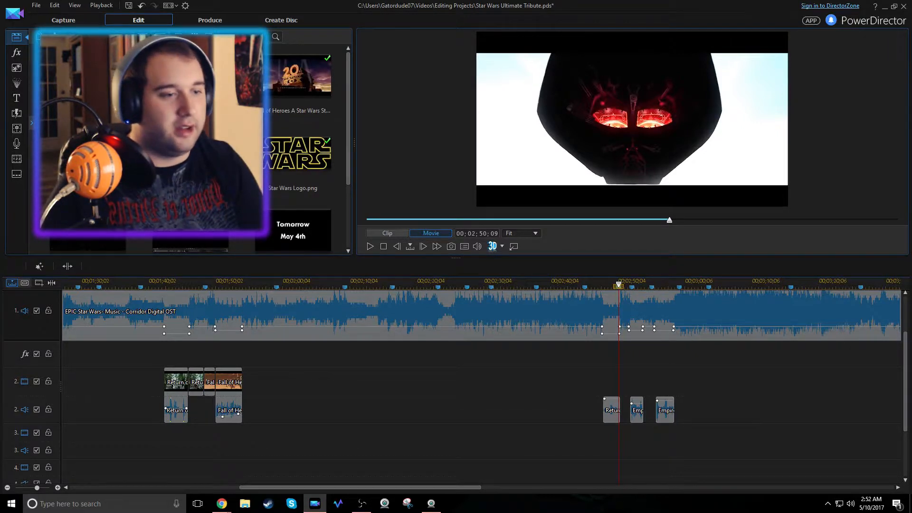
Examine the music volume dips and the clips on all tracks, and preview the Lucasfilm logo in the opening Fall of Heroes clip
scroll(746, 315, "up", 2)
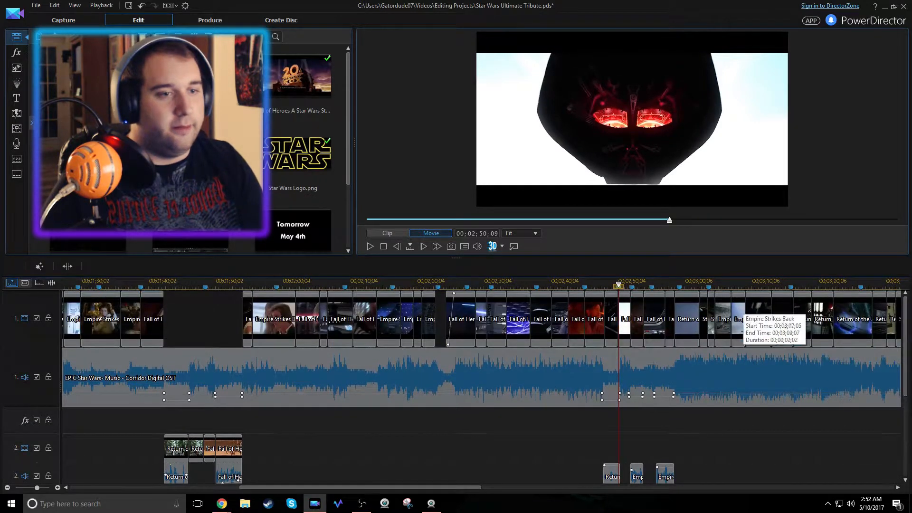
scroll(746, 289, "down", 4)
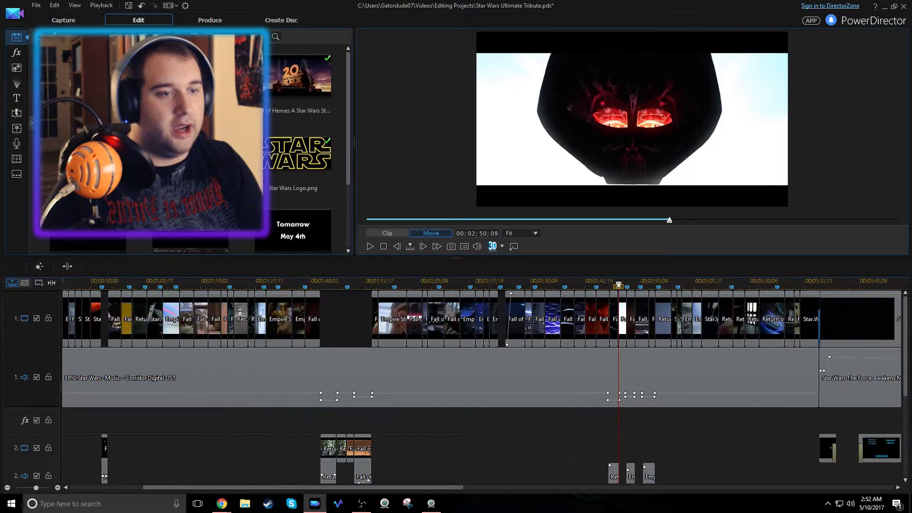
scroll(523, 380, "down", 1)
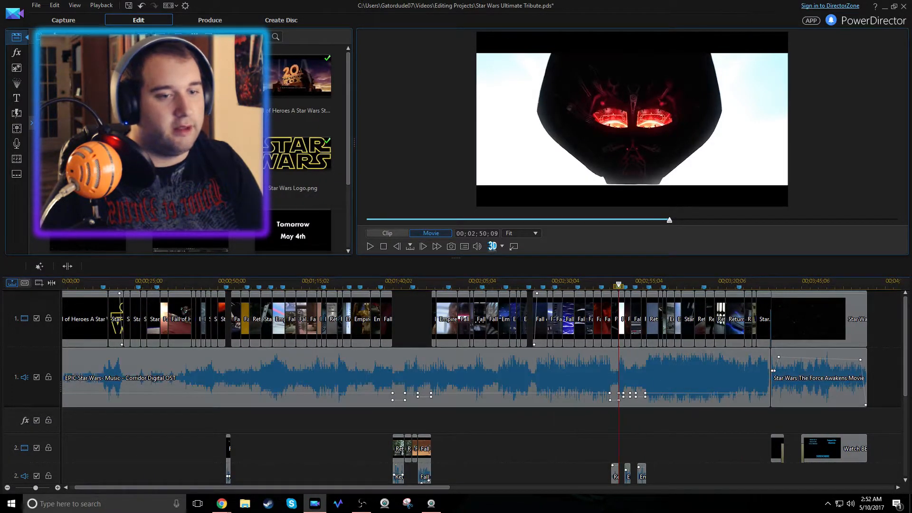
scroll(603, 409, "down", 1)
scroll(603, 409, "up", 1)
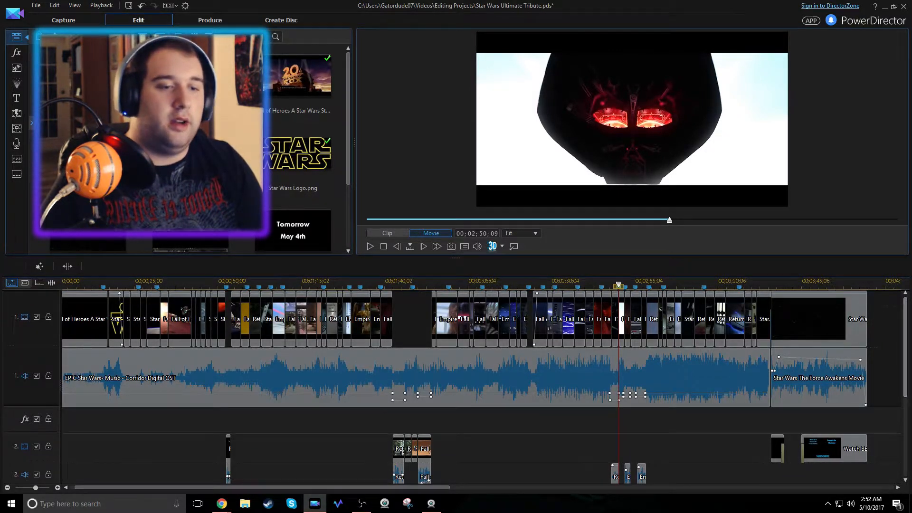
scroll(603, 408, "down", 2)
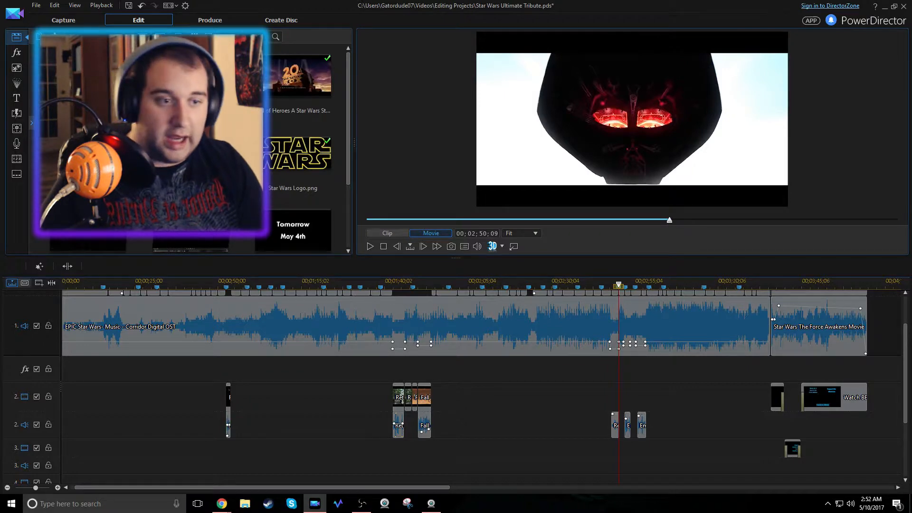
left_click_drag(906, 373, 905, 346)
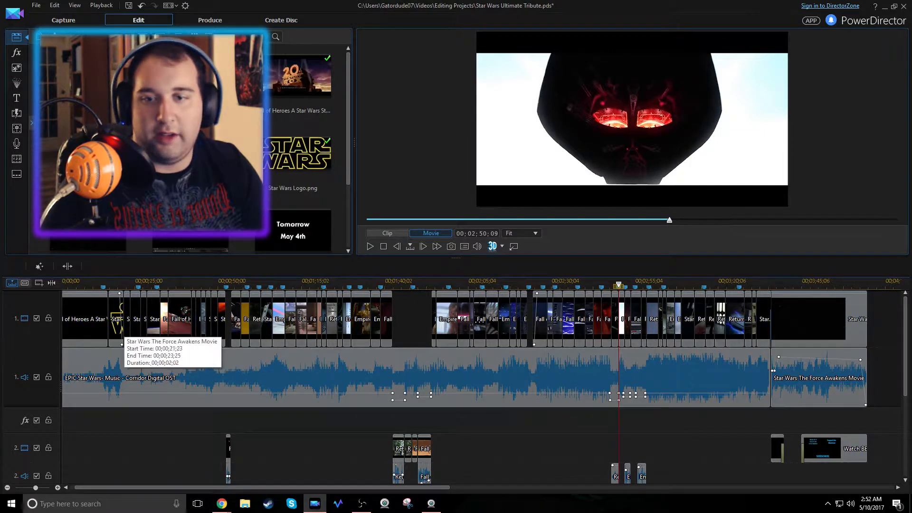
left_click(85, 321)
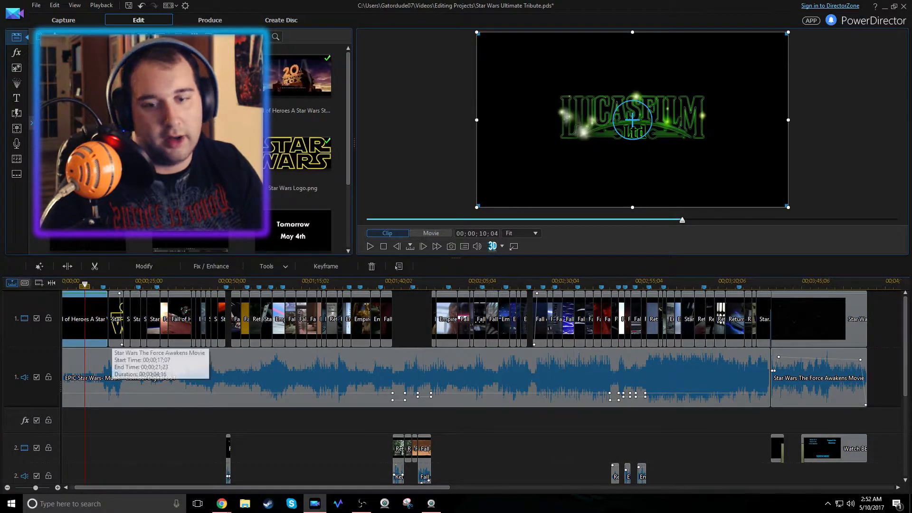
Preview the Empire Strikes Back clips up to the kiss scene, and highlight the timeline range from there across the track 2 clips to 00;01;55;16
left_click_drag(228, 487, 214, 487)
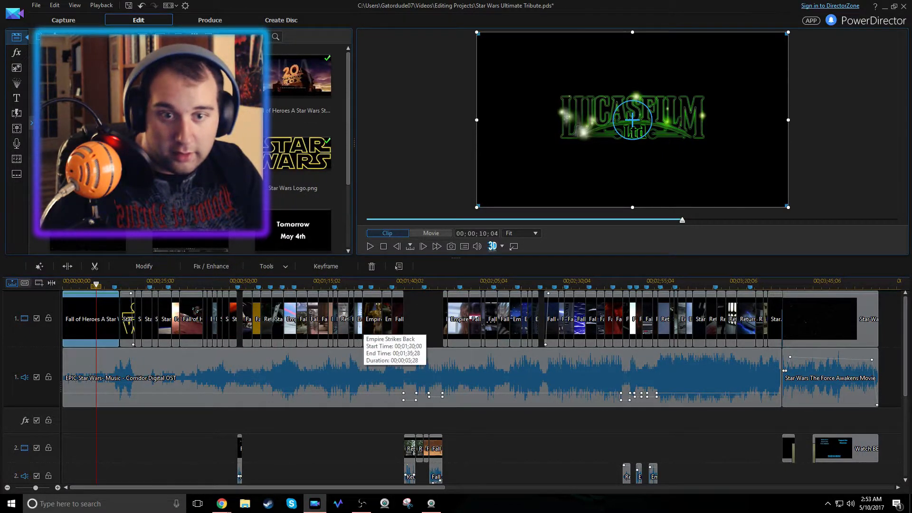
left_click(372, 319)
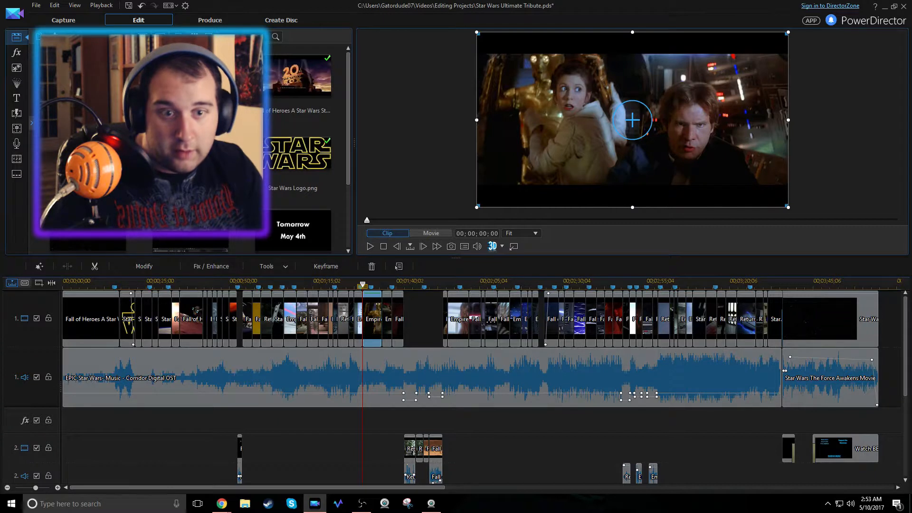
left_click(387, 317)
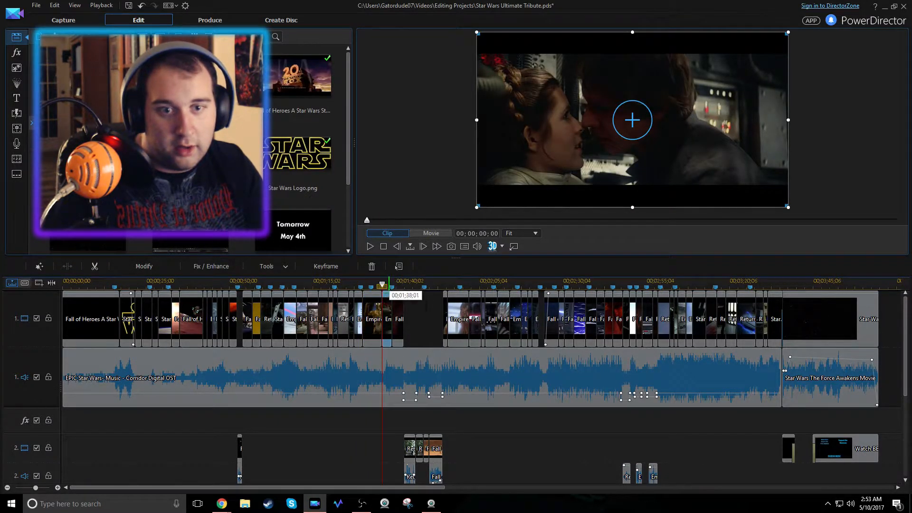
left_click_drag(383, 285, 447, 285)
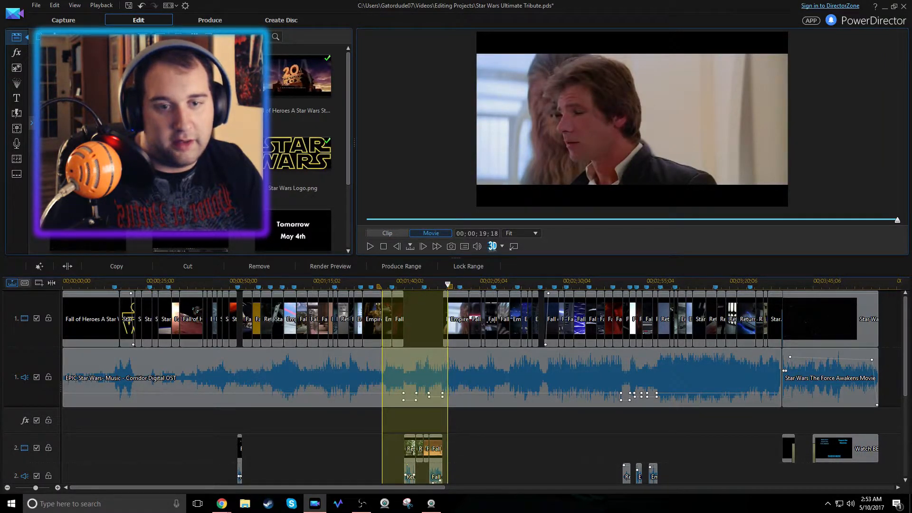
left_click(532, 447)
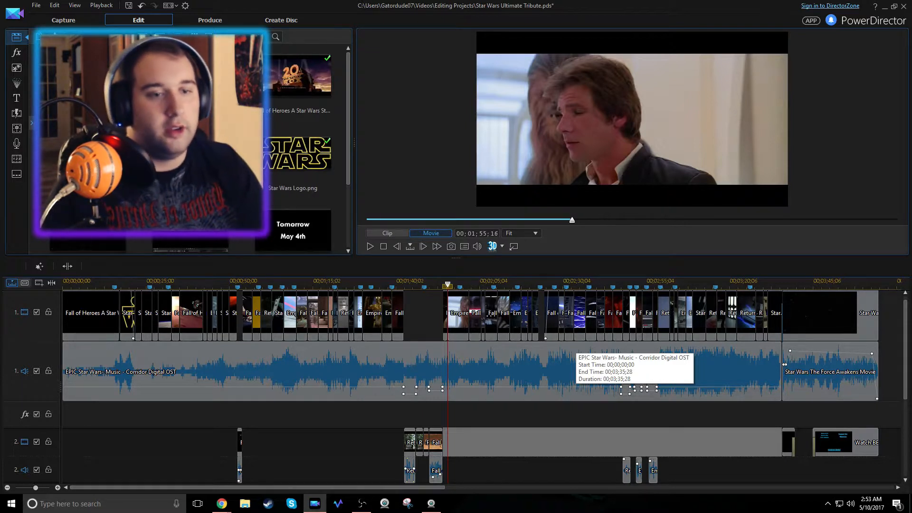
Preview the lava duel clip and highlight the timeline range from it to the Return of the Jedi duel at 00;03;19;04
left_click(608, 316)
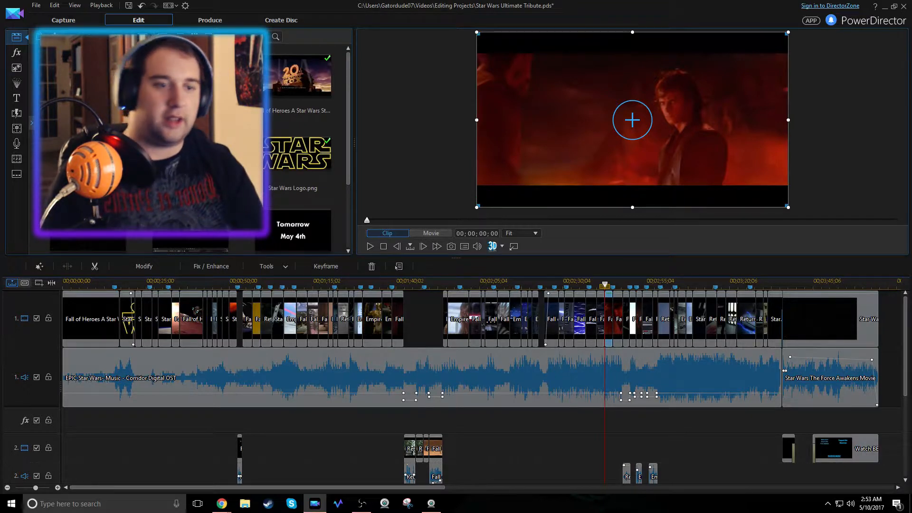
left_click_drag(608, 287, 726, 285)
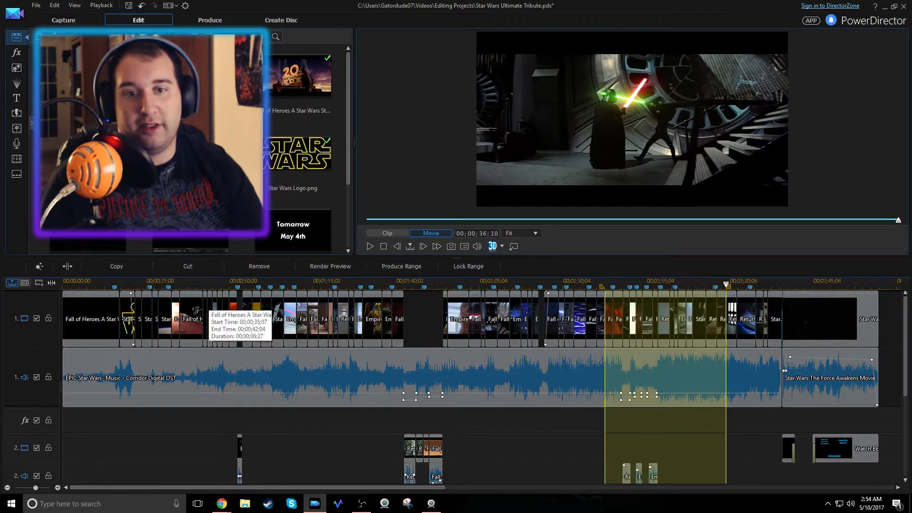
left_click(523, 474)
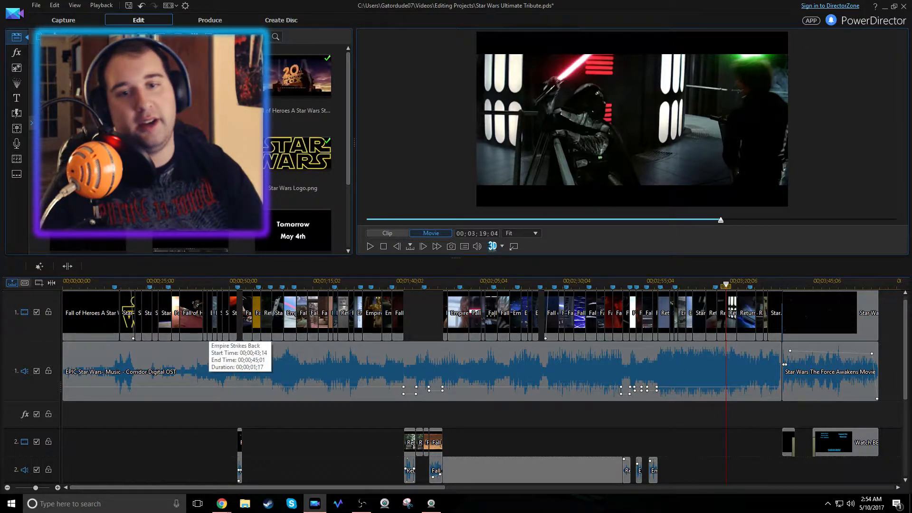
Preview the Naboo city clip, and play the space battle clips from the Star Destroyer fleet to the Death Star at 00;00;46;21
left_click(297, 378)
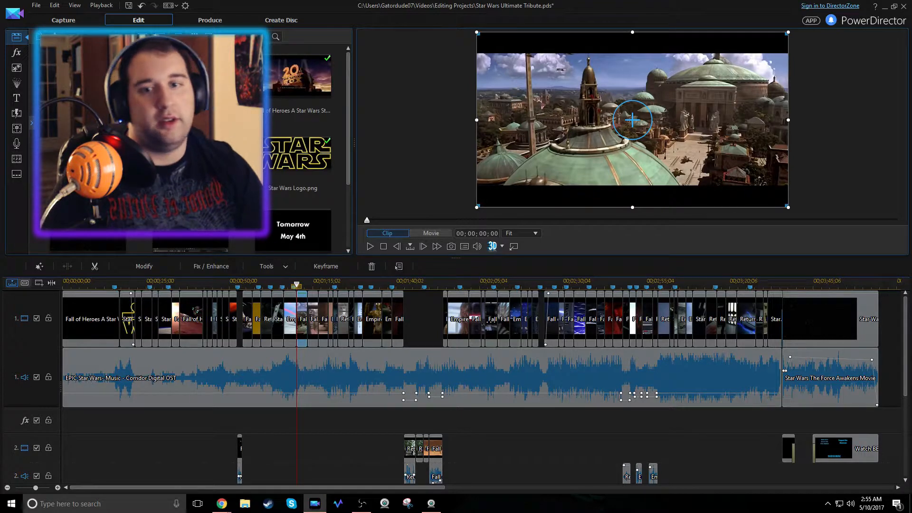
left_click(207, 327)
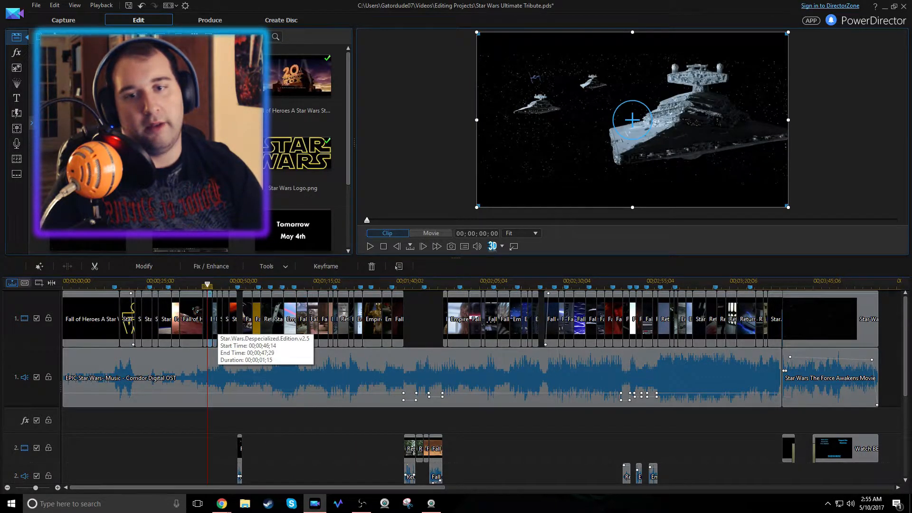
left_click(205, 321)
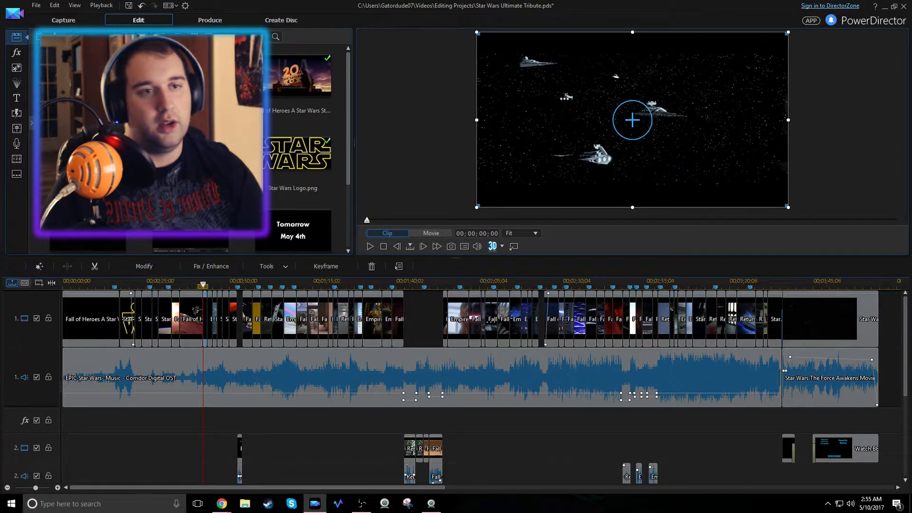
key("space")
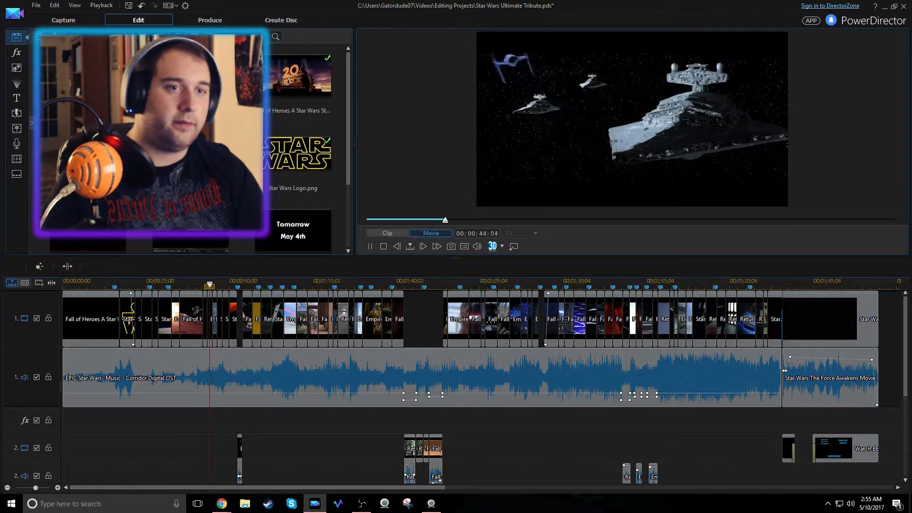
key("space")
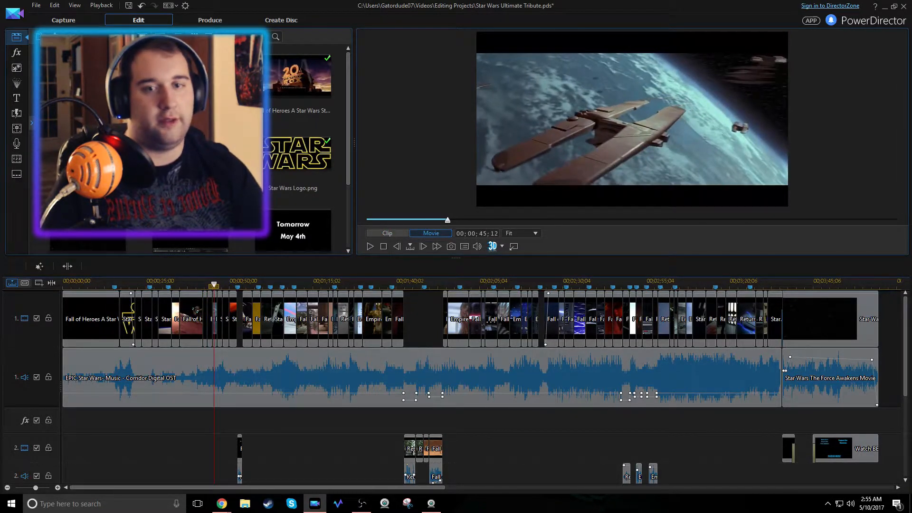
key("space")
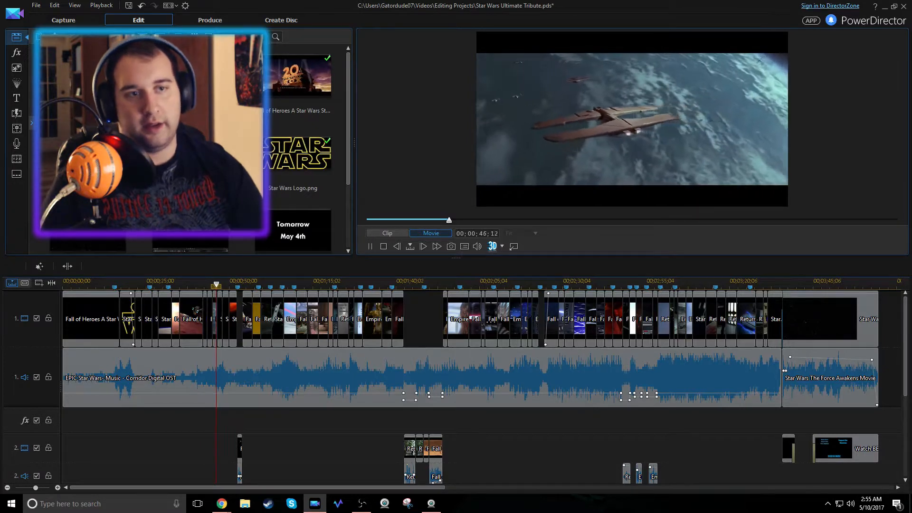
key("space")
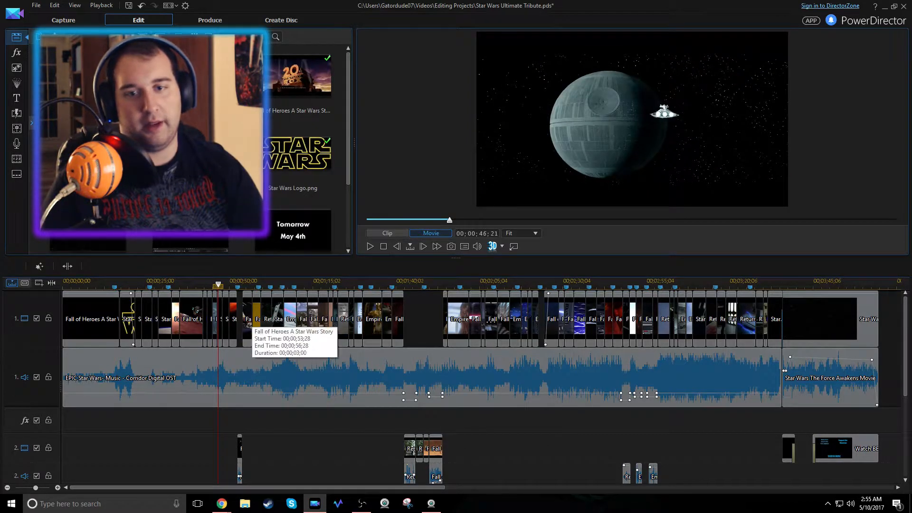
Preview the Fall of Heroes space battle clip, and play the sequence from 00;00;53;08 to the Naboo city shot at 00;01;11;13
scroll(250, 284, "up", 3)
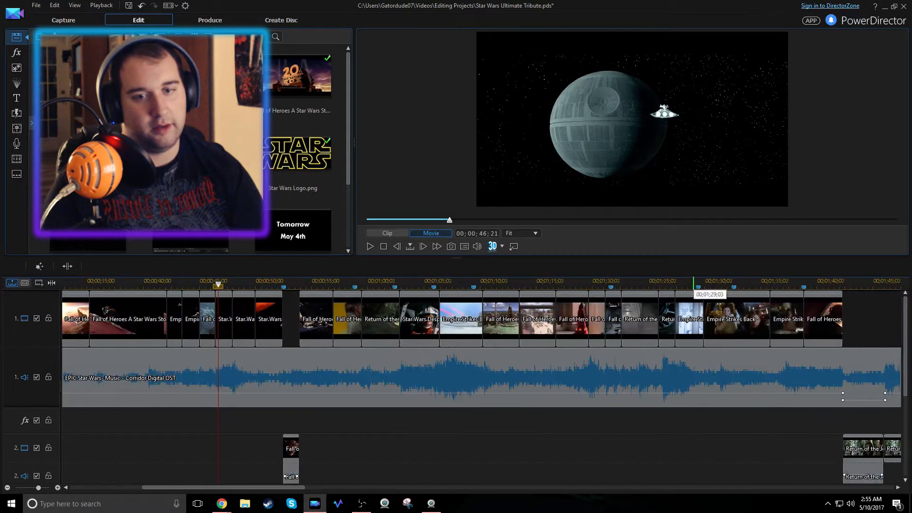
left_click(316, 318)
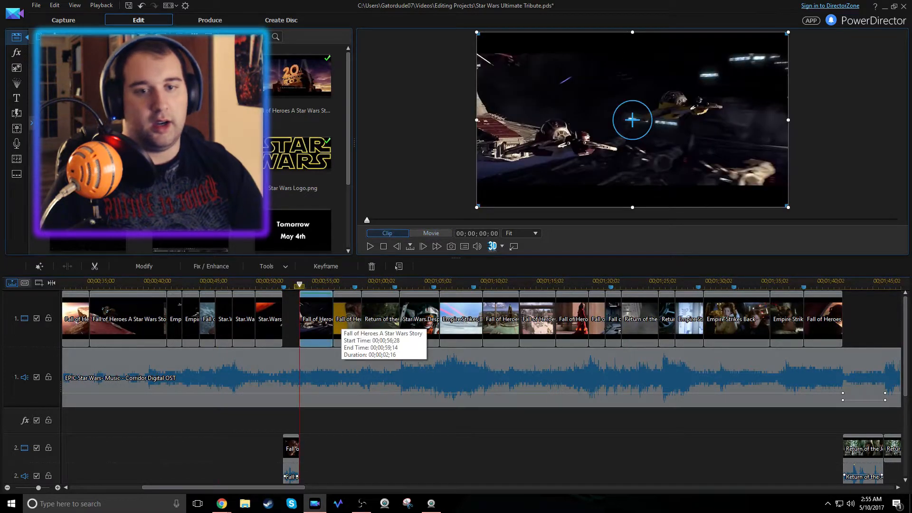
key("space")
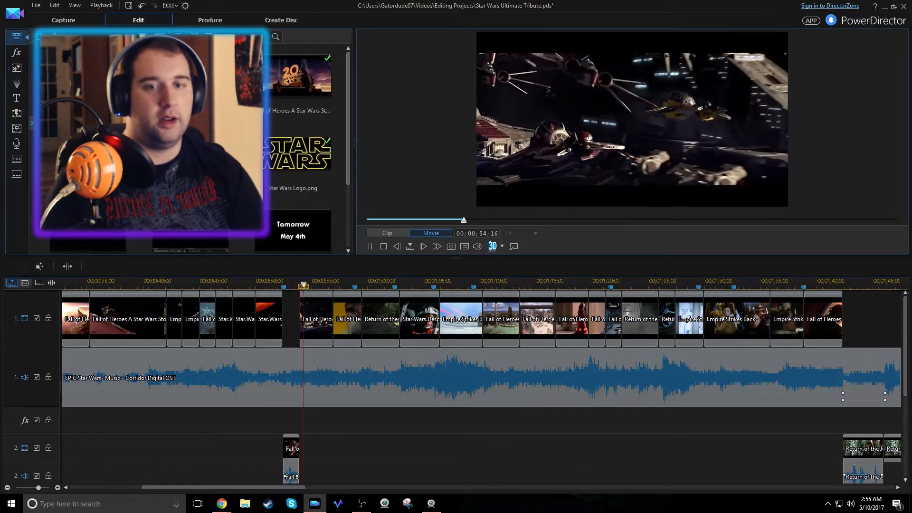
key("space")
left_click(292, 319)
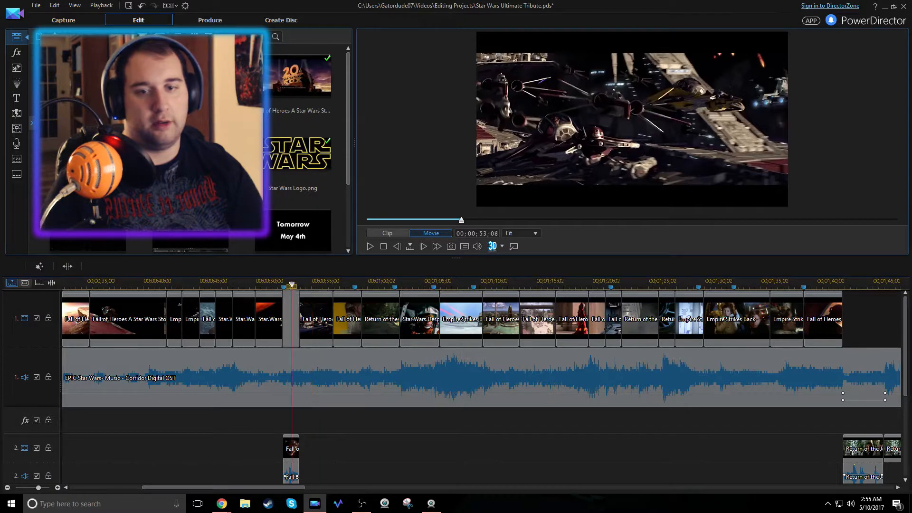
scroll(479, 313, "down", 2)
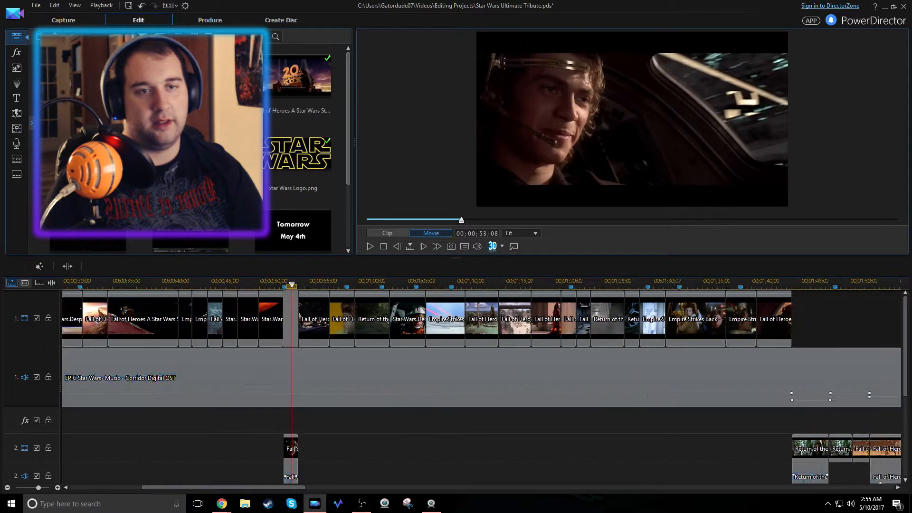
key("space")
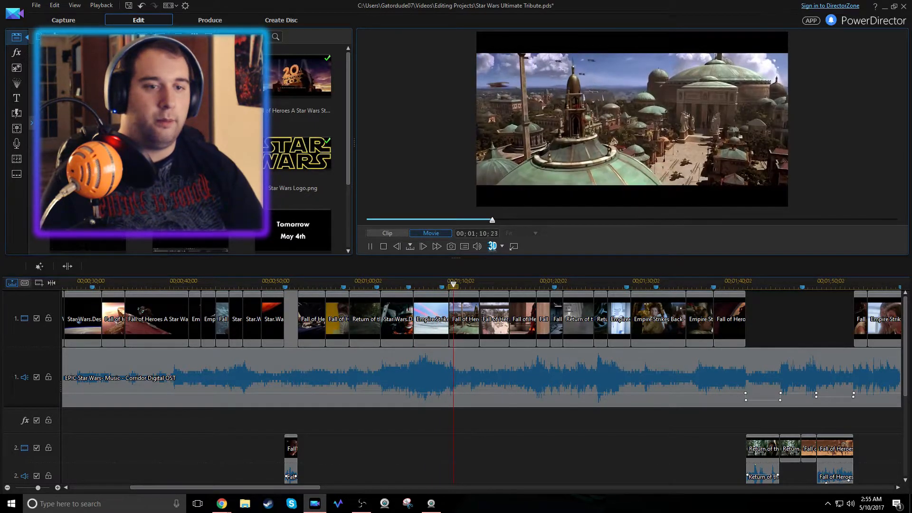
key("space")
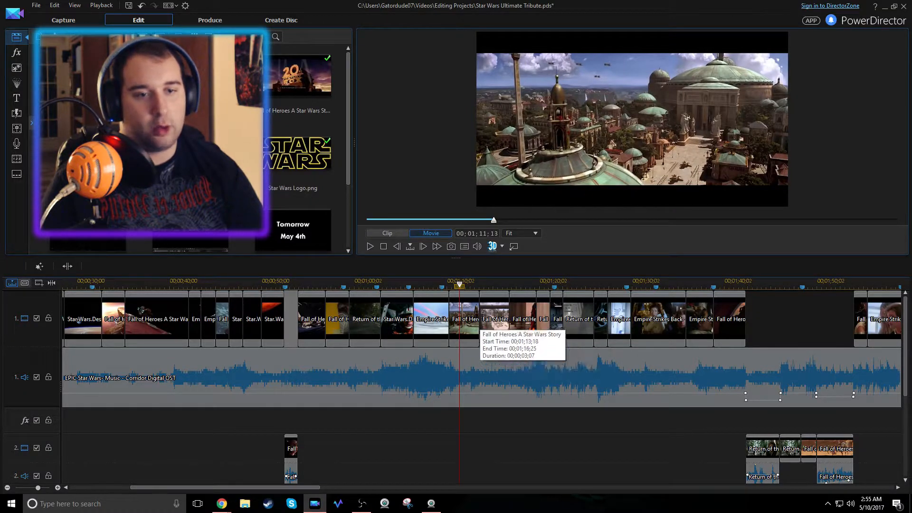
Play the Naboo scenes from 00;01;11;19 through to the Darth Maul reveal at 00;01;20;14
scroll(603, 314, "down", 5)
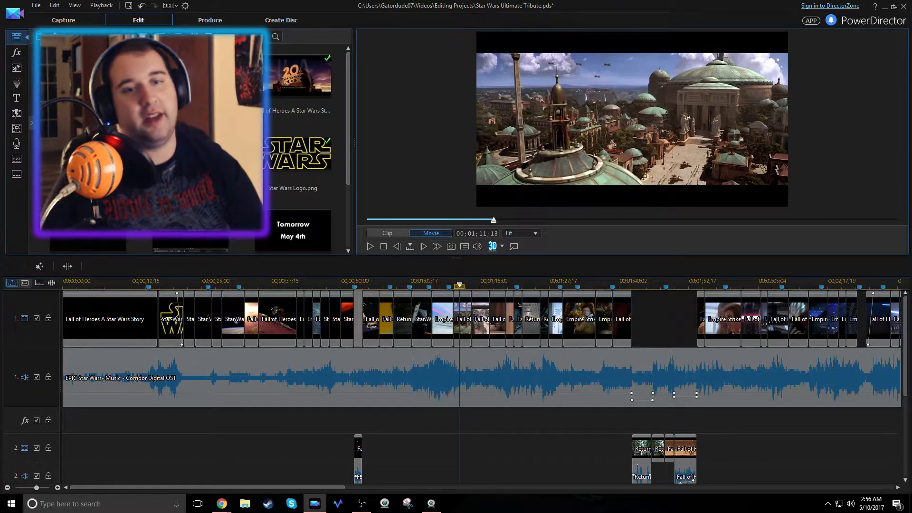
left_click_drag(459, 285, 409, 282)
key("space")
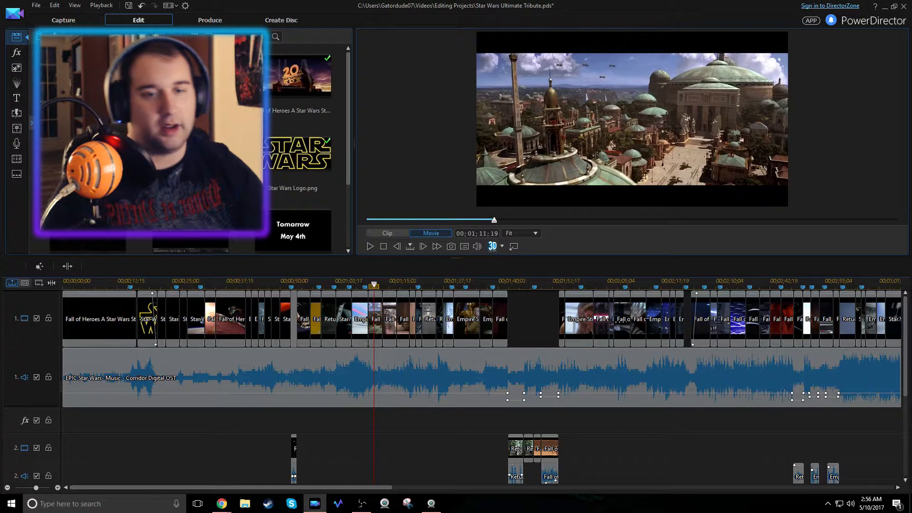
key("space")
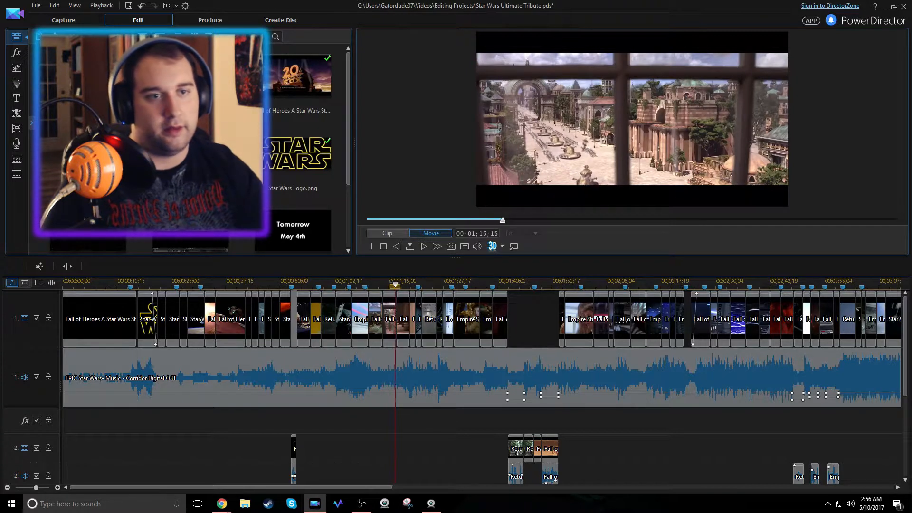
key("space")
key("space")
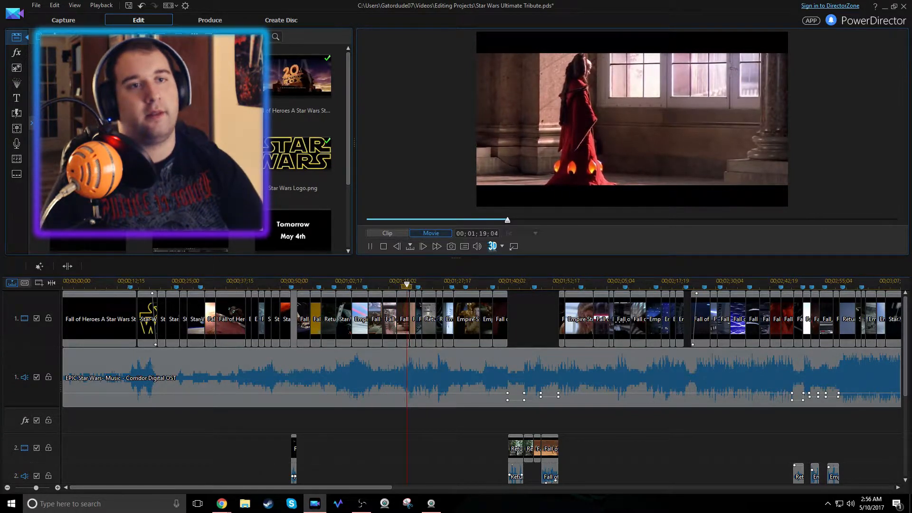
key("space")
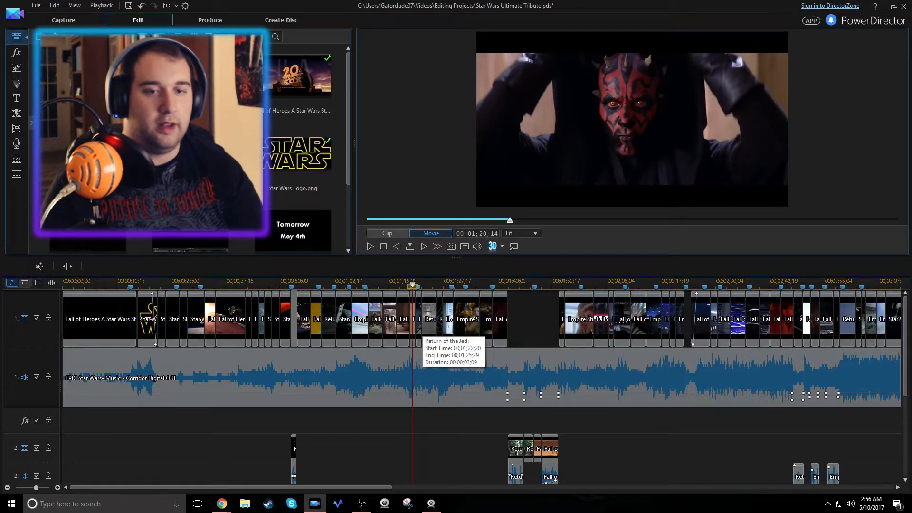
Preview the Return of the Jedi clip of Darth Vader's arrival and play it with the music past 00;01;25;18
left_click(429, 328)
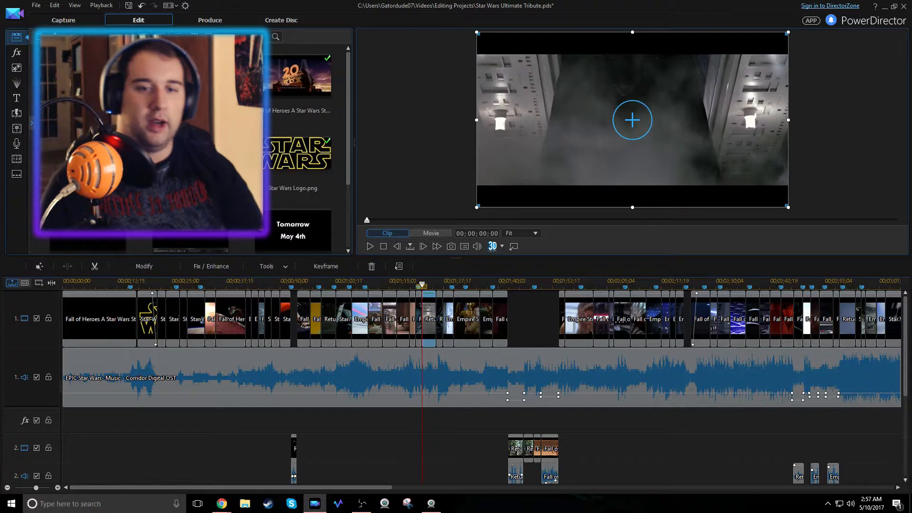
left_click(413, 331)
key("space")
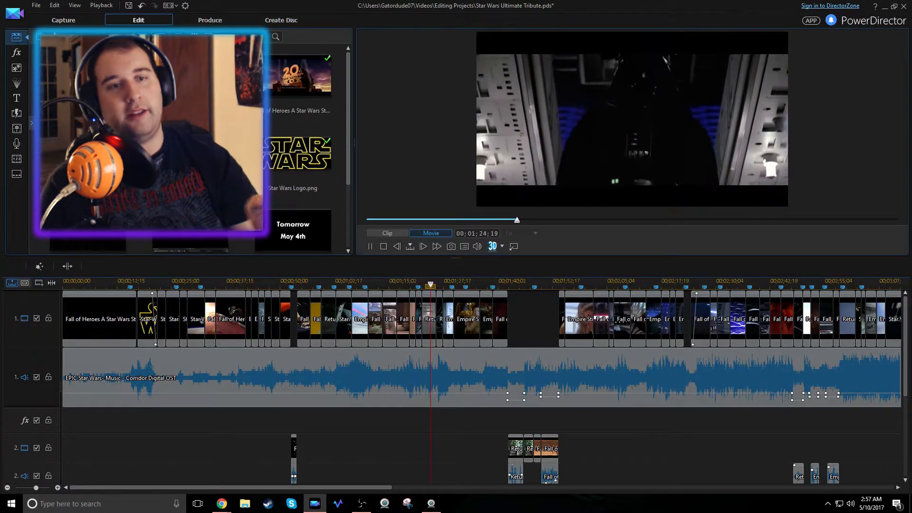
key("space")
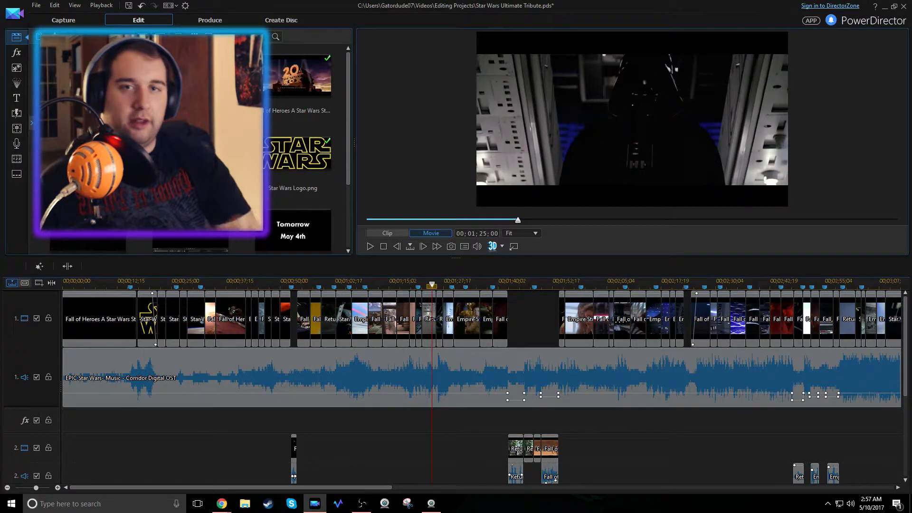
key("space")
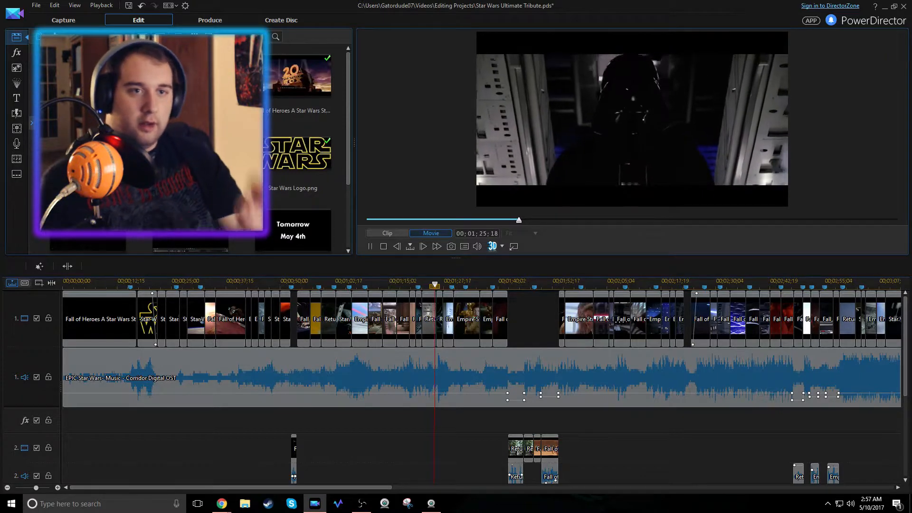
key("space")
Examine the Emperor's lightning clip in detail, lining up the playhead with the start of the lightning and the peak in the music waveform
left_click_drag(468, 284, 744, 299)
left_click(435, 318)
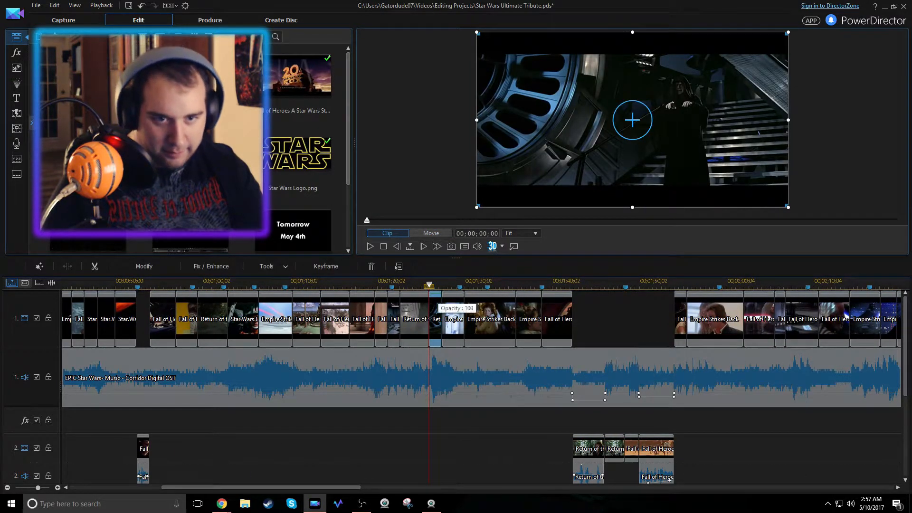
left_click(430, 284)
left_click_drag(429, 285, 433, 285)
left_click(434, 314)
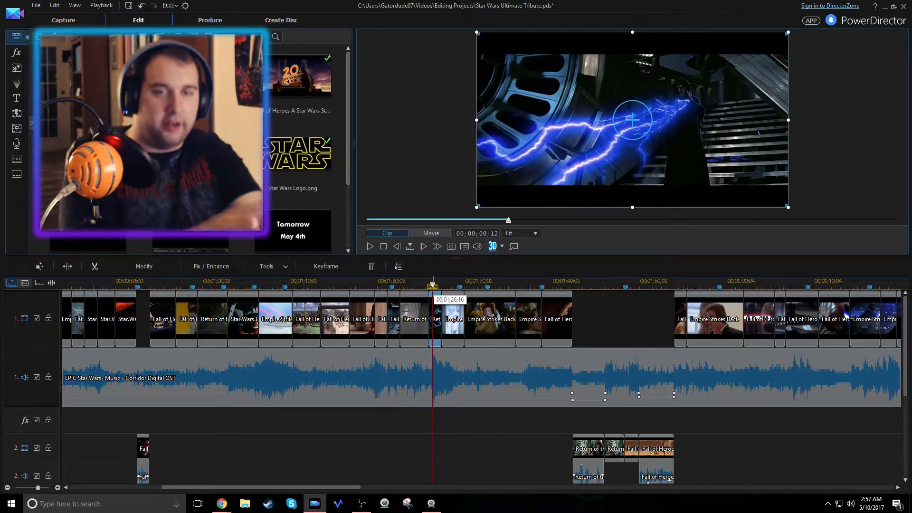
Play the music-matched sequence from Darth Vader's arrival in the Return of the Jedi clip to the Han and Leia kiss at 00;01;37;21
left_click_drag(432, 284, 420, 285)
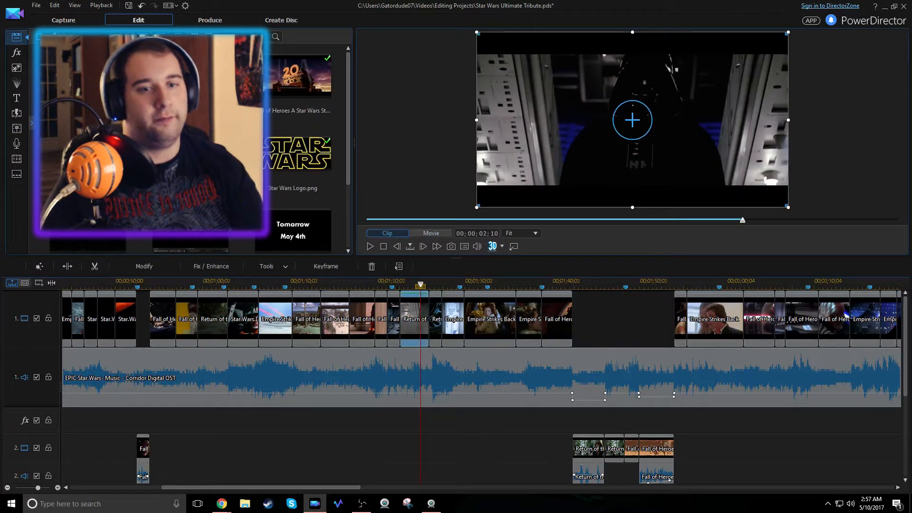
key("space")
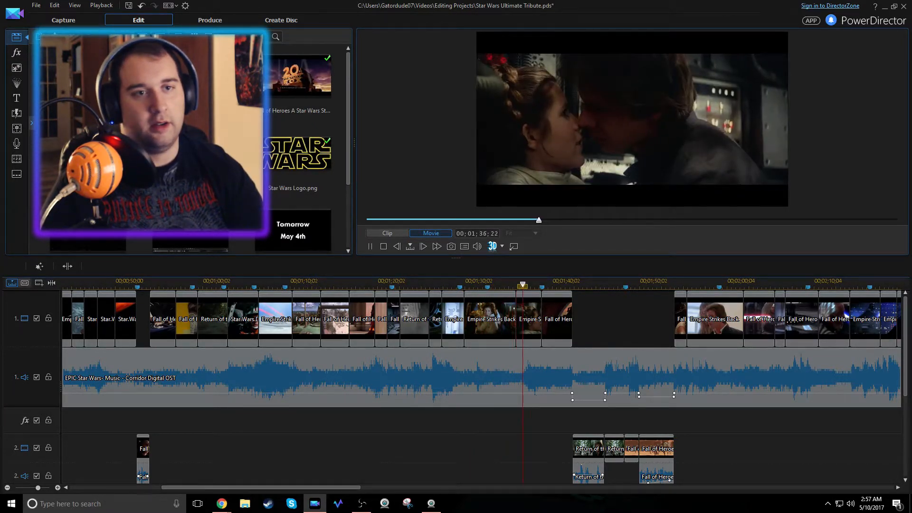
key("space")
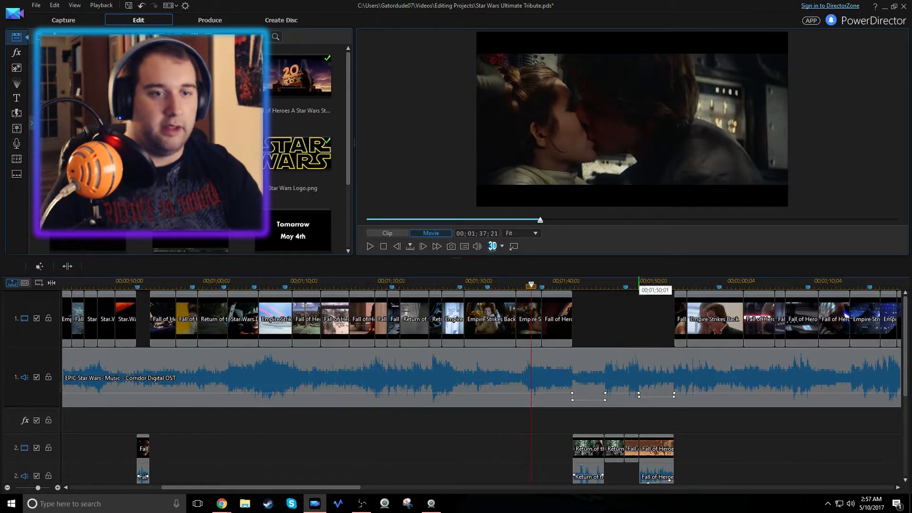
Preview the Empire Strikes Back dining room clip after the track gap, and play it until Darth Vader blocks the blaster shots at 00;01;58;21
left_click_drag(617, 282, 353, 289)
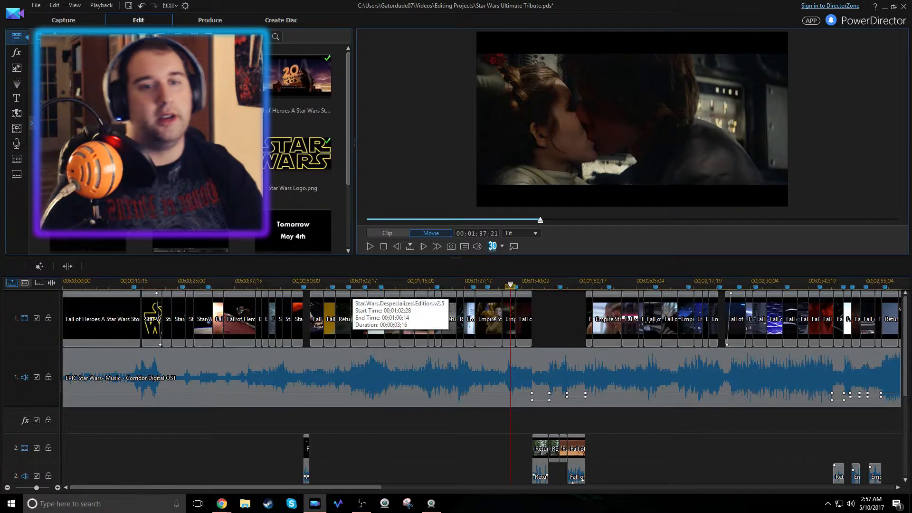
mouse_move(545, 284)
left_mouse_down()
mouse_move(531, 285)
mouse_move(565, 284)
left_mouse_up()
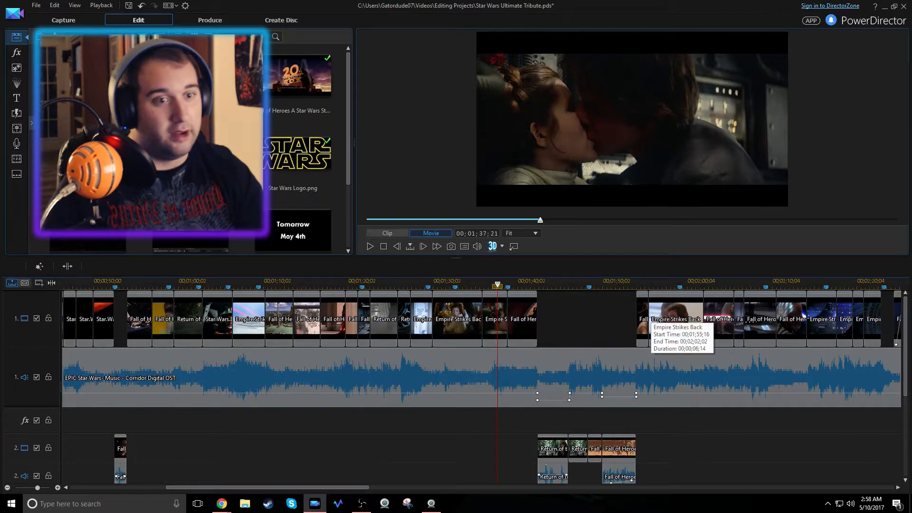
left_click_drag(667, 283, 639, 284)
scroll(656, 318, "down", 3)
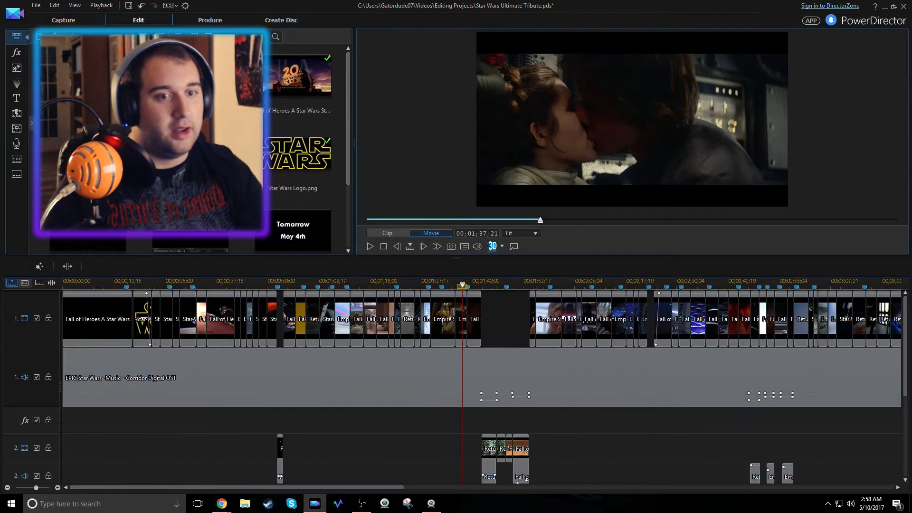
left_click(535, 323)
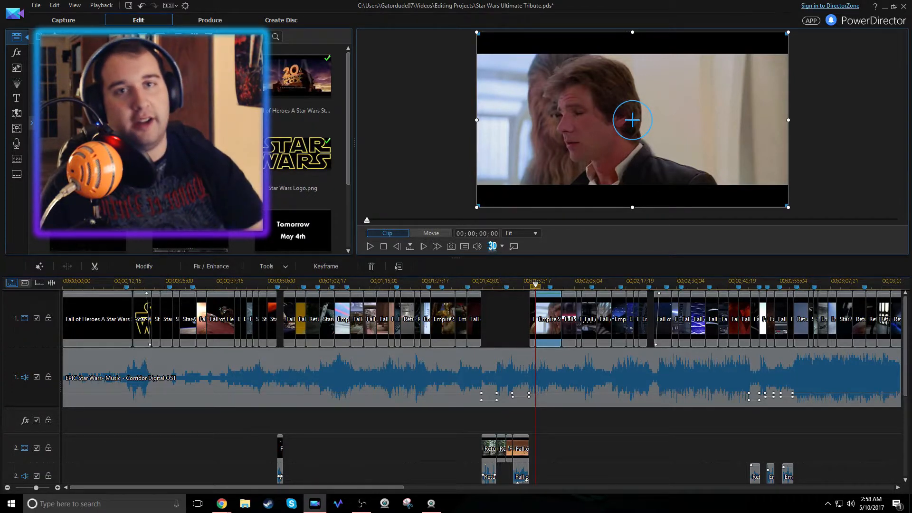
key("space")
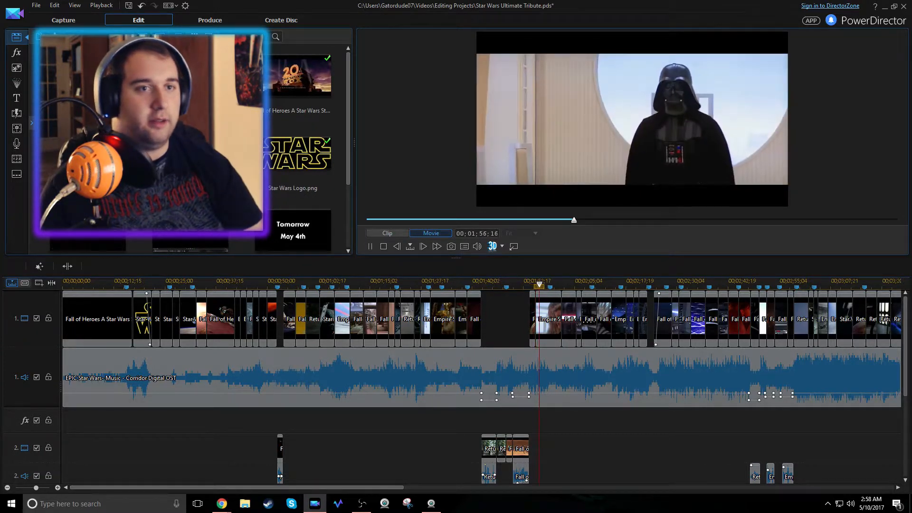
key("space")
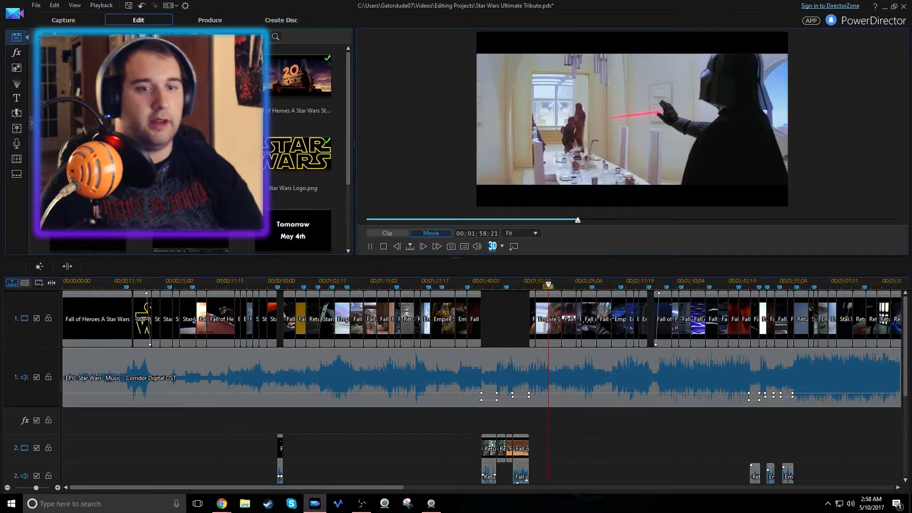
Step back frame by frame through the dining room scene, return to 00;01;55;10 and replay it to 00;02;02;01
key("comma")
key("comma")
key("comma")
key("comma")
key("comma")
key("comma")
key("comma")
key("comma")
key("comma")
key("comma")
key("comma")
key("comma")
key("comma")
key("comma")
key("comma")
key("comma")
key("comma")
key("comma")
key("comma")
key("comma")
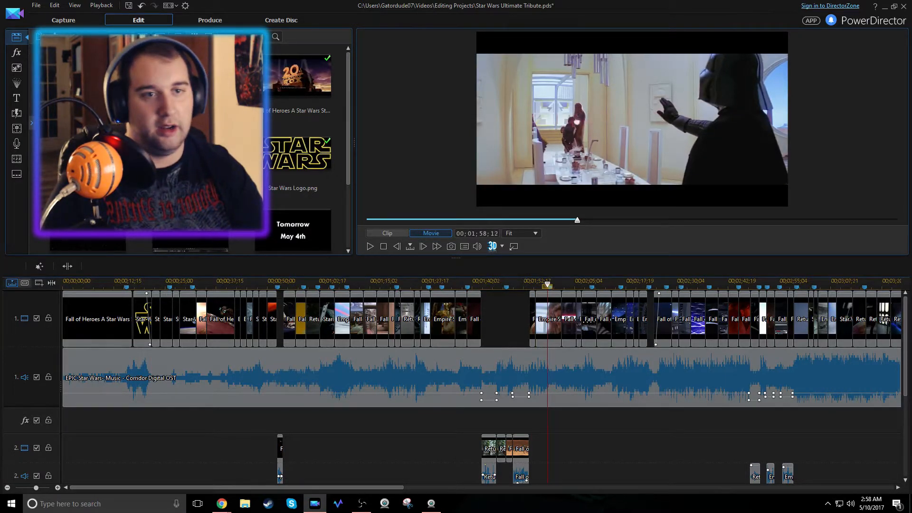
key("comma")
key("comma")
key("comma")
key("comma")
key("comma")
key("comma")
key("comma")
key("comma")
key("comma")
key("comma")
key("comma")
key("comma")
key("comma")
key("comma")
key("comma")
key("comma")
key("comma")
key("comma")
key("comma")
key("comma")
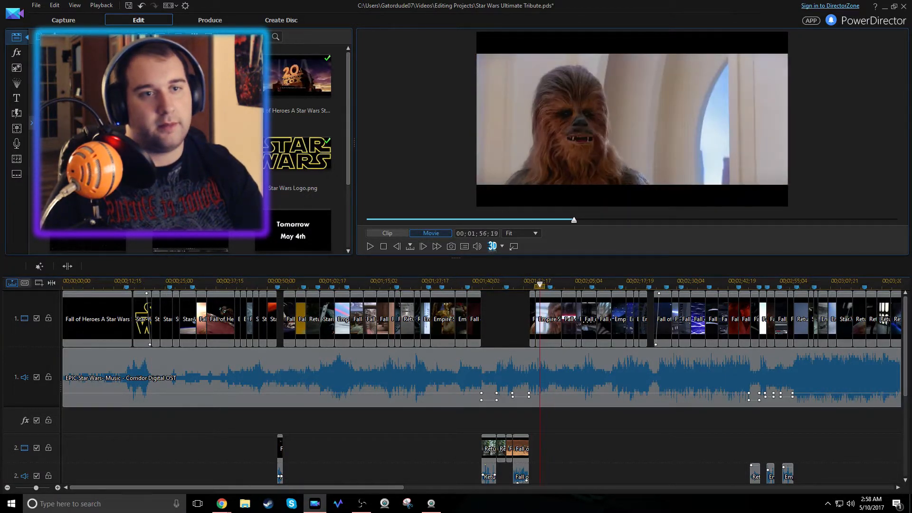
key("comma")
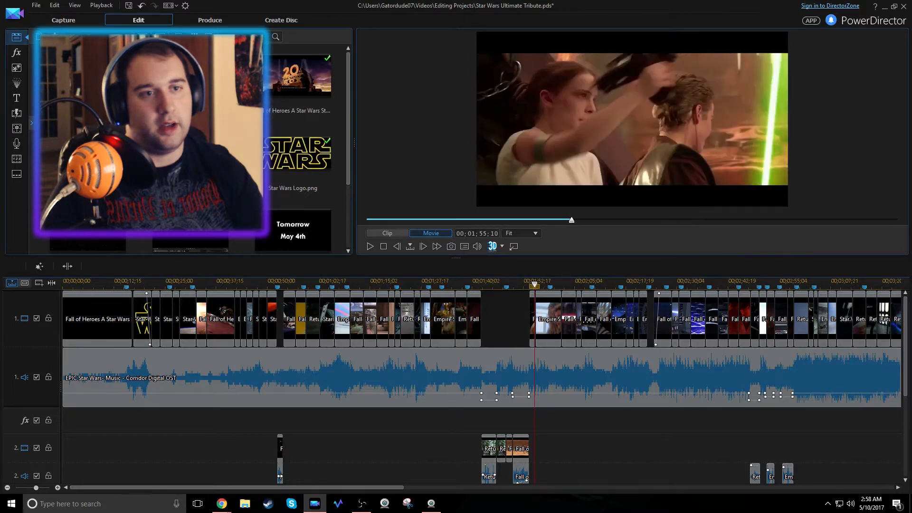
key("space")
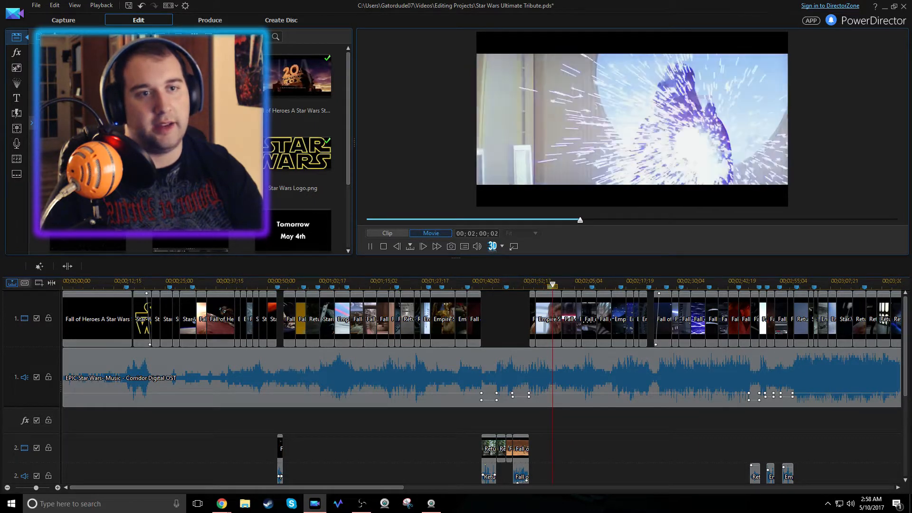
key("space")
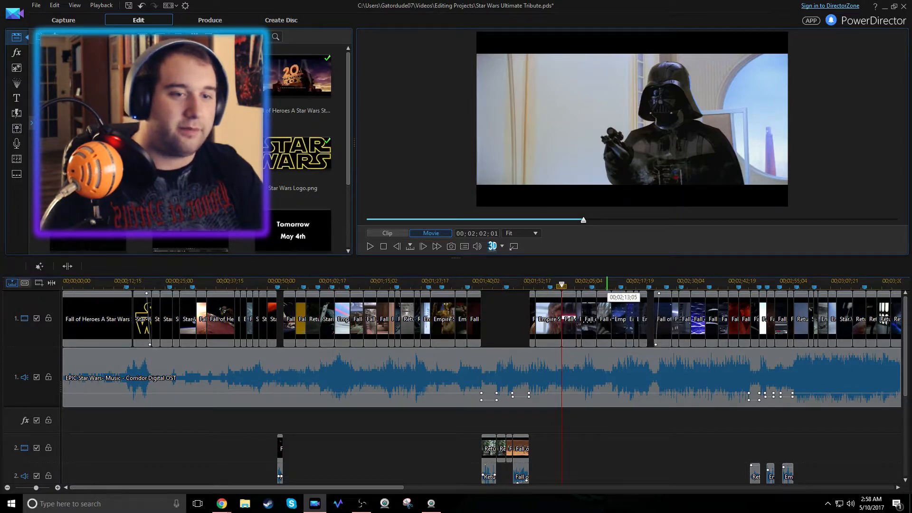
Play the Qui-Gon and Darth Maul duel from 00;02;03;11, and step forward frame by frame to the Count Dooku duel at 00;02;06;29
left_click_drag(607, 282, 586, 282)
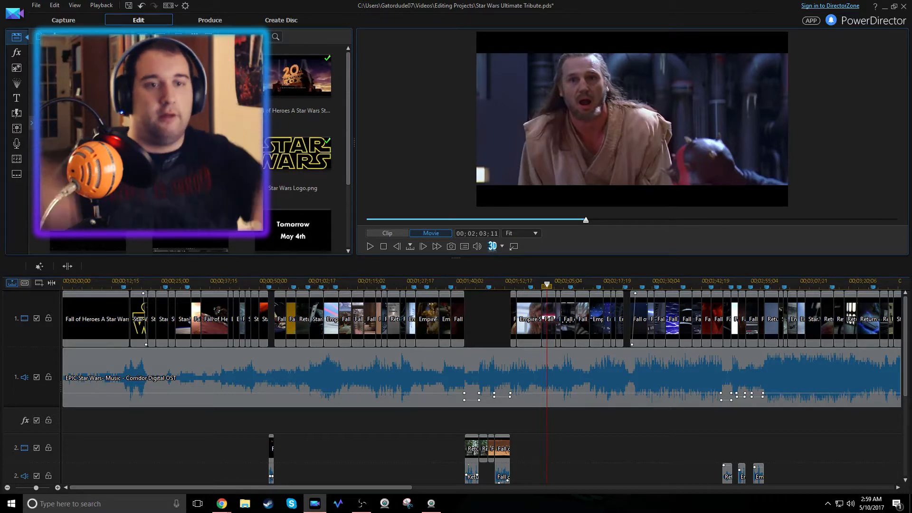
key("space")
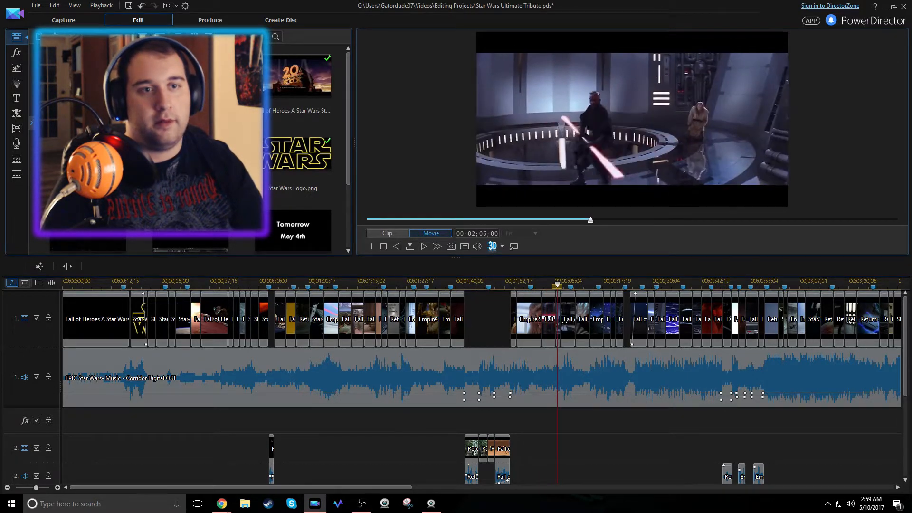
key("space")
key("period")
key("period")
key("period")
key("period")
key("period")
key("period")
key("period")
key("period")
key("period")
key("period")
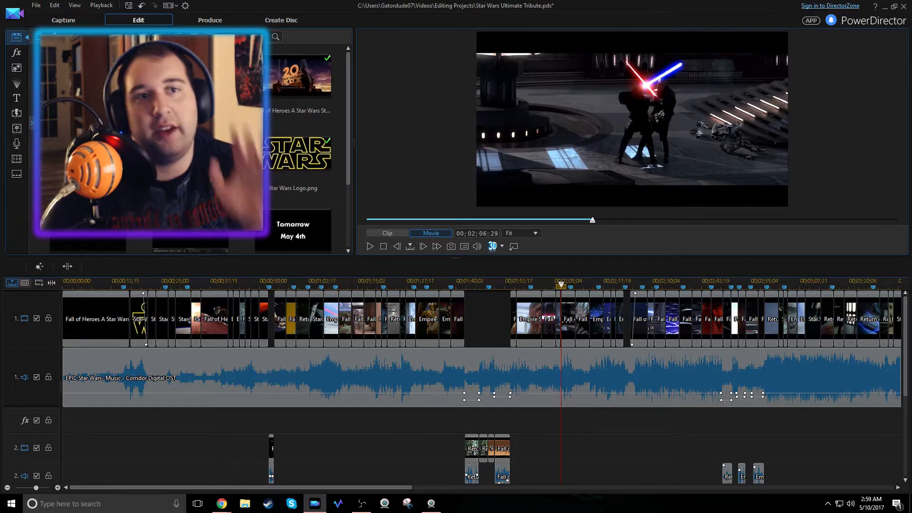
Open the movie preview in full screen and play the Count Dooku duel from 00;02;06;29 to the close-up at 00;02;08;21
left_click(514, 246)
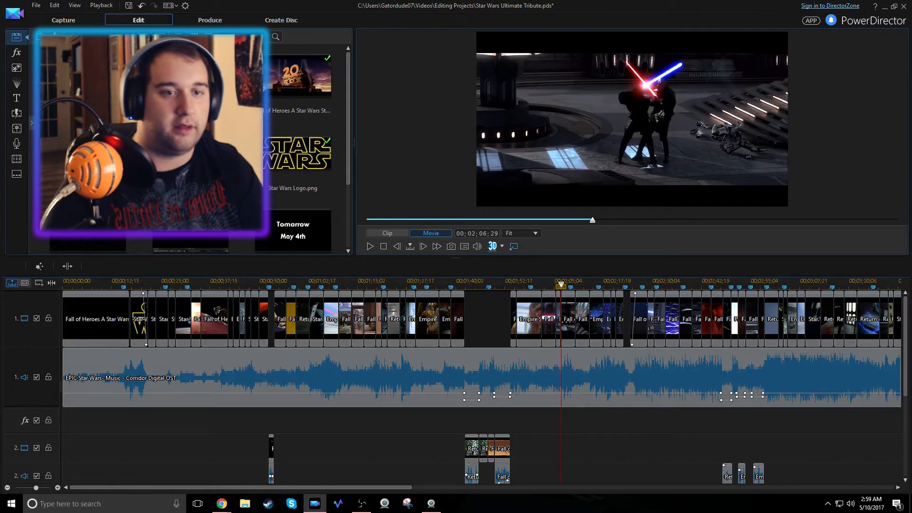
left_click(513, 291)
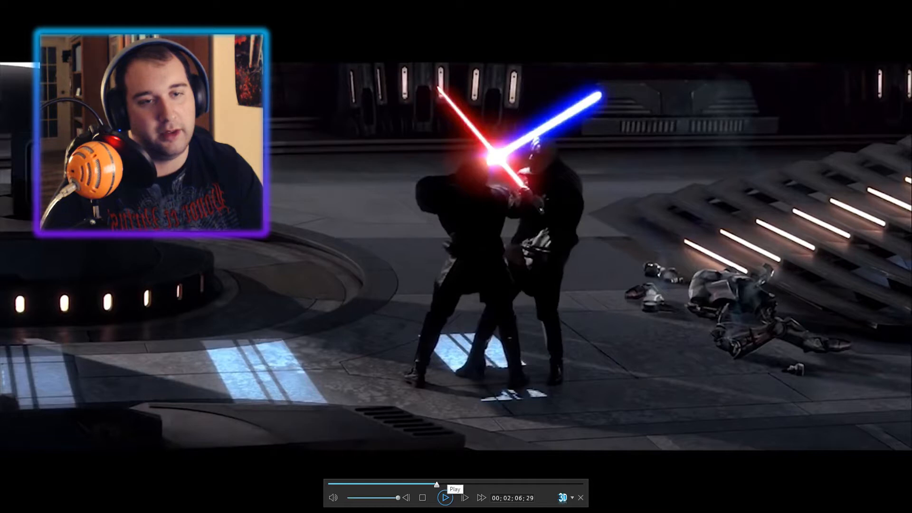
left_click(445, 498)
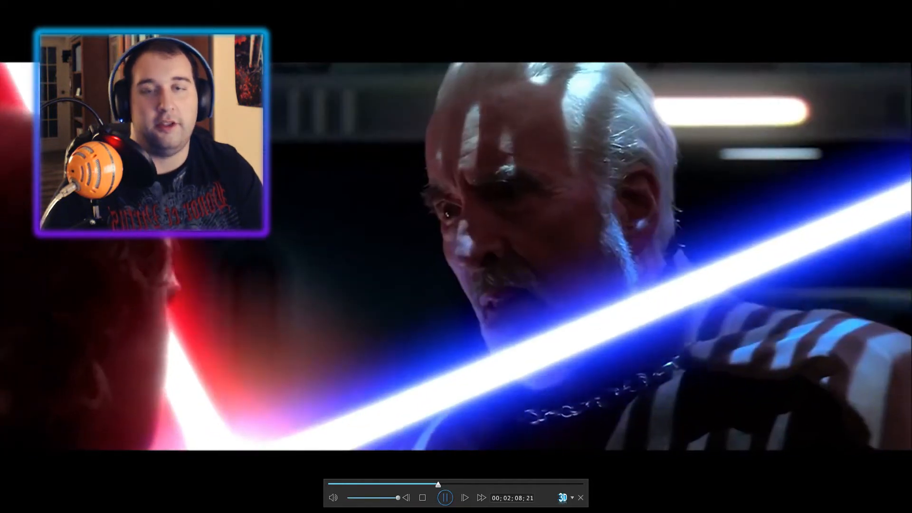
key("space")
Replay the cut from the Darth Maul duel to the Count Dooku duel from 00;02;05;18 to 00;02;08;11, and leave full screen
left_click_drag(438, 484, 436, 485)
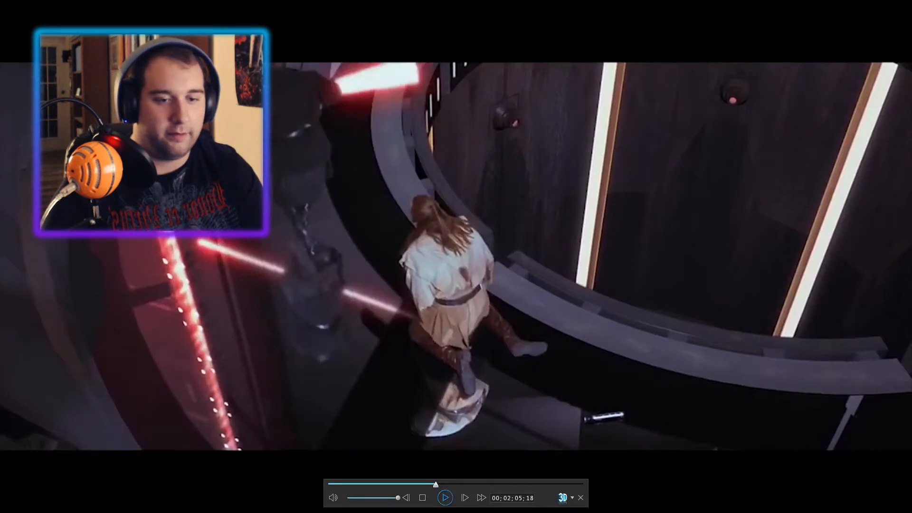
key("space")
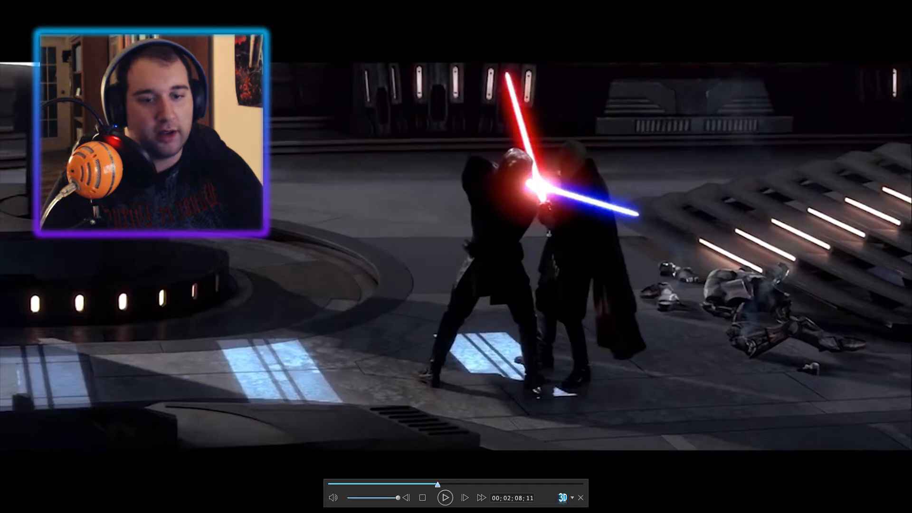
left_click_drag(437, 484, 437, 484)
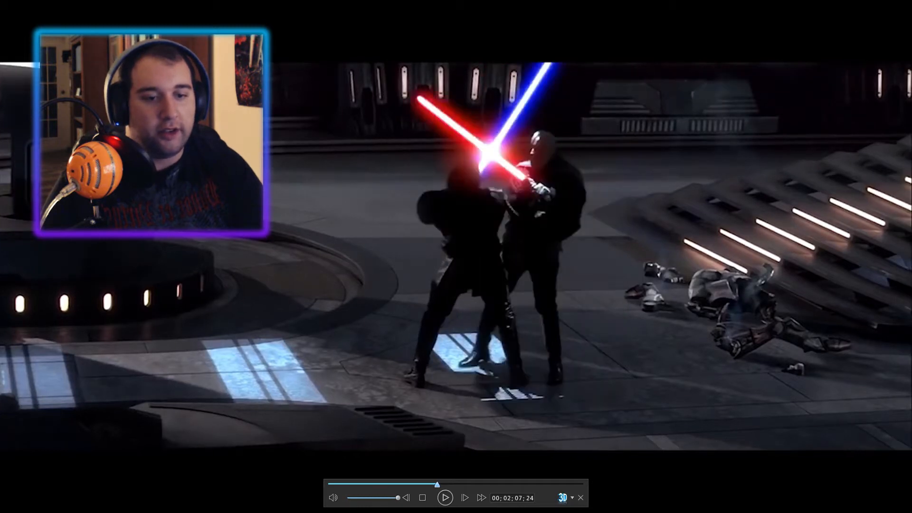
left_click_drag(436, 485, 436, 484)
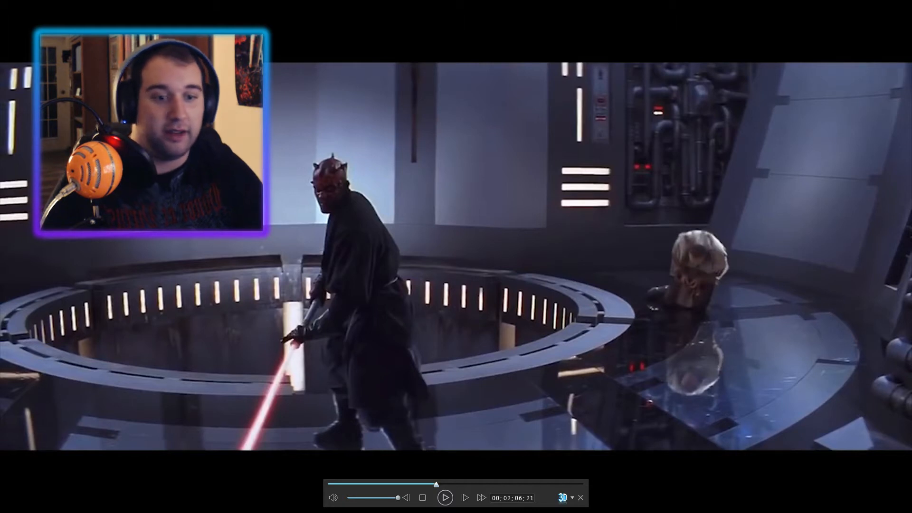
key("space")
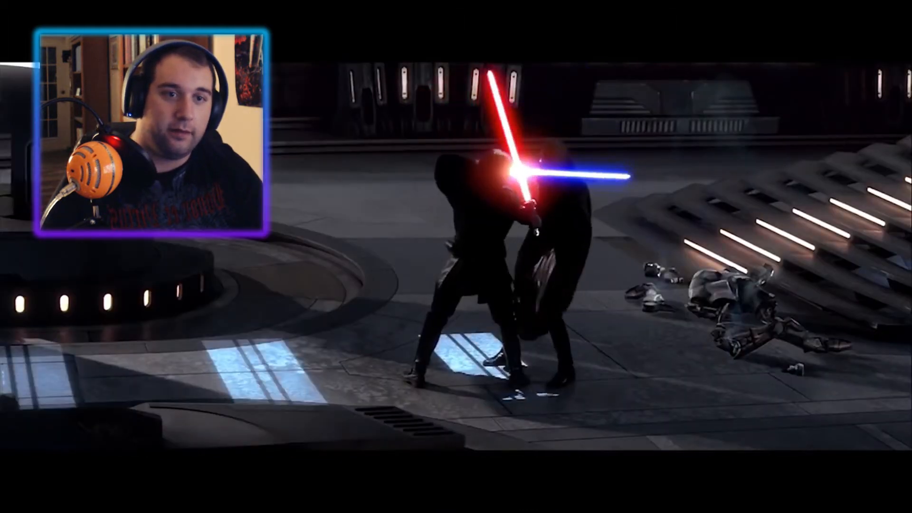
key("space")
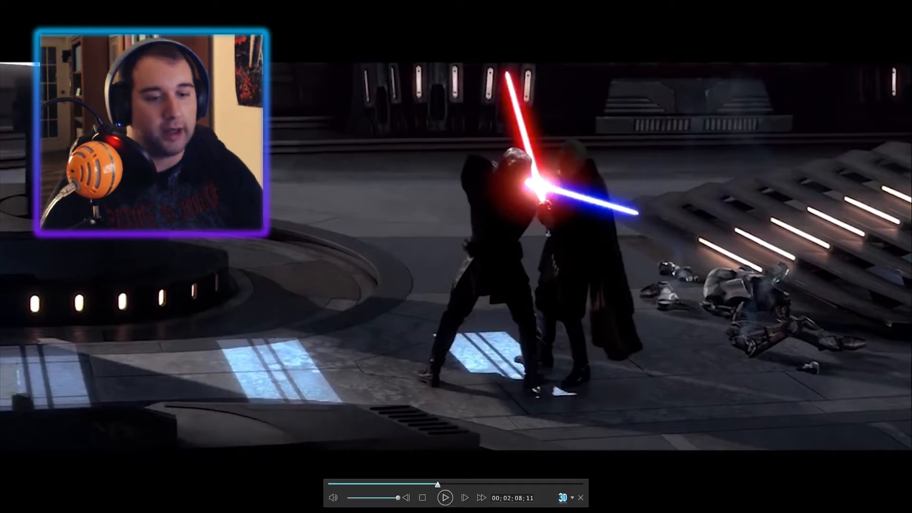
key("Escape")
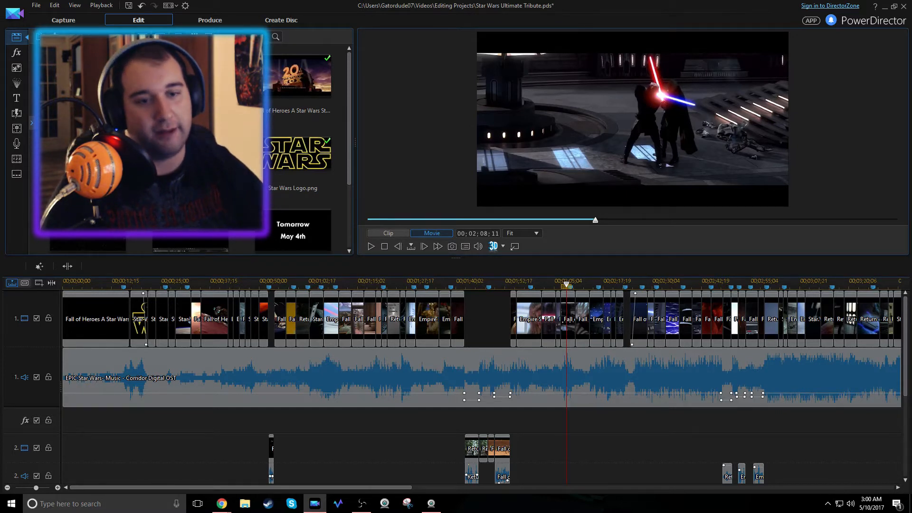
Play the sequence from 00;02;08;11 past the black gap to Obi-Wan's duel with Darth Maul at 00;02;30;02
key("space")
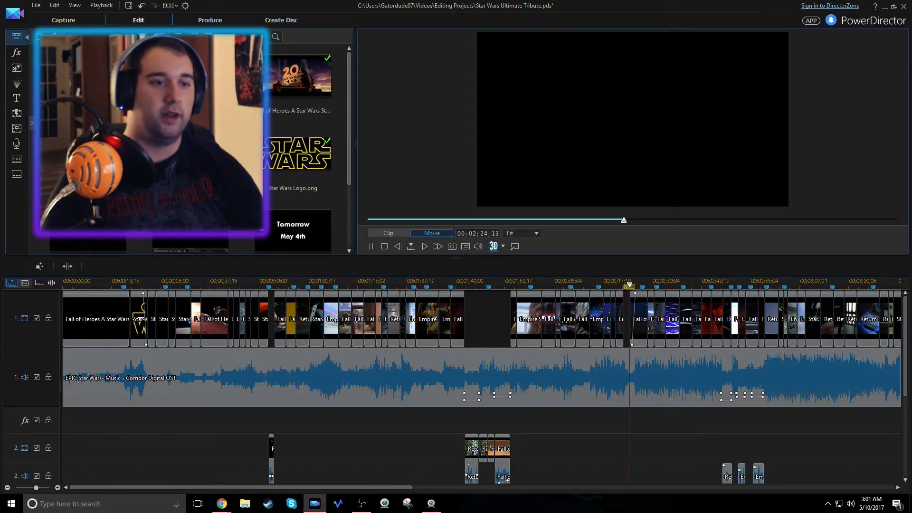
left_click_drag(804, 282, 703, 282)
key("space")
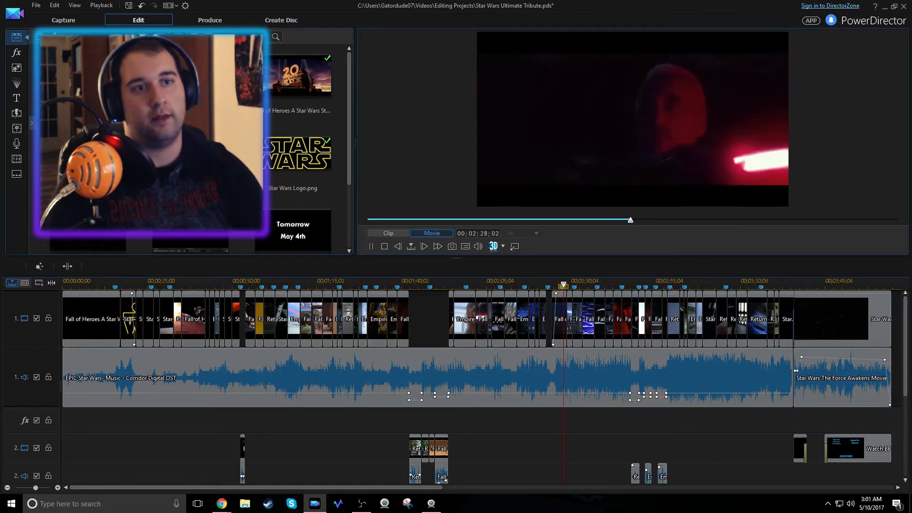
key("space")
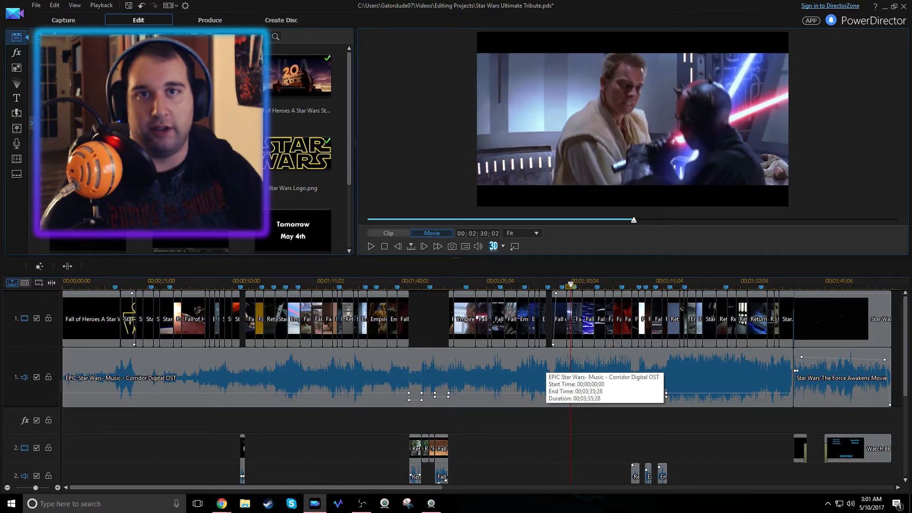
scroll(544, 371, "down", 1)
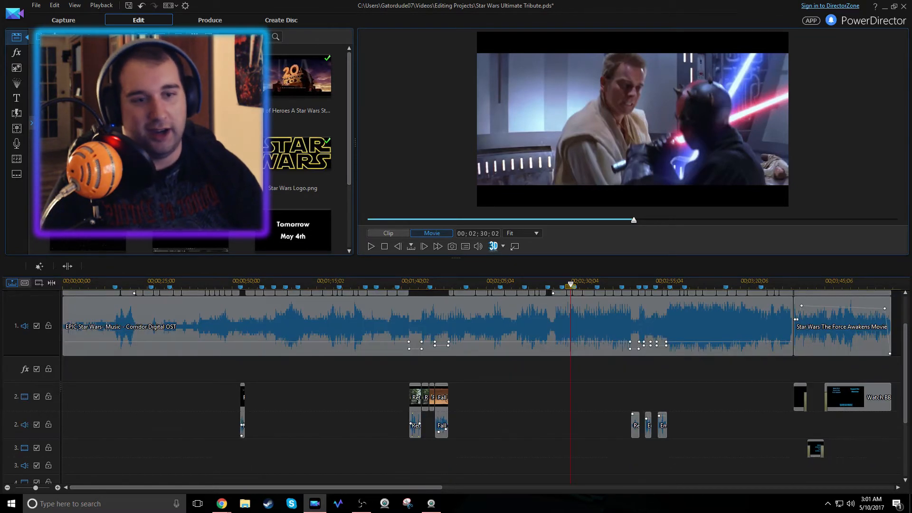
scroll(702, 338, "up", 1)
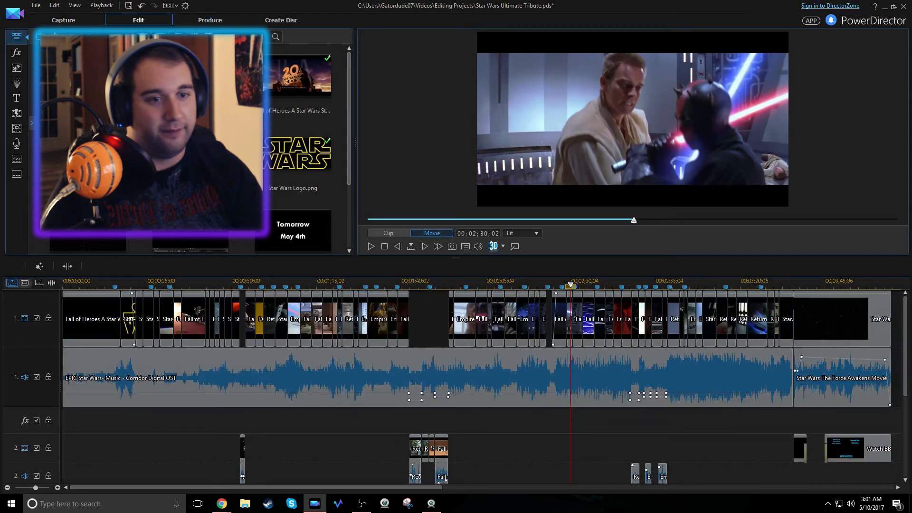
mouse_move(710, 281)
left_mouse_down()
mouse_move(511, 281)
mouse_move(571, 281)
left_mouse_up()
left_click_drag(427, 487, 336, 487)
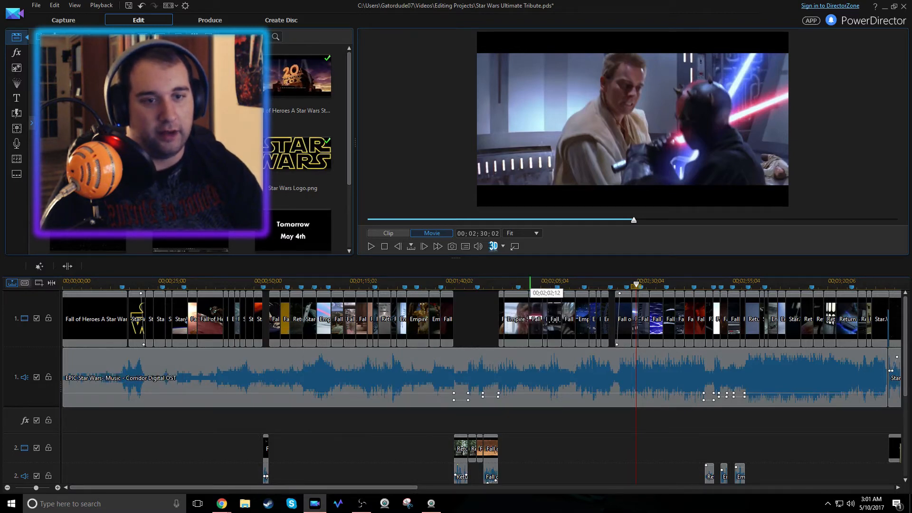
left_click_drag(530, 282, 421, 282)
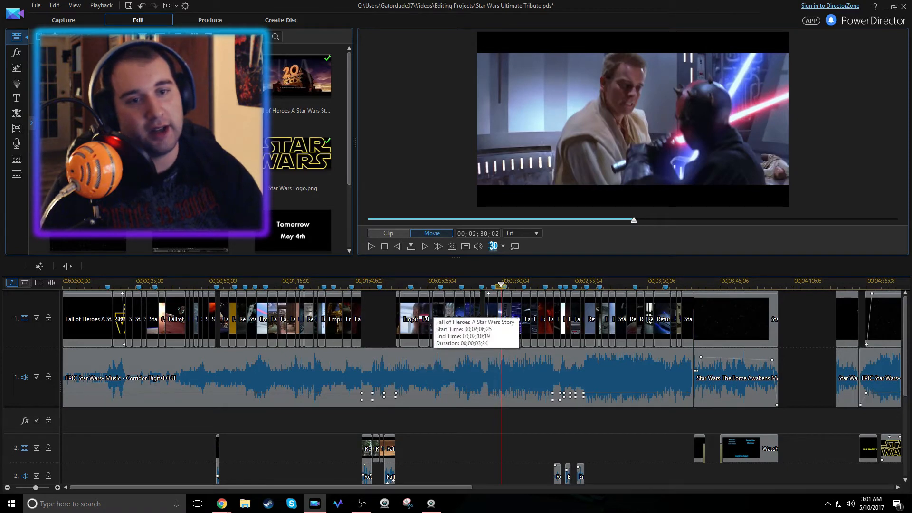
left_click_drag(507, 282, 572, 282)
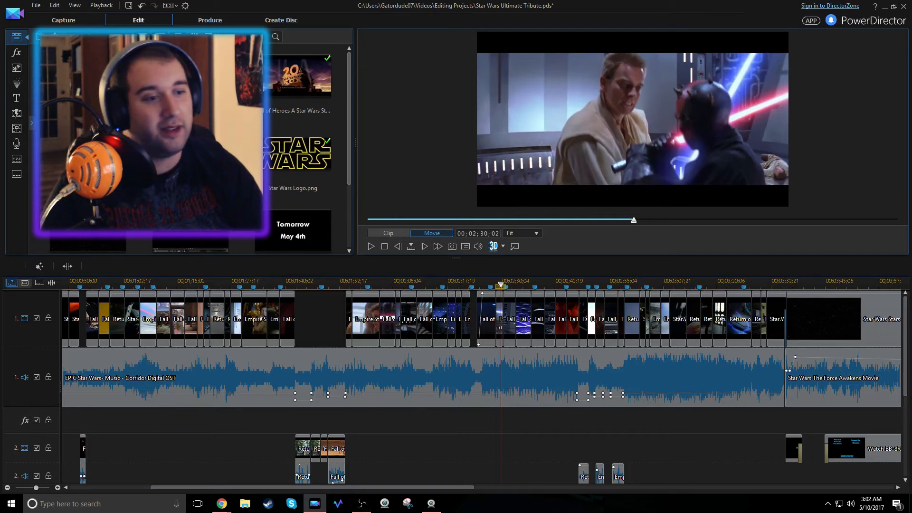
Preview the opening frames of the Emperor's lightning clip, the hooded close-up at 00;02;40;09, and the red-lit Anakin clip at 00;02;42;22
left_click_drag(905, 350, 906, 385)
scroll(546, 404, "up", 3)
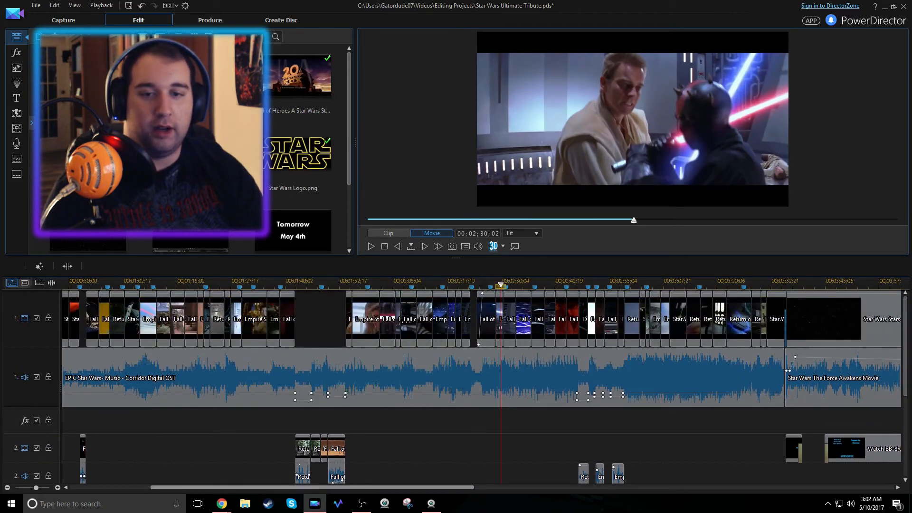
scroll(290, 446, "left", 5)
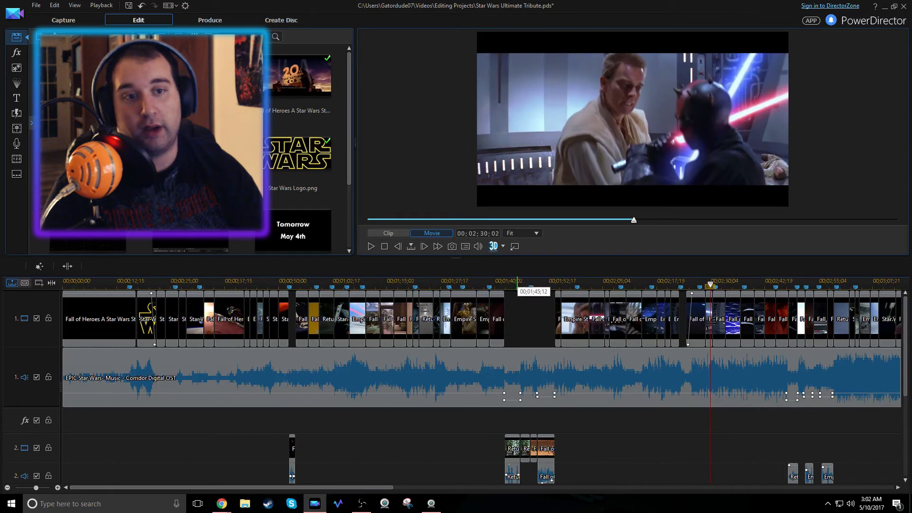
left_click_drag(539, 281, 409, 281)
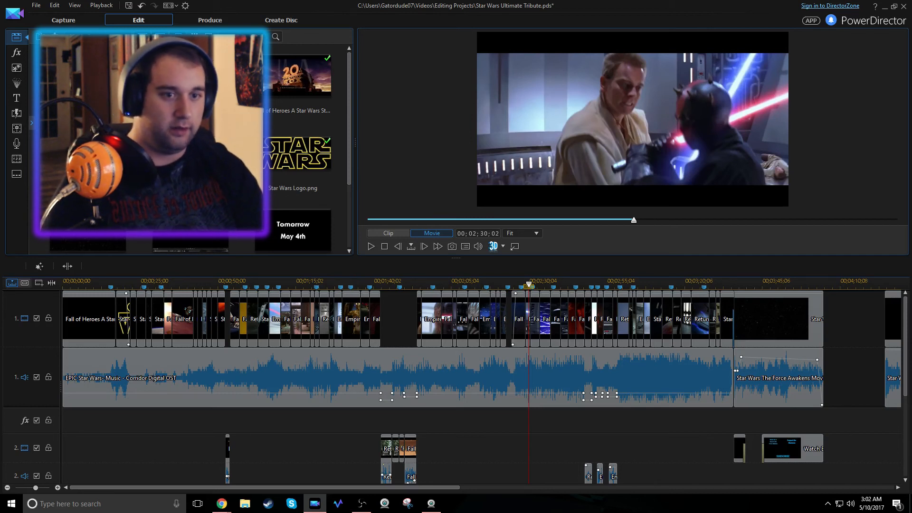
left_click(545, 318)
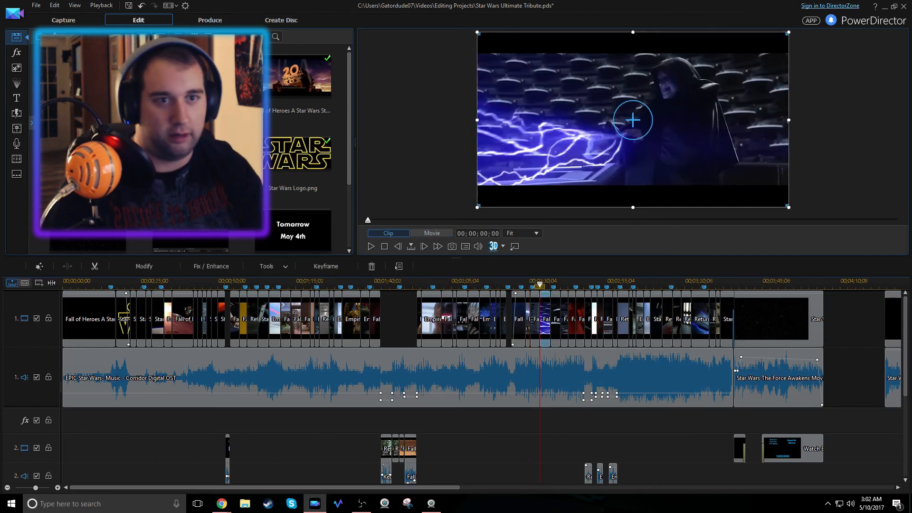
left_click(556, 320)
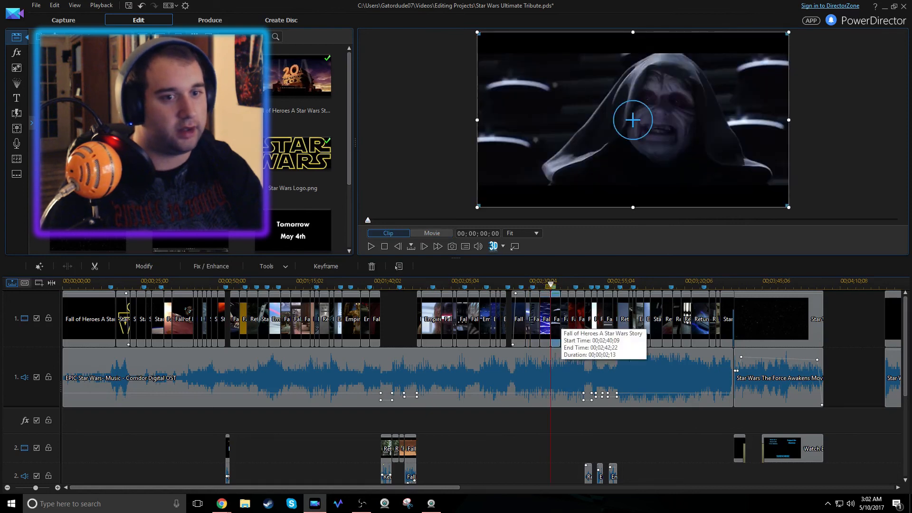
left_click(571, 319)
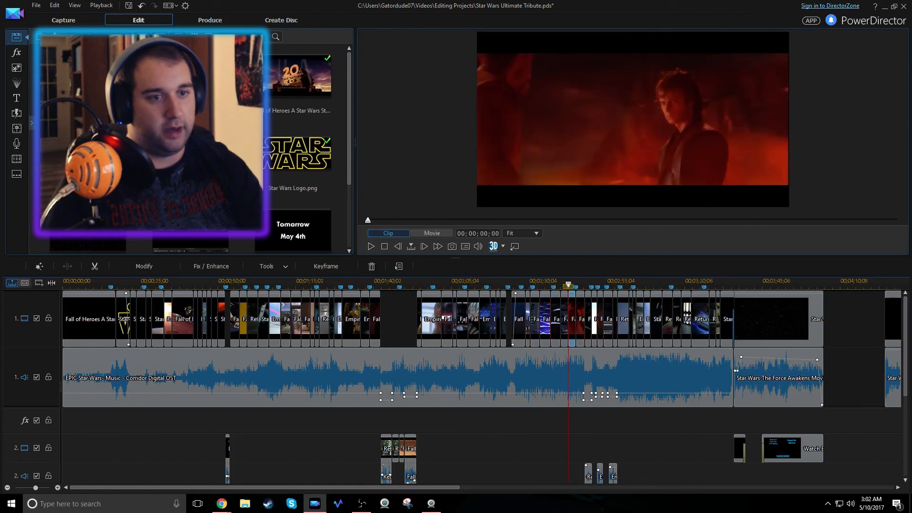
Deselect the Anakin clip and fit the whole project on the timeline, from the opening clip to the closing clips
left_click_drag(828, 282, 851, 281)
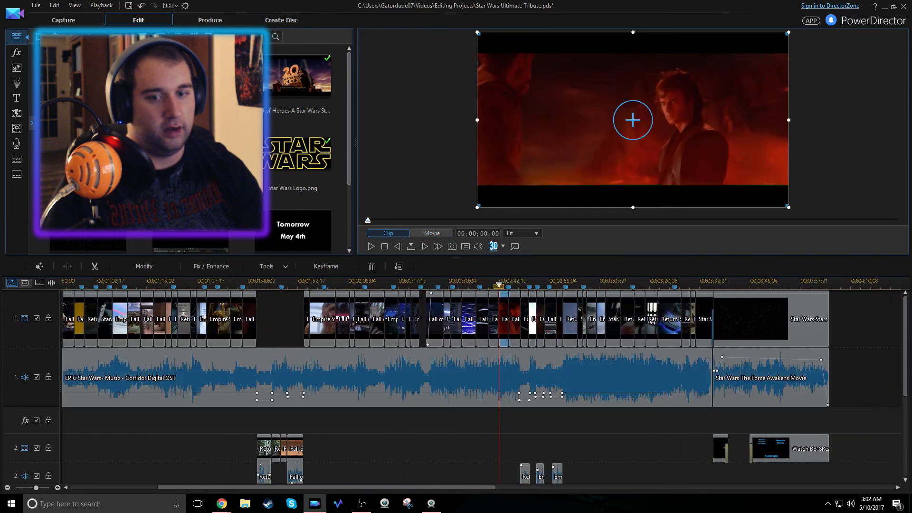
left_click_drag(418, 487, 330, 487)
left_click(339, 475)
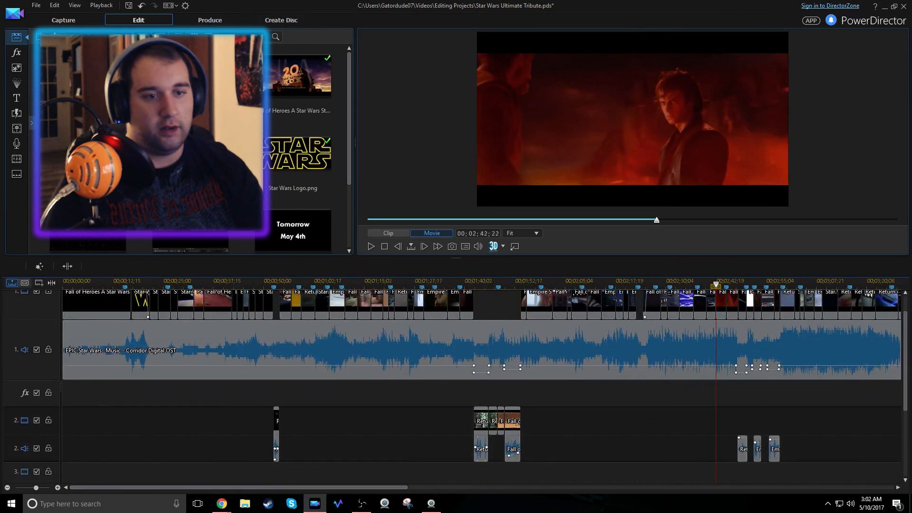
left_click_drag(680, 281, 432, 281)
left_click_drag(588, 281, 581, 282)
scroll(540, 293, "up", 1)
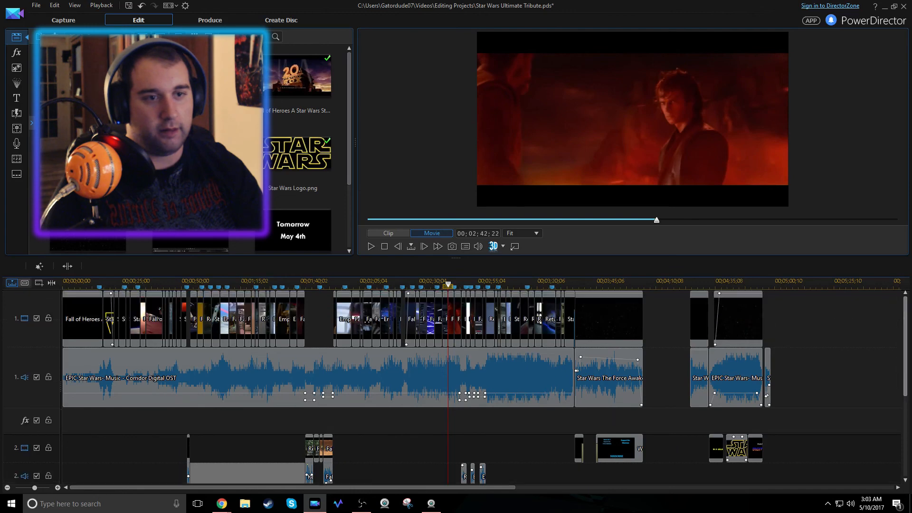